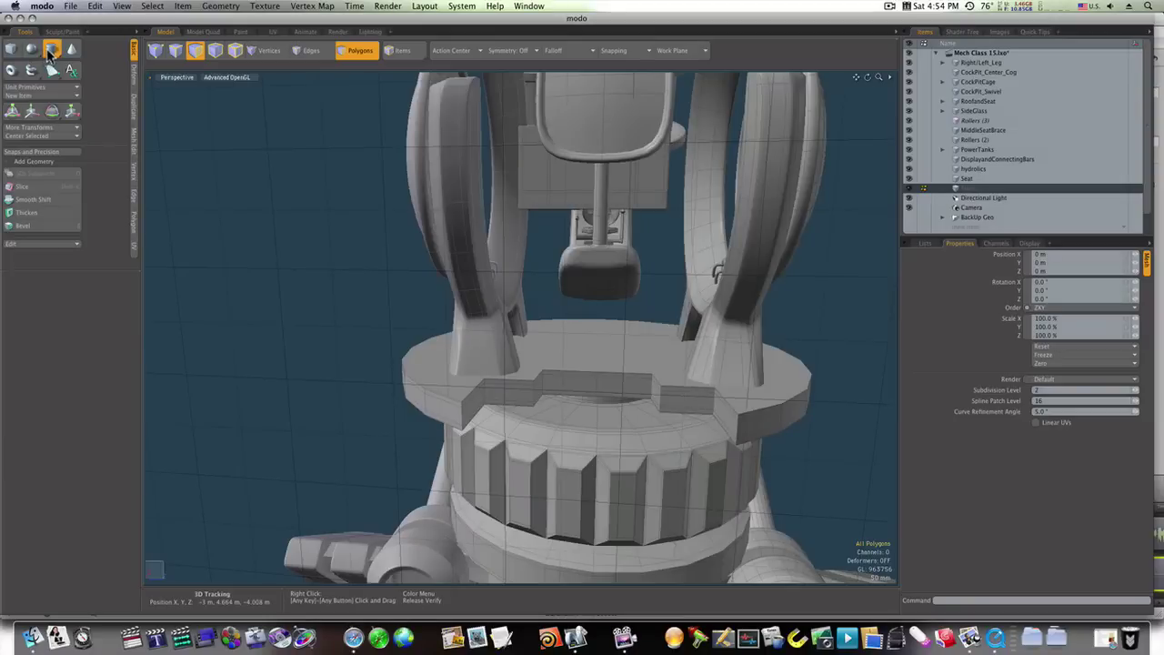
# Step: Create a 24-sided cylinder along the X axis with a 275 mm radius beside the mech's cockpit as the gun body
pyautogui.moveTo(599, 266); pyautogui.dragTo(663, 332)
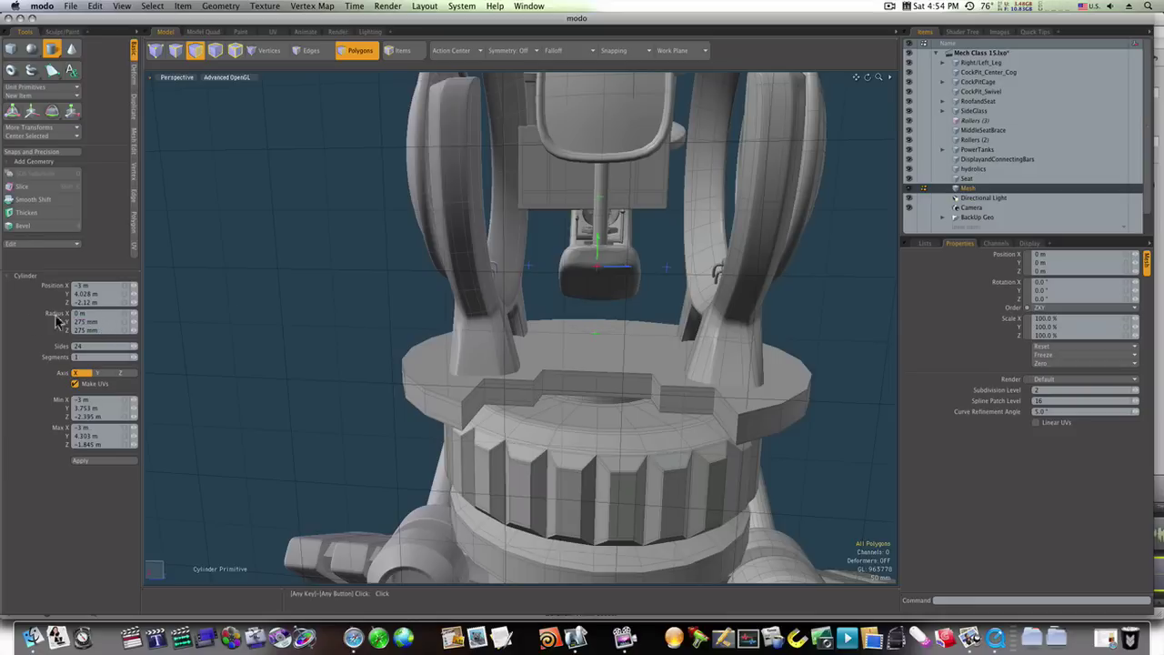
pyautogui.keyDown('alt'); pyautogui.moveTo(517, 329); pyautogui.dragTo(445, 325); pyautogui.keyUp('alt')
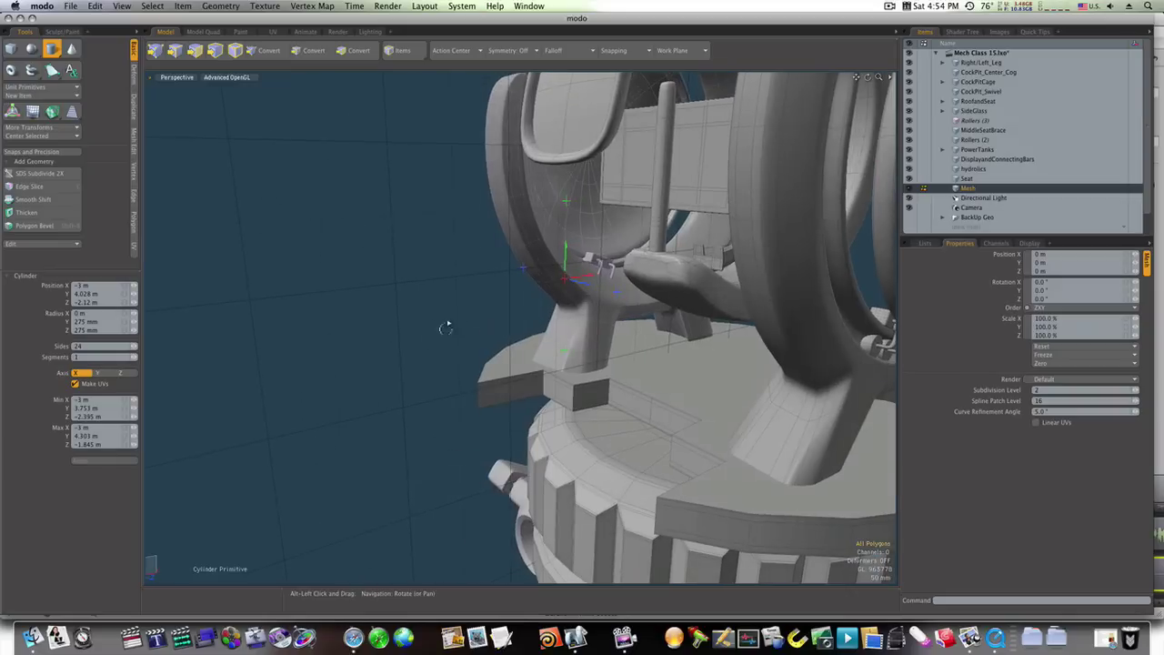
pyautogui.moveTo(562, 281); pyautogui.dragTo(561, 313)
pyautogui.press('space')
# Step: Bevel the cylinder's front cap with a shift of about 164 mm and an inset of about 104 mm
pyautogui.press('3')
pyautogui.click(450, 331)
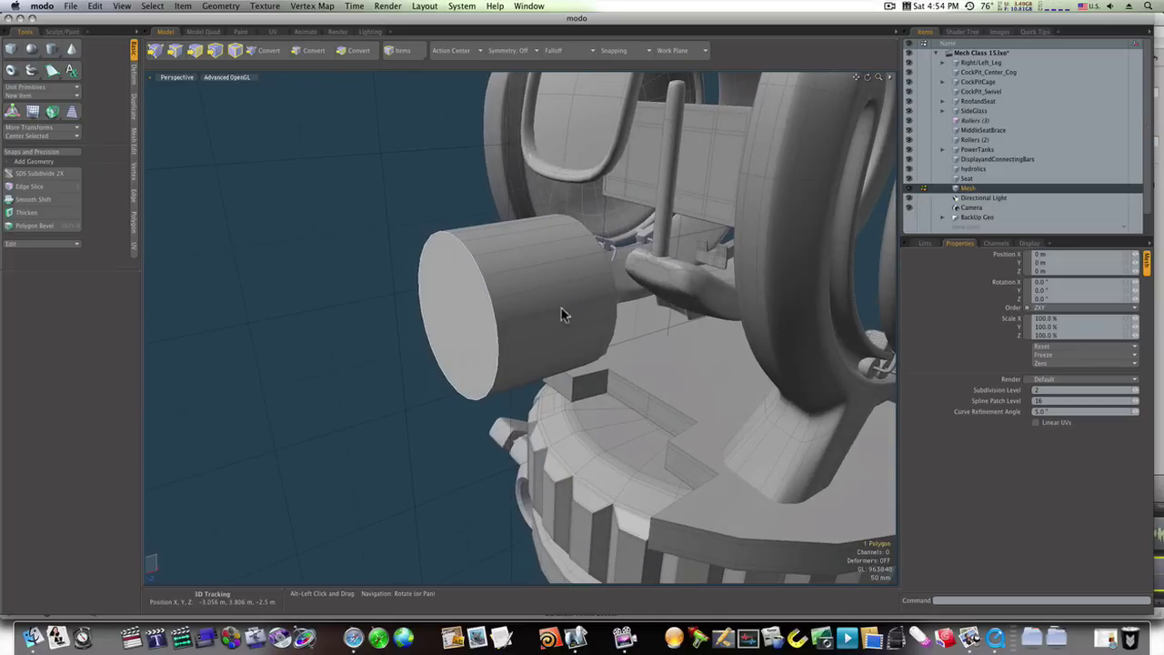
pyautogui.press('b')
pyautogui.click(518, 309)
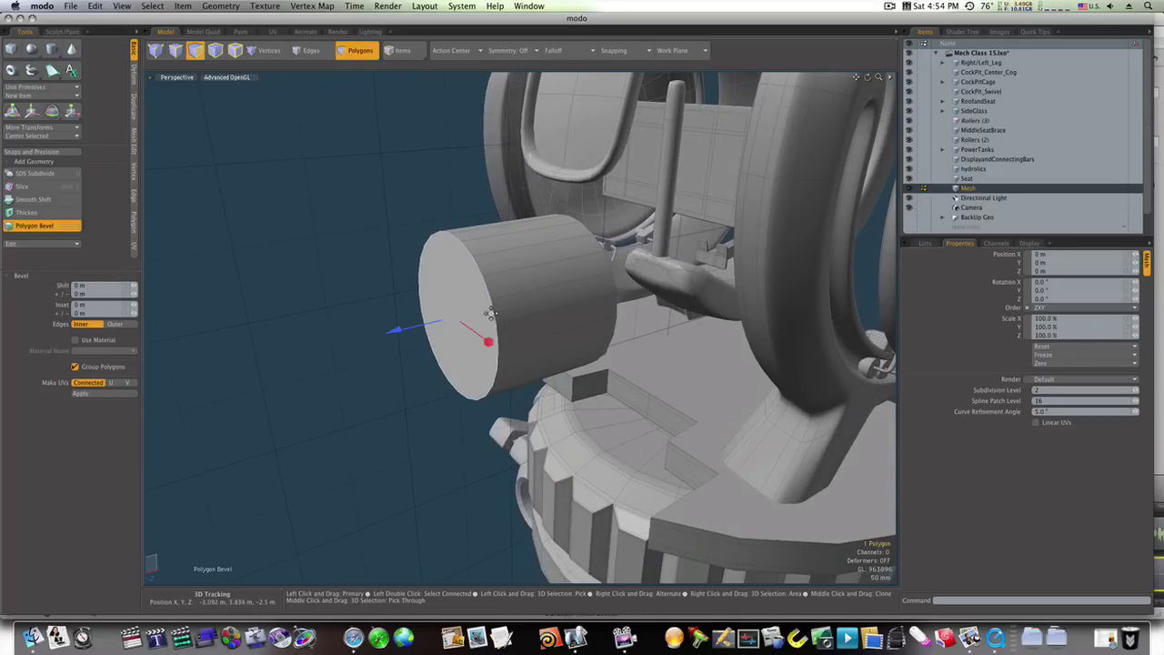
pyautogui.moveTo(484, 340); pyautogui.dragTo(425, 351)
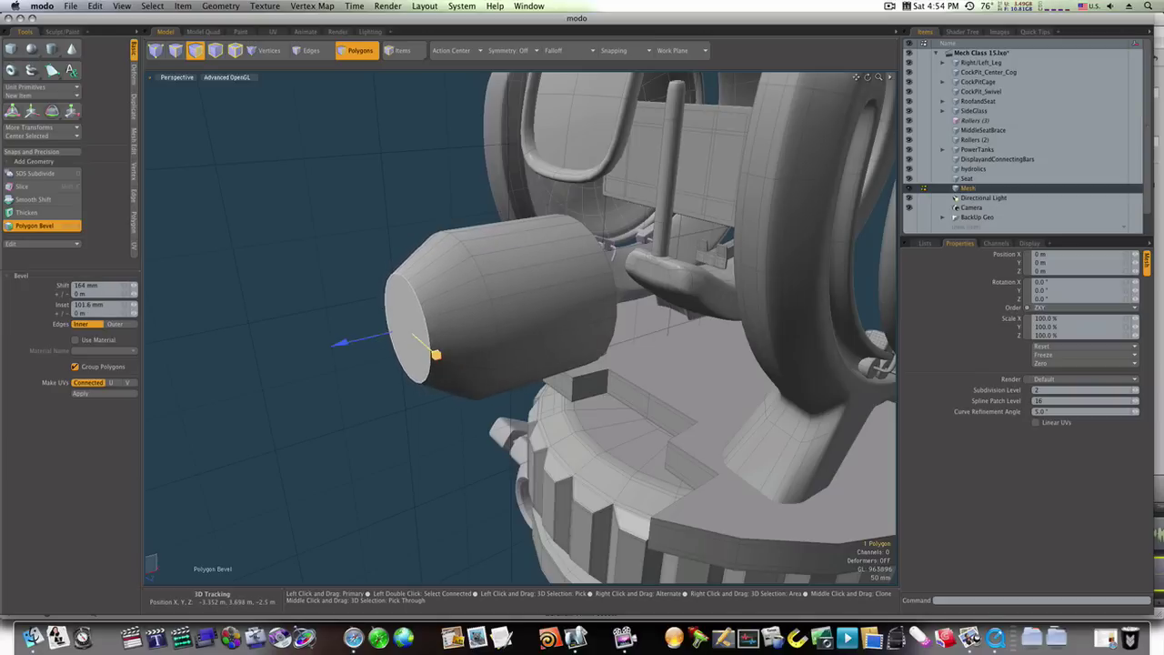
# Step: Extrude the tapered front face straight forward as a neck, and widen its end with a bevel inset of about -21.6 mm
pyautogui.press('shift')
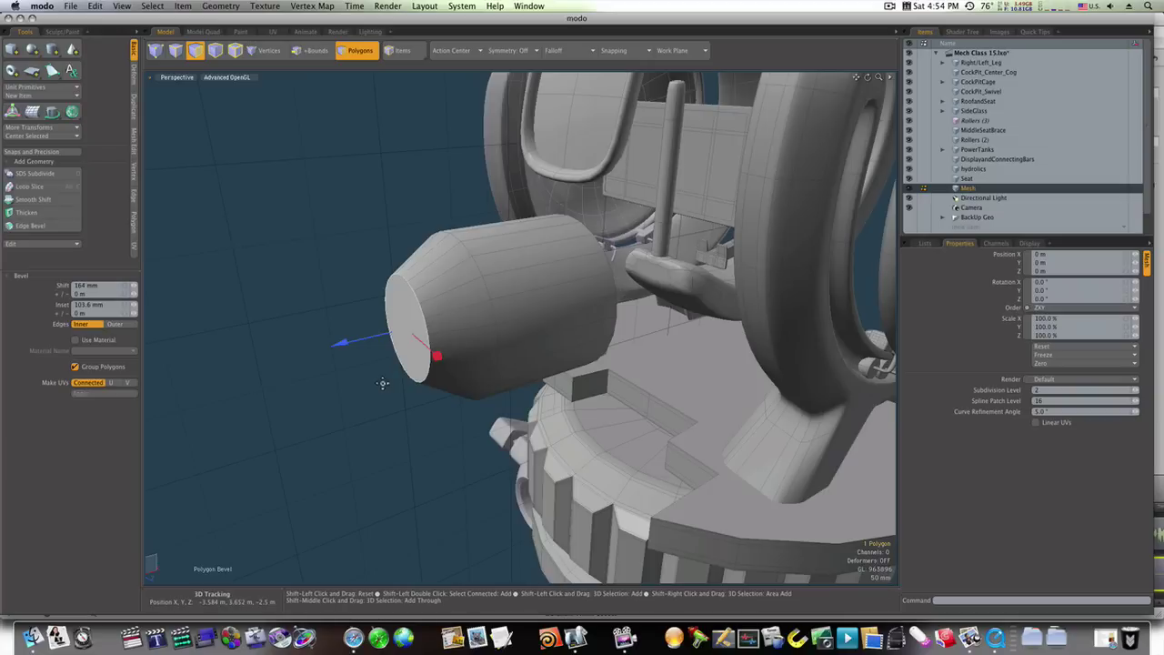
pyautogui.keyDown('shift'); pyautogui.click(383, 369); pyautogui.keyUp('shift')
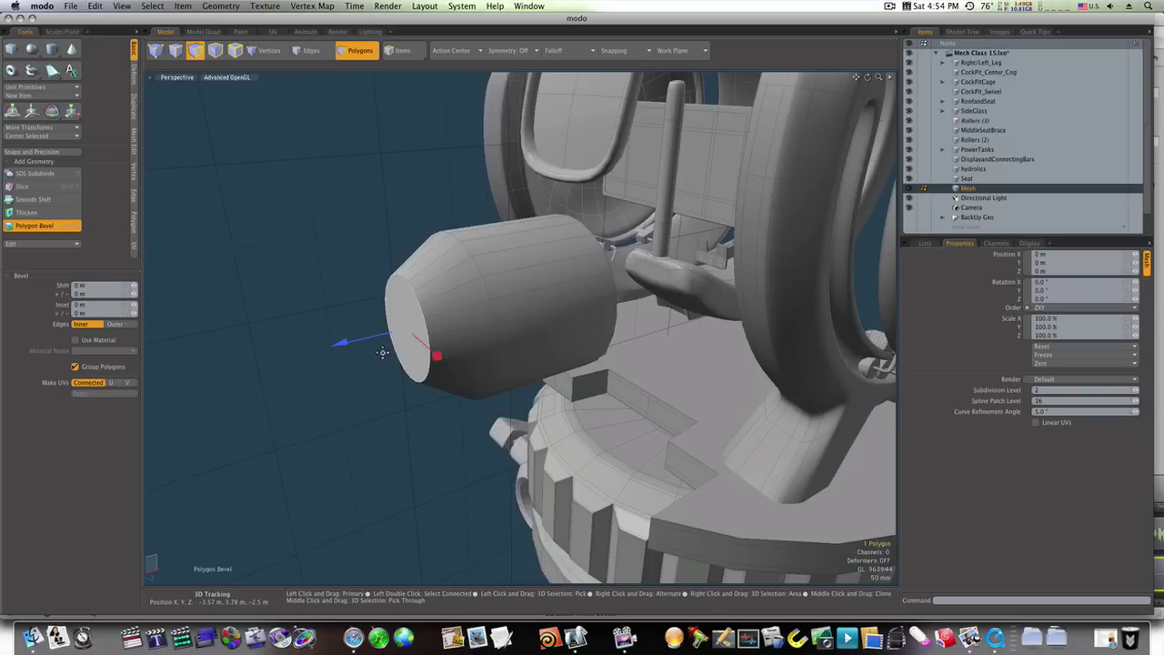
pyautogui.moveTo(384, 346); pyautogui.dragTo(383, 371)
pyautogui.keyDown('shift'); pyautogui.click(404, 369); pyautogui.keyUp('shift')
pyautogui.click(331, 360)
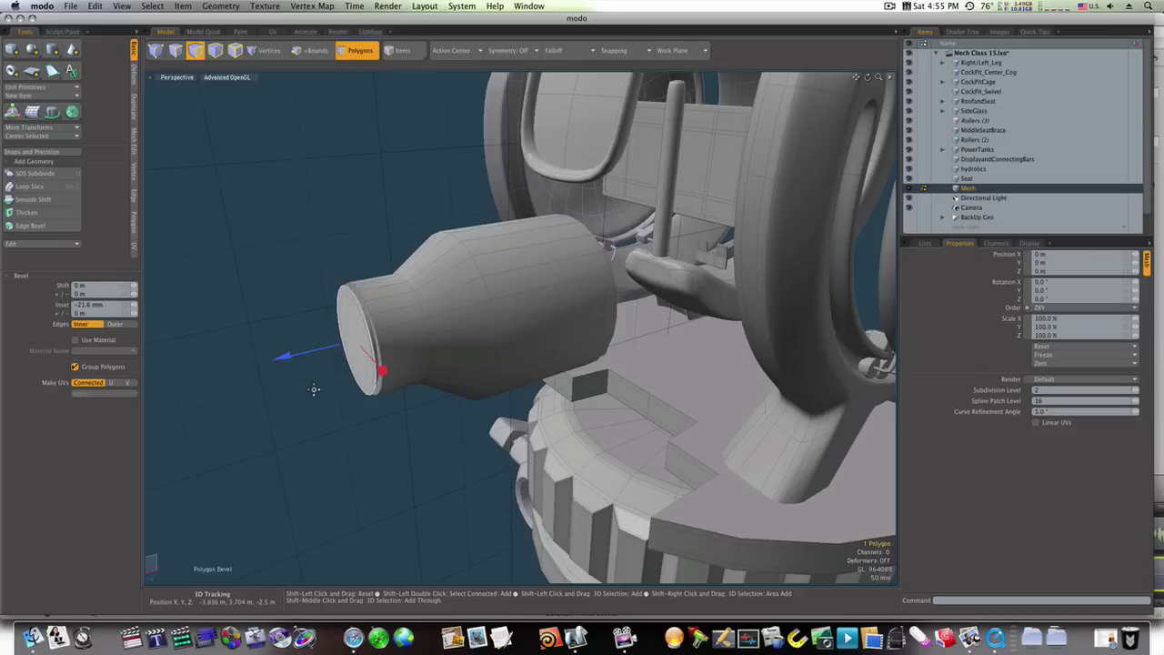
# Step: Extrude the widened face into a collar and bevel its front with a 20 mm shift and 28 mm inset
pyautogui.moveTo(382, 370); pyautogui.dragTo(285, 359)
pyautogui.keyDown('shift'); pyautogui.click(278, 388); pyautogui.keyUp('shift')
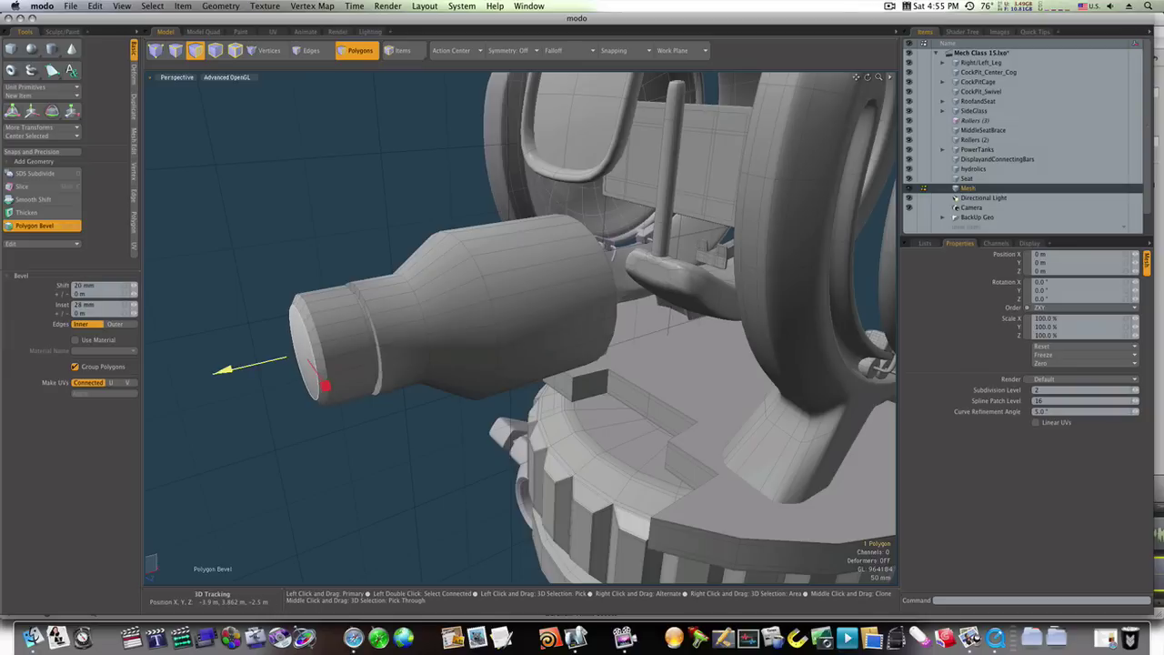
pyautogui.click(282, 364)
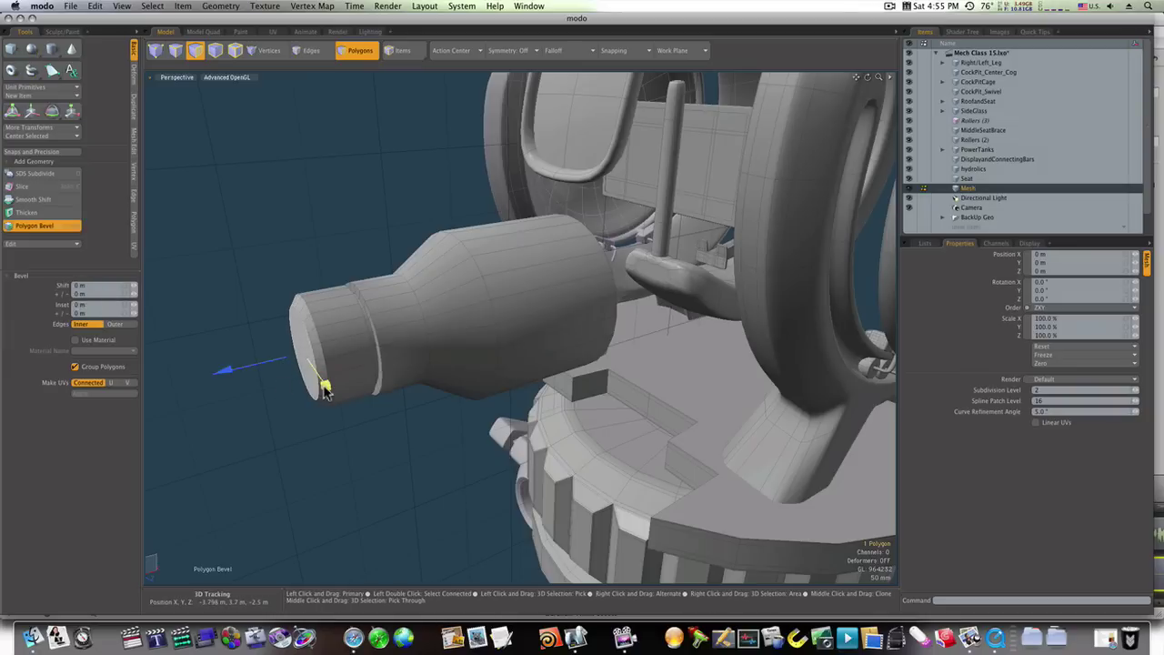
# Step: Inset the collar's front face about 27 mm and extrude a straight gun barrel about 1.8 m long
pyautogui.moveTo(326, 389); pyautogui.dragTo(377, 357)
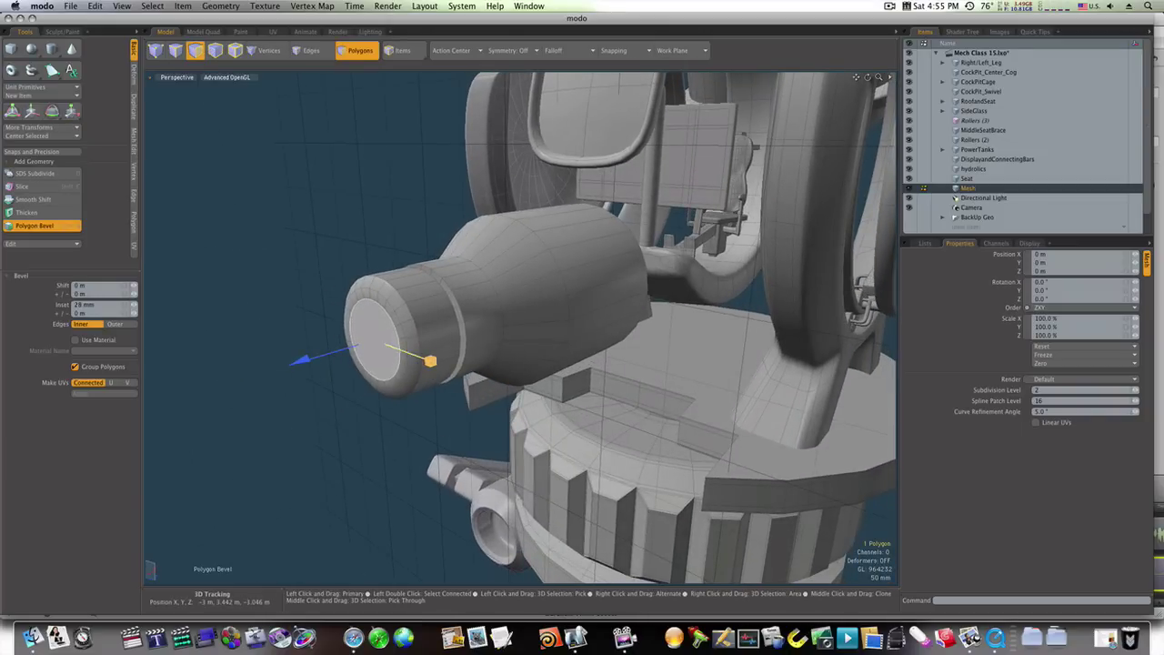
pyautogui.moveTo(344, 357); pyautogui.dragTo(333, 360)
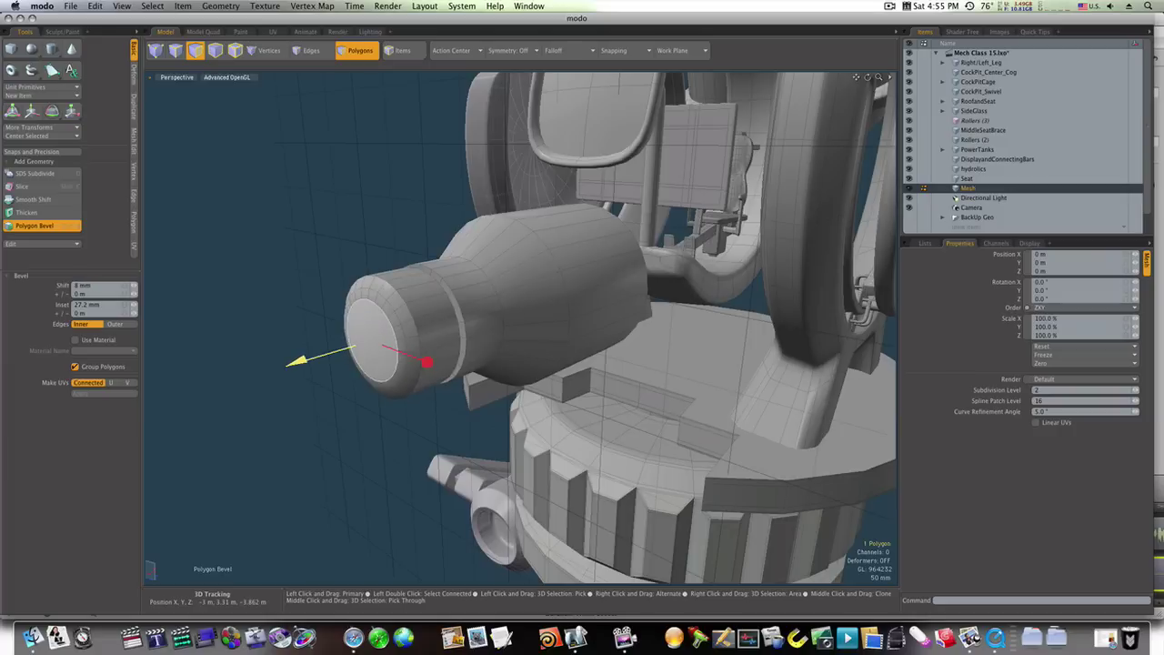
pyautogui.moveTo(339, 355); pyautogui.dragTo(153, 392)
pyautogui.keyDown('ctrl'); pyautogui.keyDown('alt'); pyautogui.moveTo(224, 489); pyautogui.dragTo(445, 384); pyautogui.keyUp('alt'); pyautogui.keyUp('ctrl')
pyautogui.moveTo(320, 361); pyautogui.dragTo(150, 456)
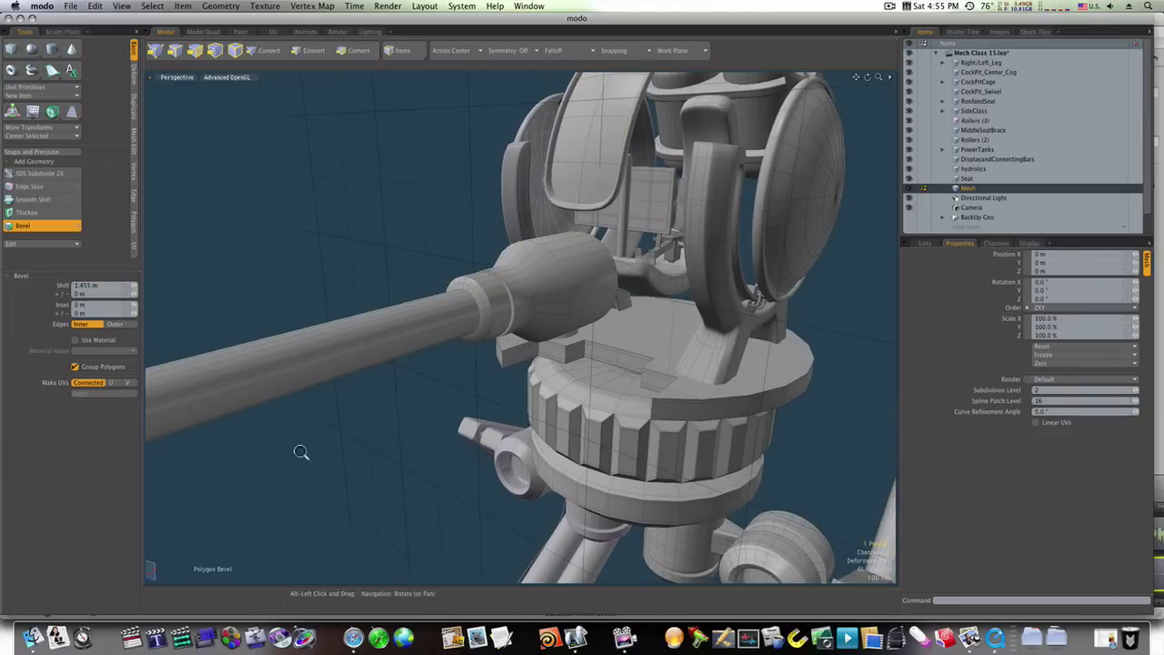
pyautogui.keyDown('ctrl'); pyautogui.keyDown('alt'); pyautogui.moveTo(301, 452); pyautogui.dragTo(480, 320); pyautogui.keyUp('alt'); pyautogui.keyUp('ctrl')
pyautogui.moveTo(353, 239); pyautogui.dragTo(323, 250)
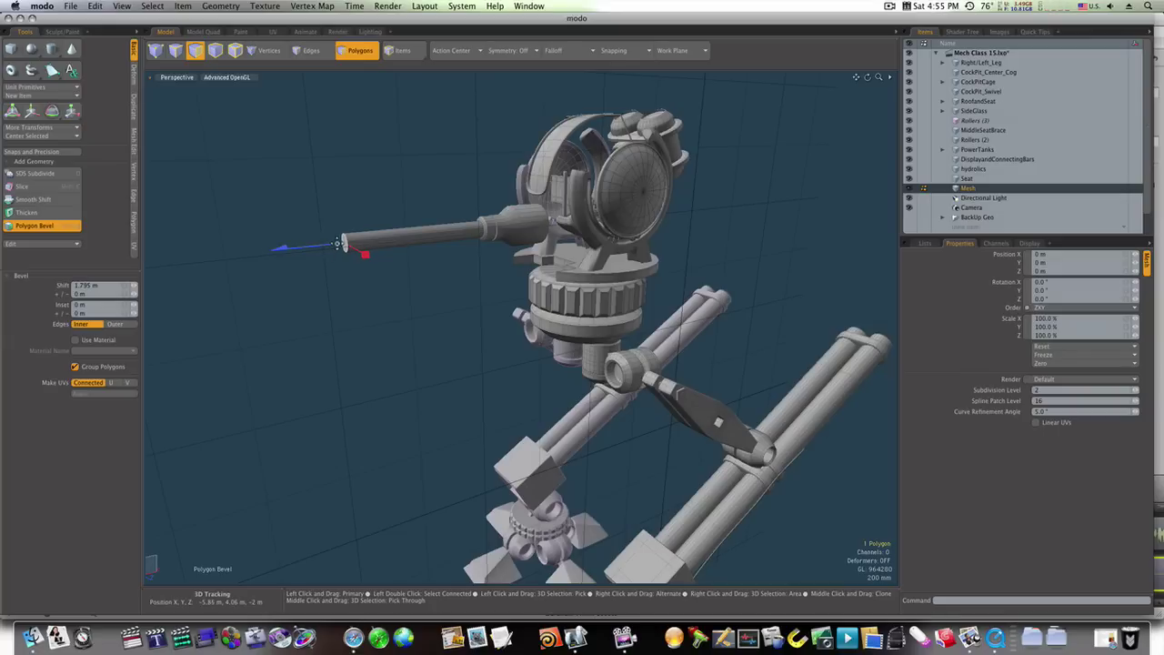
# Step: Add a wider ring at the barrel's end and bevel its front with a 50 mm shift and 44 mm inset
pyautogui.keyDown('shift'); pyautogui.click(338, 249); pyautogui.keyUp('shift')
pyautogui.keyDown('ctrl'); pyautogui.keyDown('alt'); pyautogui.moveTo(338, 248); pyautogui.dragTo(307, 254); pyautogui.keyUp('alt'); pyautogui.keyUp('ctrl')
pyautogui.keyDown('shift'); pyautogui.click(309, 257); pyautogui.keyUp('shift')
pyautogui.click(280, 256)
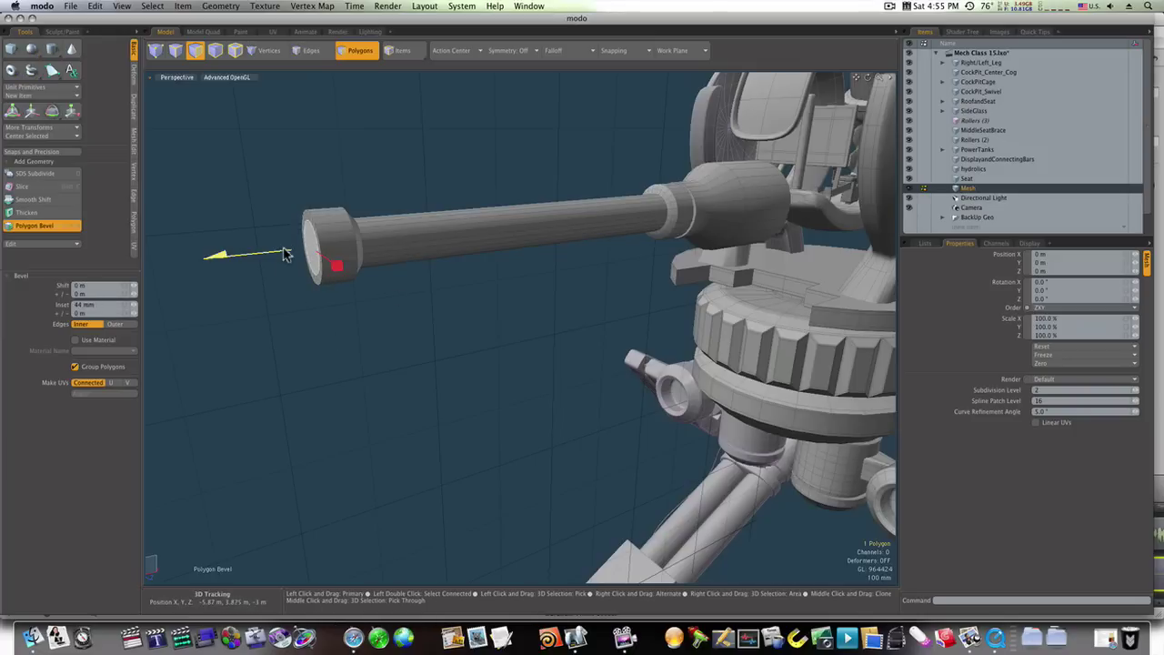
pyautogui.moveTo(286, 253); pyautogui.dragTo(275, 253)
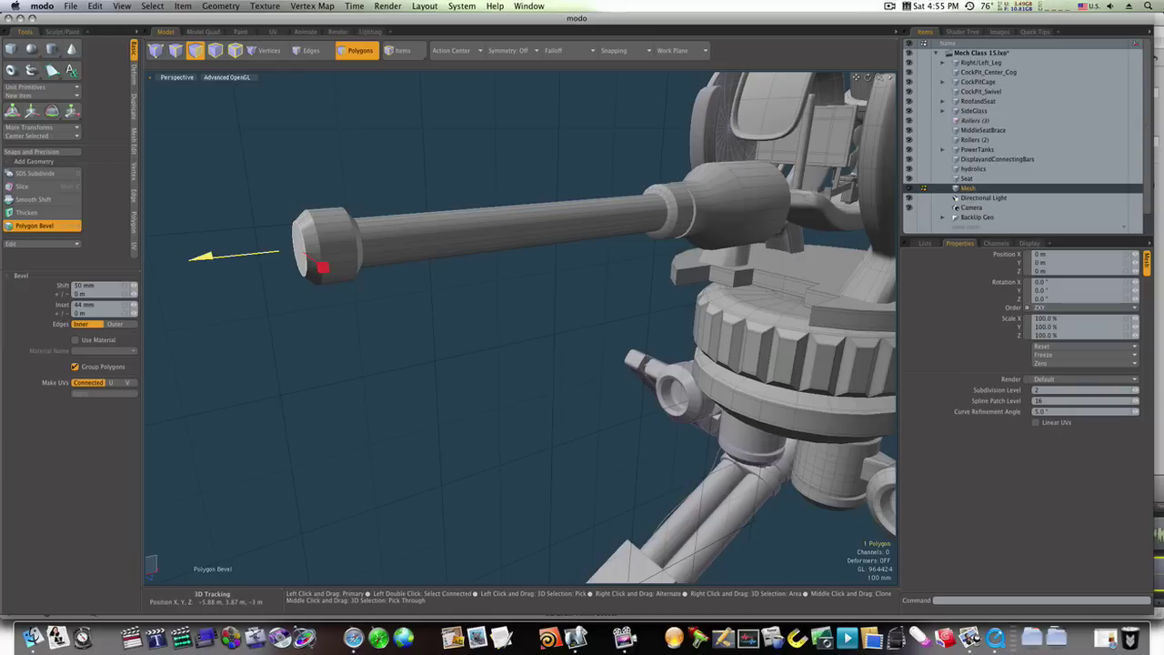
# Step: Flare the ring's front face with an inset of about -39 mm and extrude it into a second muzzle ring
pyautogui.keyDown('shift'); pyautogui.click(276, 283); pyautogui.keyUp('shift')
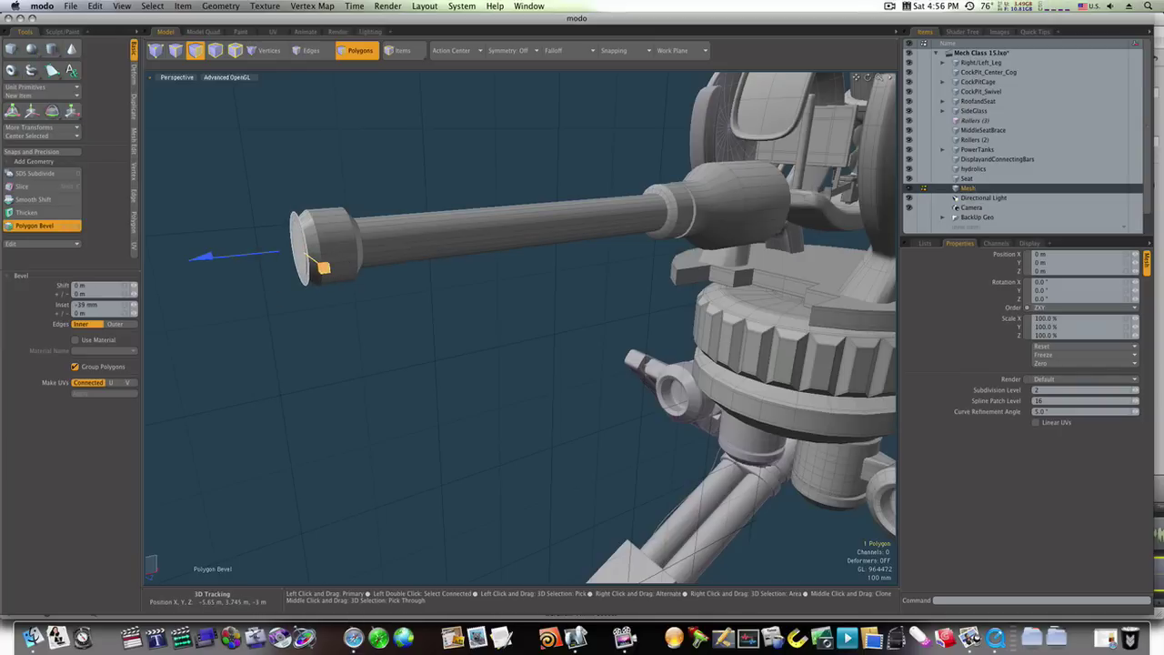
pyautogui.keyDown('shift'); pyautogui.click(317, 287); pyautogui.keyUp('shift')
pyautogui.moveTo(263, 253); pyautogui.dragTo(237, 255)
# Step: Taper the front of the second muzzle ring and push its face inward to hollow out the bore
pyautogui.keyDown('shift'); pyautogui.click(284, 282); pyautogui.keyUp('shift')
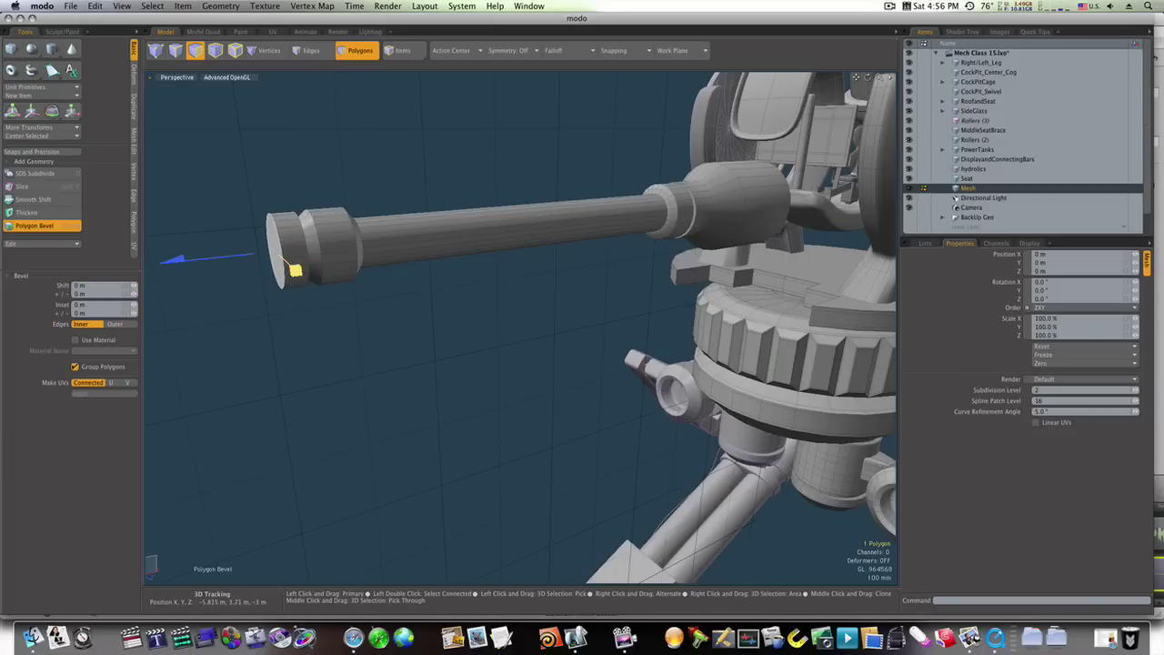
pyautogui.moveTo(272, 257)
pyautogui.mouseDown()
pyautogui.moveTo(253, 259)
pyautogui.moveTo(285, 253)
pyautogui.moveTo(271, 256)
pyautogui.mouseUp()
pyautogui.click(233, 262)
pyautogui.press('space')
pyautogui.click(299, 395)
# Step: Bevel the polygon loop on the gun body's tapered section ungrouped, with a -10 mm shift and 14 mm inset
pyautogui.keyDown('alt'); pyautogui.moveTo(455, 343); pyautogui.dragTo(395, 339); pyautogui.keyUp('alt')
pyautogui.moveTo(702, 239)
pyautogui.keyDown('alt'); pyautogui.keyDown('shift'); pyautogui.mouseDown()
pyautogui.moveTo(516, 329)
pyautogui.moveTo(505, 313)
pyautogui.mouseUp(); pyautogui.keyUp('shift'); pyautogui.keyUp('alt')
pyautogui.press('l')
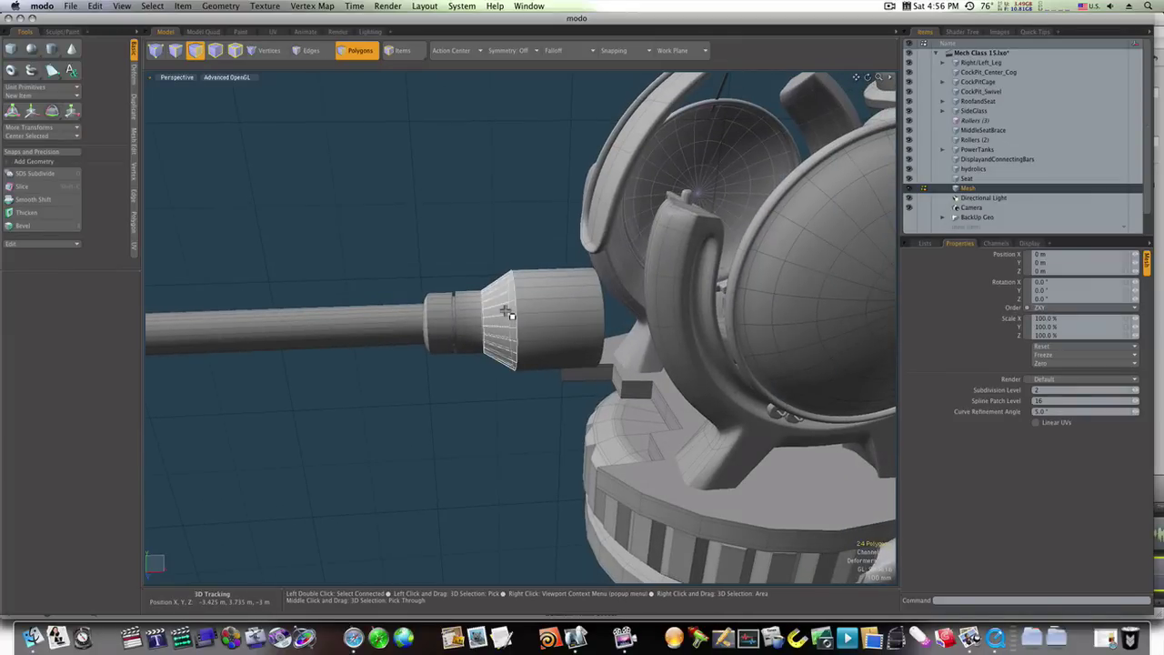
pyautogui.press('b')
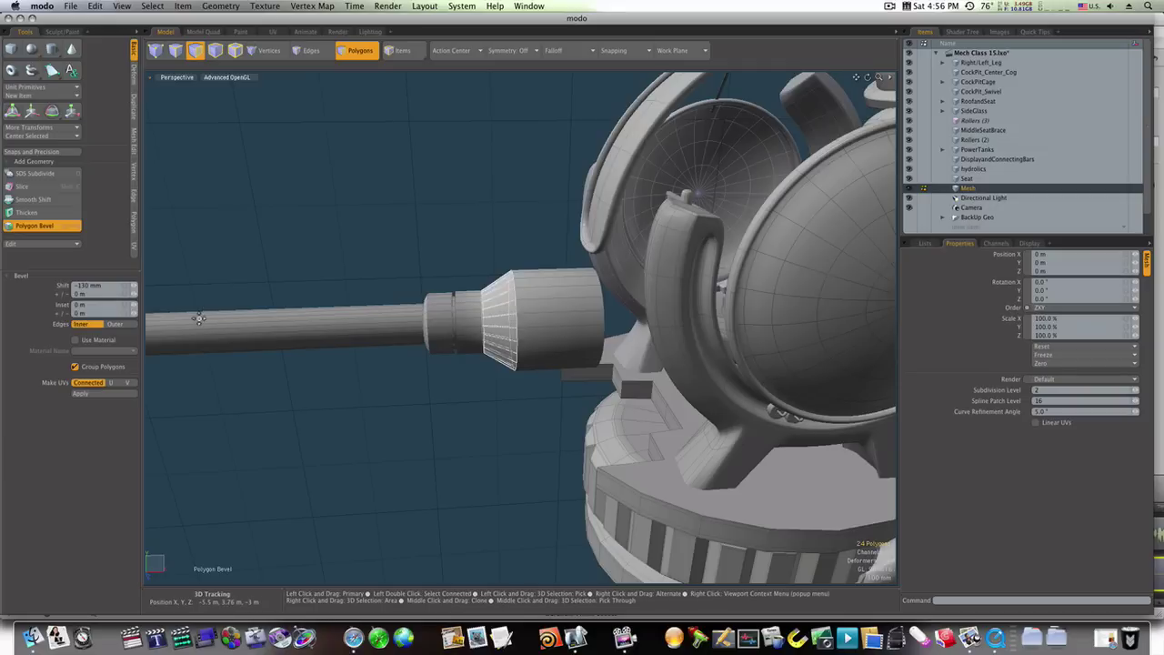
pyautogui.click(76, 367)
pyautogui.moveTo(497, 327)
pyautogui.keyDown('ctrl'); pyautogui.keyDown('alt'); pyautogui.mouseDown()
pyautogui.moveTo(561, 327)
pyautogui.moveTo(510, 343)
pyautogui.mouseUp(); pyautogui.keyUp('alt'); pyautogui.keyUp('ctrl')
pyautogui.click(528, 325)
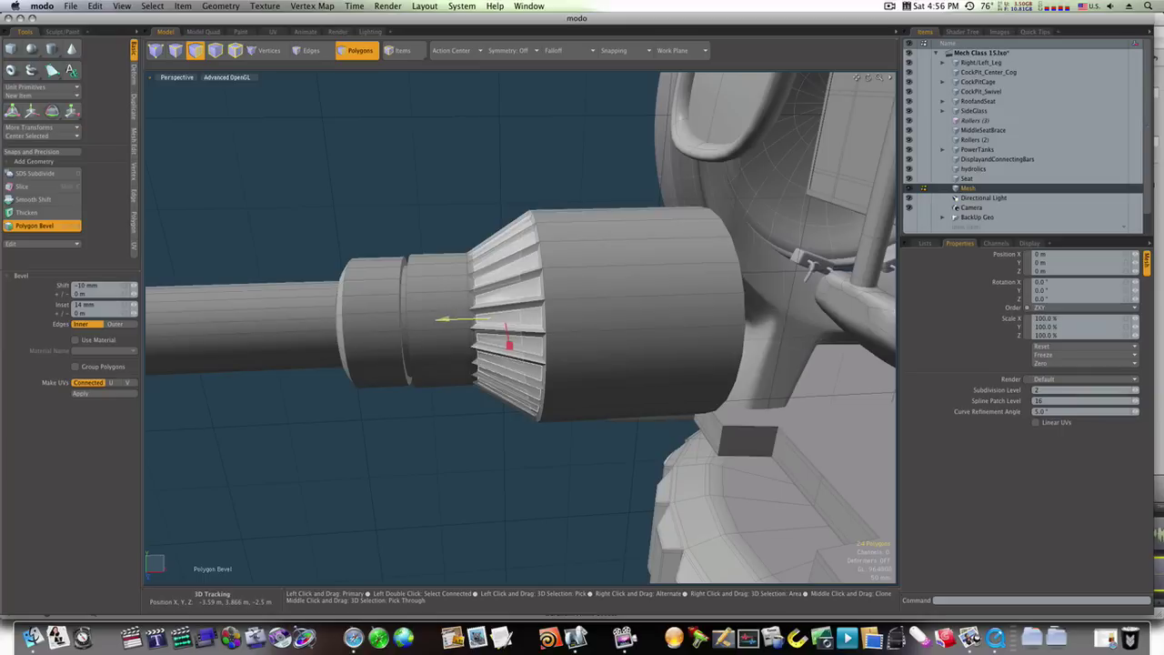
# Step: Bevel the tapered section's panels once more to sink them into deep vent slots, and clear the selection
pyautogui.keyDown('shift'); pyautogui.click(440, 217); pyautogui.keyUp('shift')
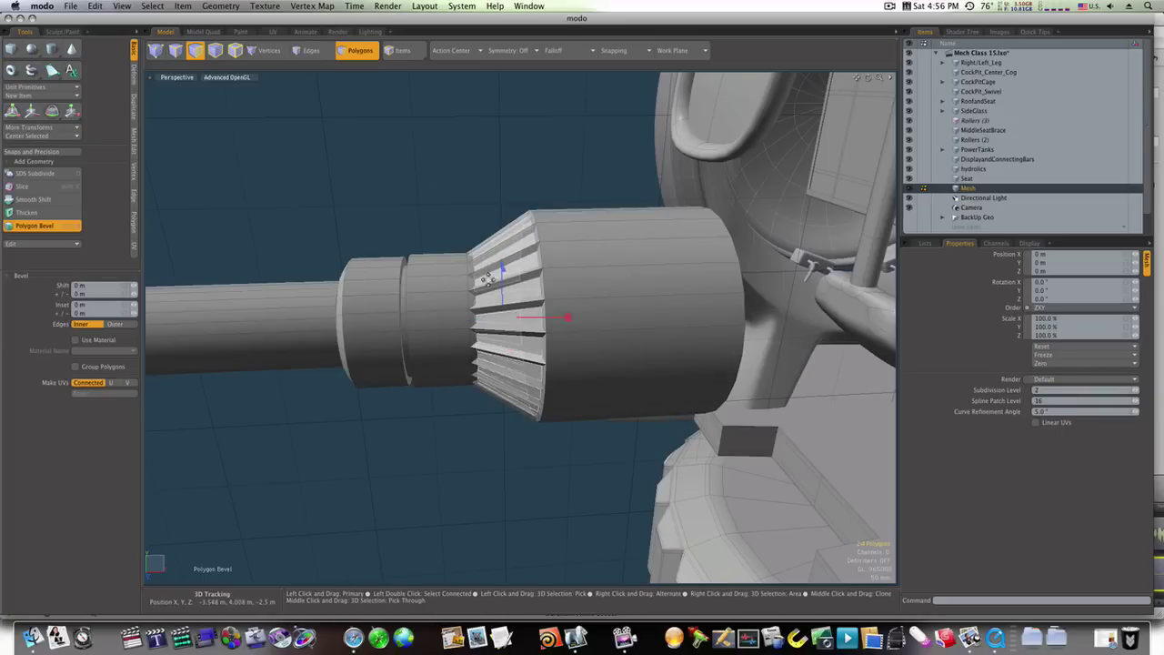
pyautogui.moveTo(501, 286); pyautogui.dragTo(1046, 258)
pyautogui.press('q')
pyautogui.click(452, 189)
# Step: Loop-slice the long barrel section with two symmetrical cuts at 0.5% from its ends
pyautogui.press('3')
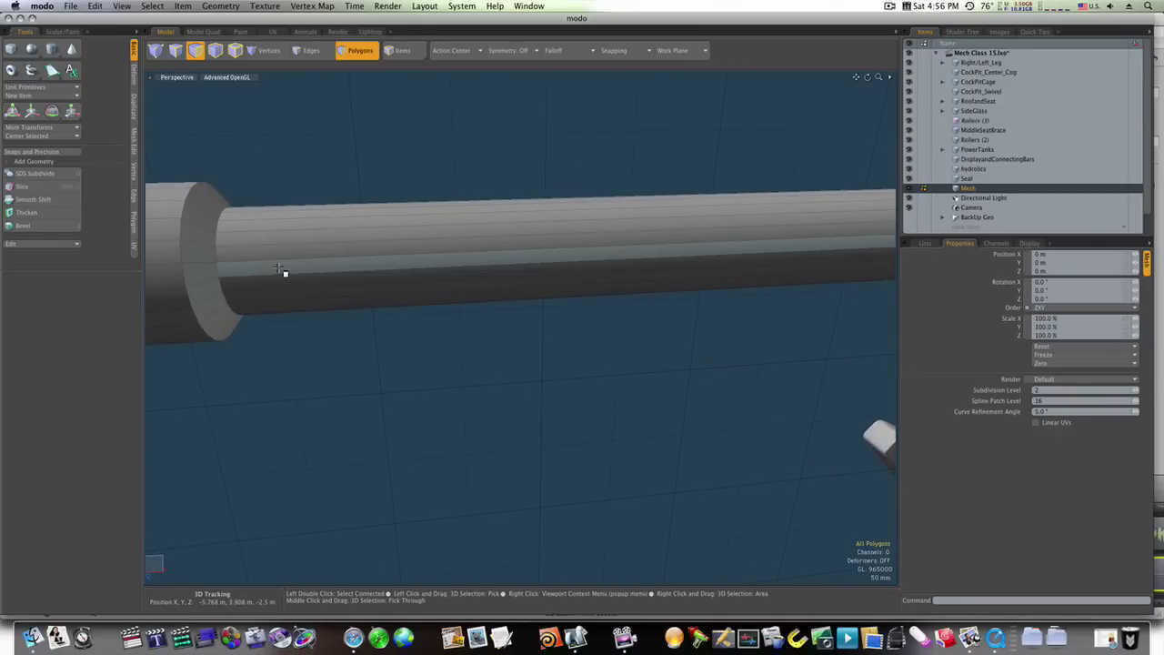
pyautogui.moveTo(329, 285); pyautogui.dragTo(246, 264)
pyautogui.hotkey('alt', 'c')
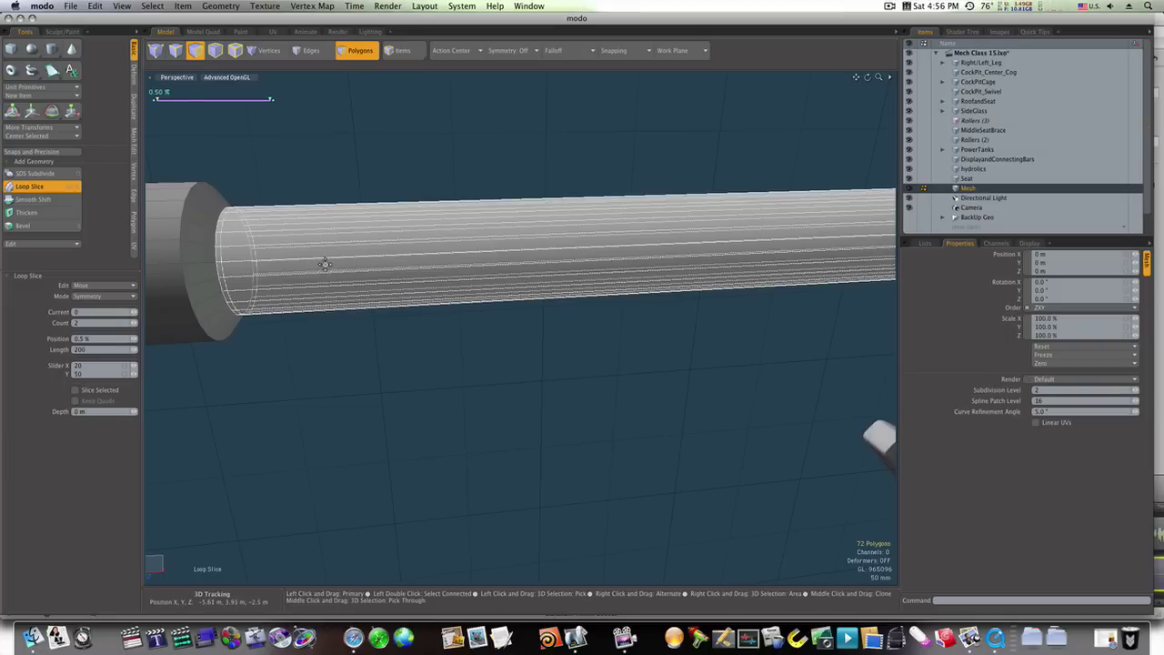
pyautogui.press('space')
pyautogui.click(377, 193)
# Step: Add two more symmetrical loop slices to the barrel's long section at 8.5%
pyautogui.moveTo(385, 293); pyautogui.dragTo(385, 265)
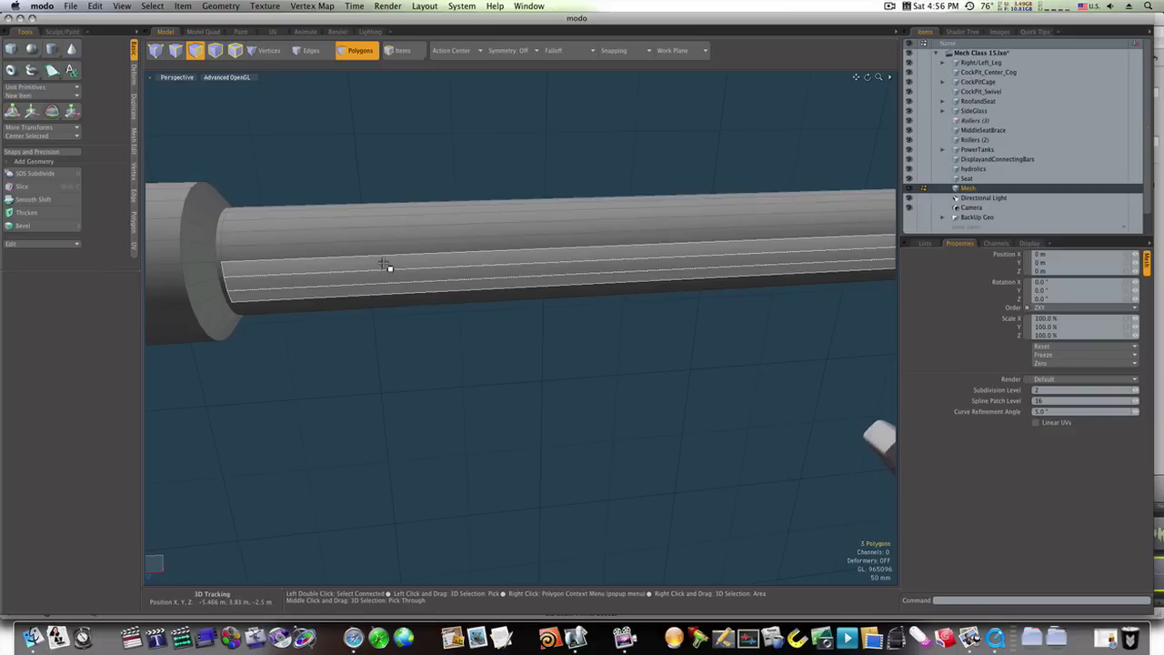
pyautogui.hotkey('alt', 'c')
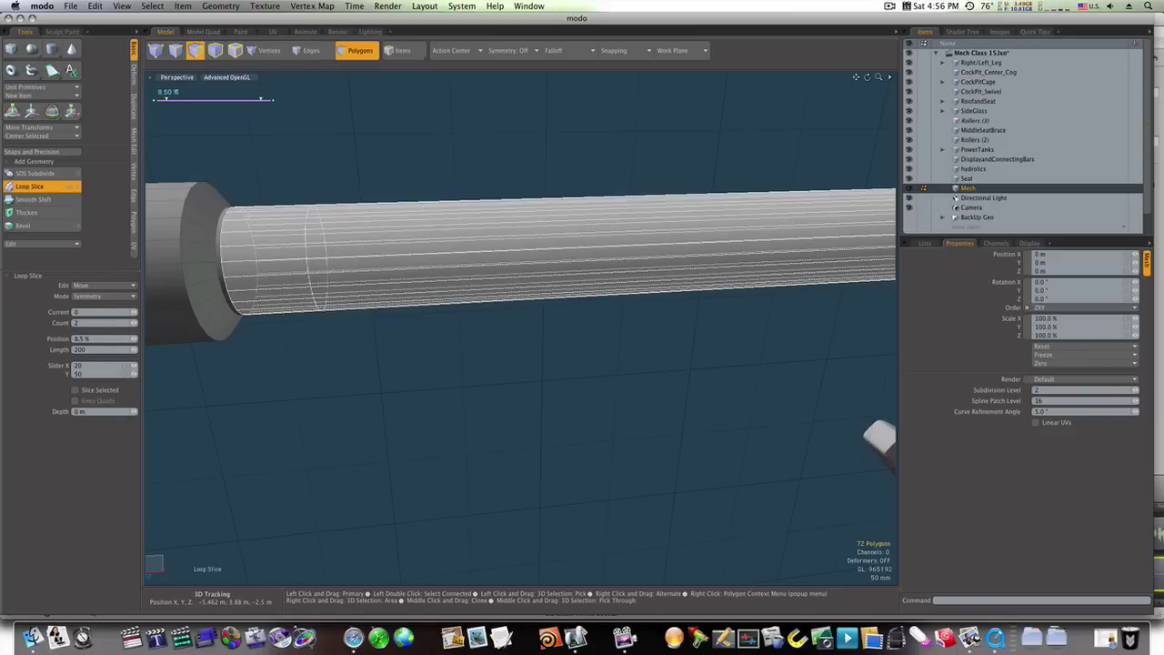
pyautogui.press('space')
pyautogui.click(462, 321)
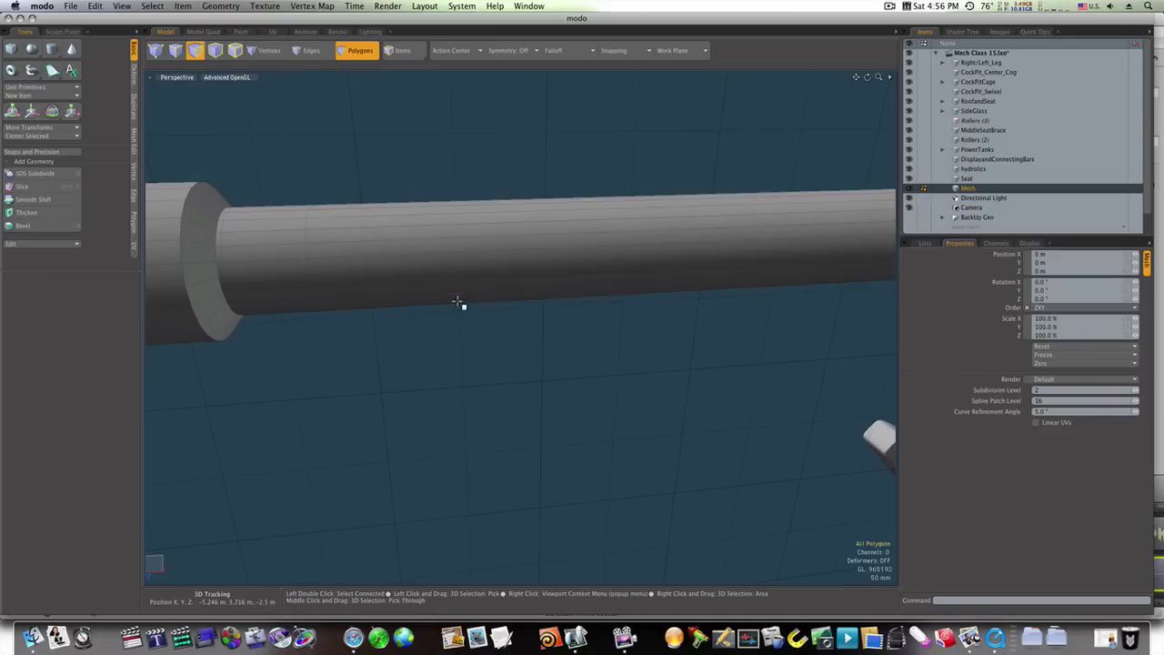
pyautogui.moveTo(458, 301); pyautogui.dragTo(453, 280)
pyautogui.doubleClick(457, 283)
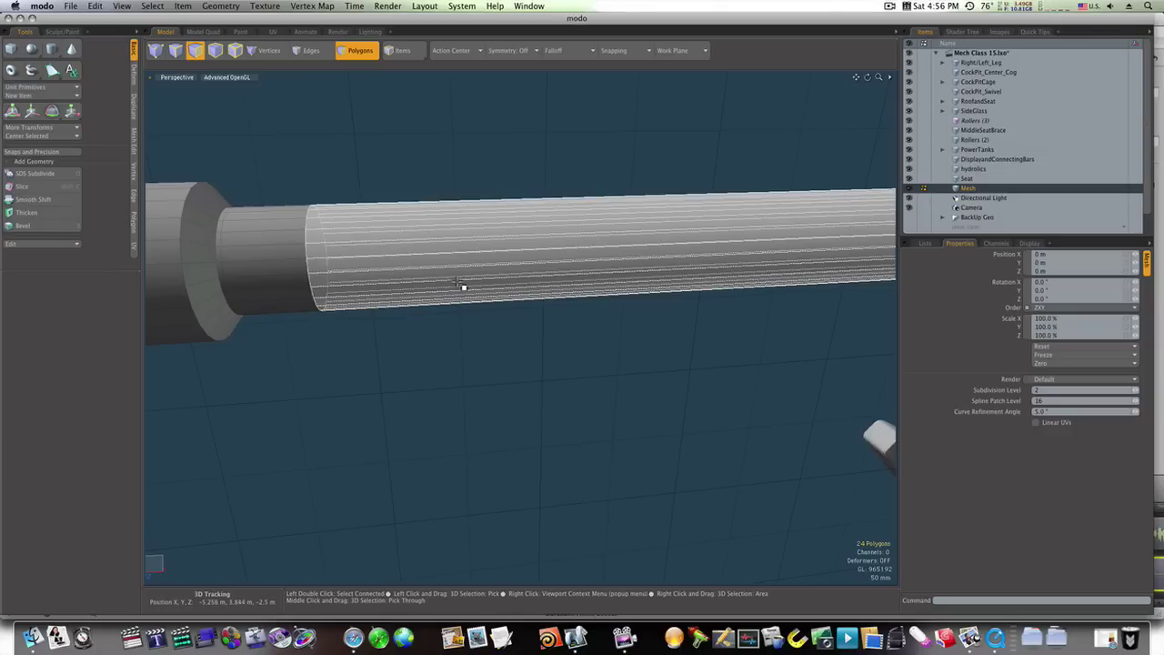
pyautogui.click(460, 338)
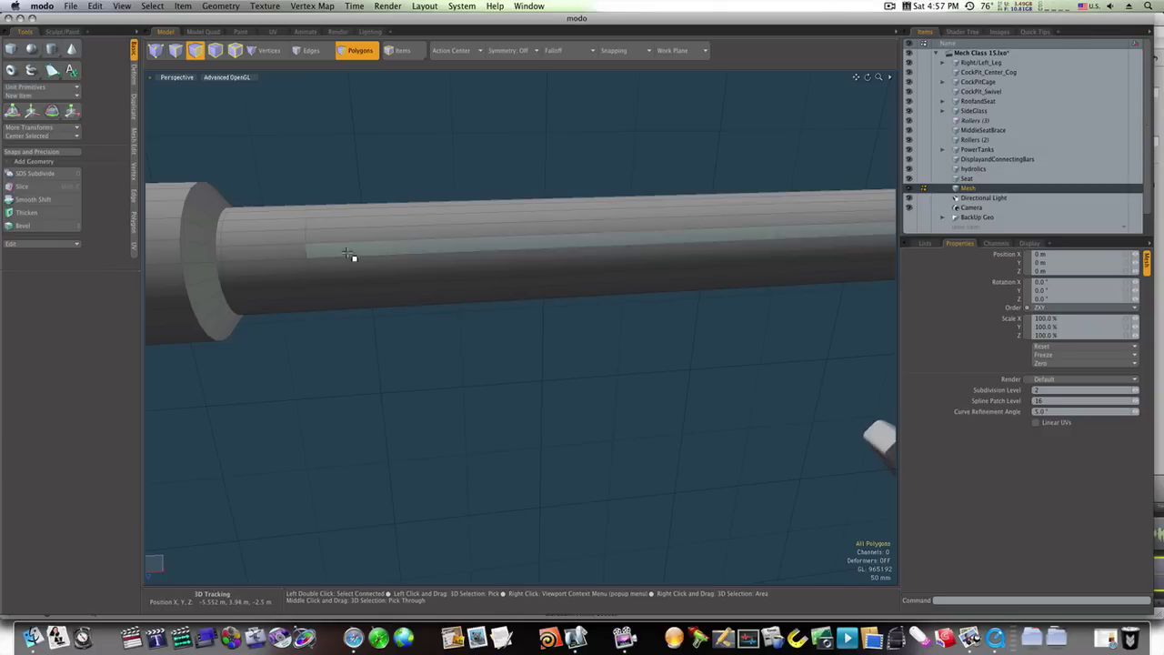
# Step: Select two adjacent long polygons between the inner slices on each of the barrel's two opposite sides
pyautogui.moveTo(346, 251); pyautogui.dragTo(347, 261)
pyautogui.keyDown('alt'); pyautogui.moveTo(416, 333); pyautogui.dragTo(668, 301); pyautogui.keyUp('alt')
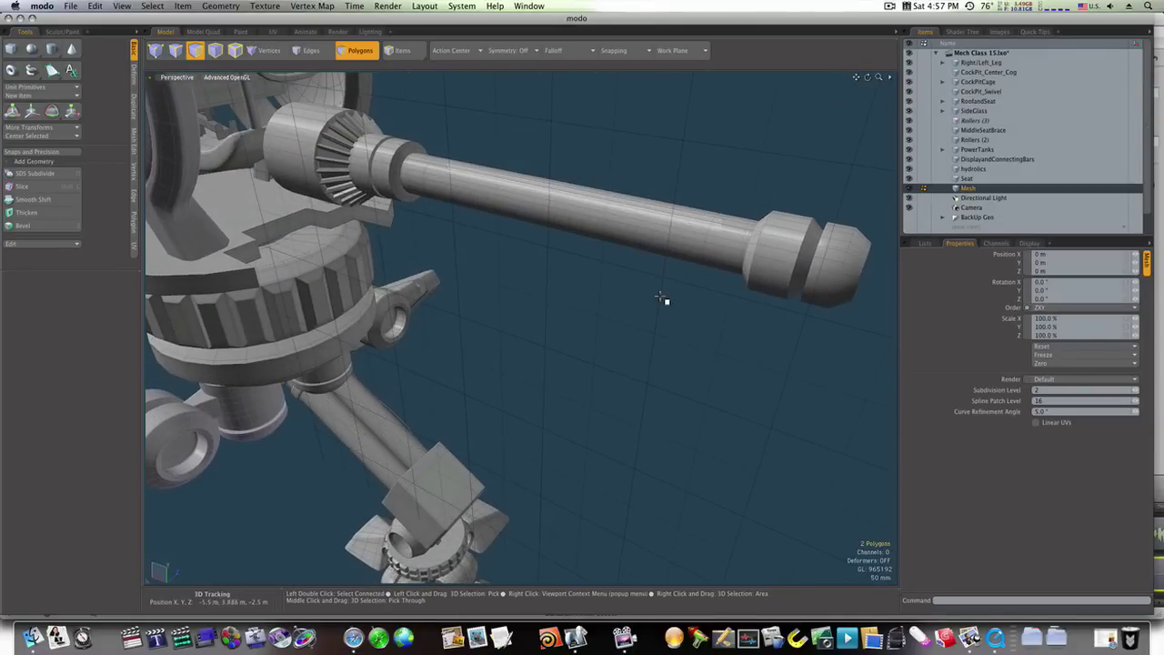
pyautogui.keyDown('shift'); pyautogui.click(673, 239); pyautogui.keyUp('shift')
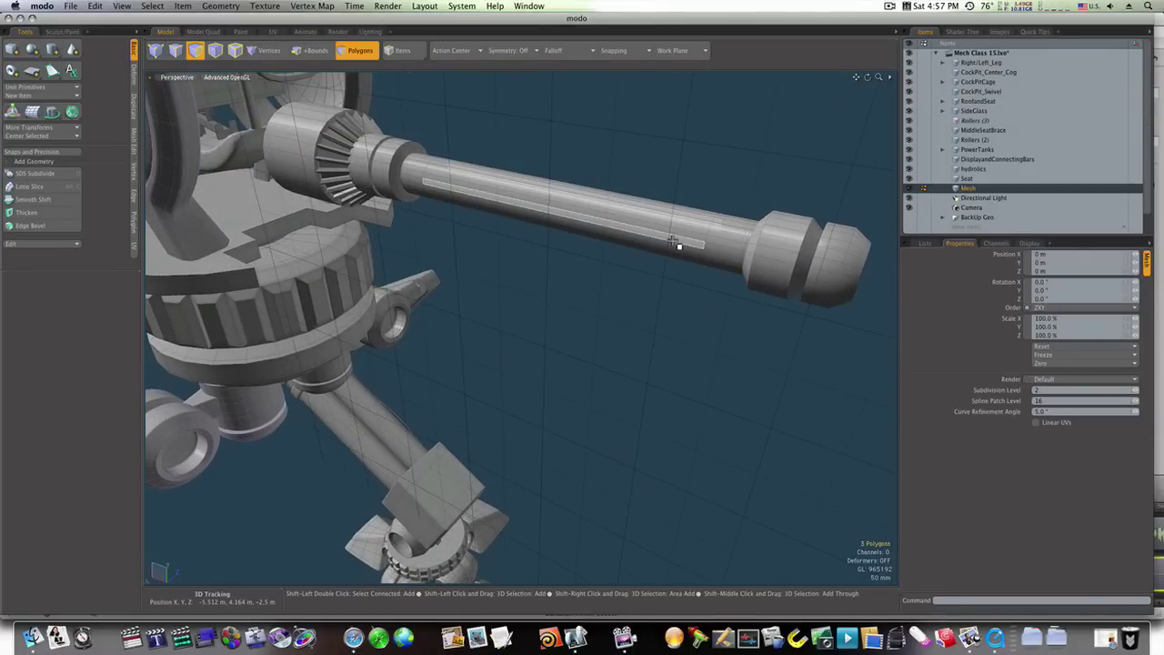
pyautogui.keyDown('shift'); pyautogui.click(673, 243); pyautogui.keyUp('shift')
pyautogui.keyDown('alt'); pyautogui.moveTo(674, 243); pyautogui.dragTo(476, 256); pyautogui.keyUp('alt')
# Step: Bevel the selected barrel panels with a 5.6 mm inset and no shift, keeping the polygons grouped
pyautogui.press('b')
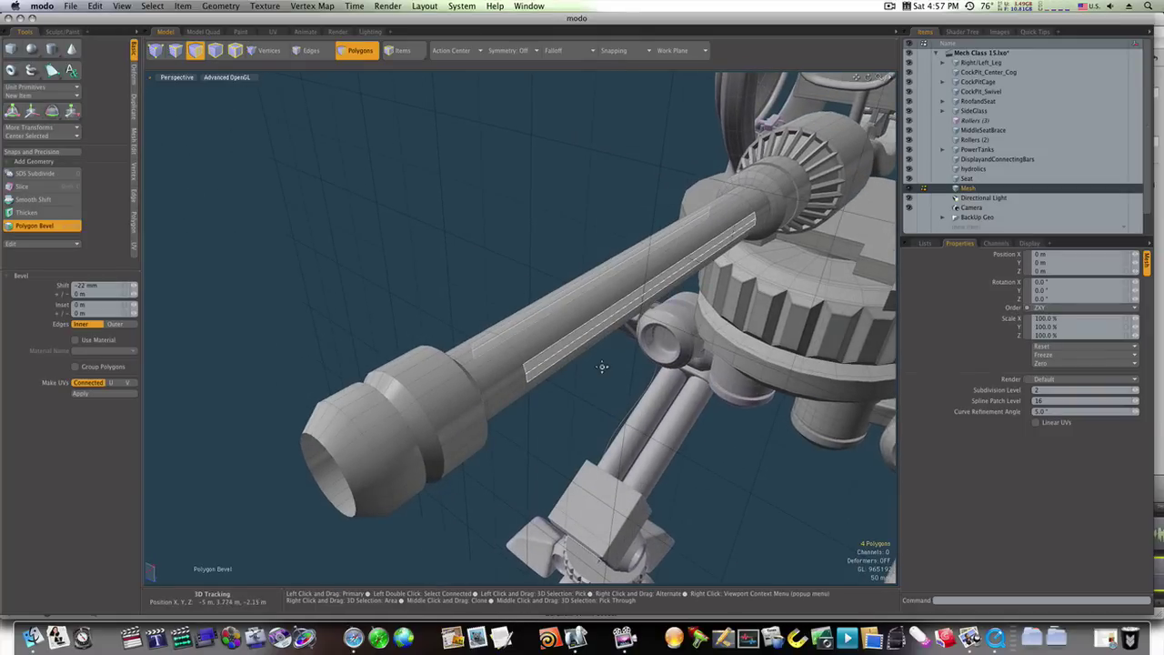
pyautogui.click(616, 315)
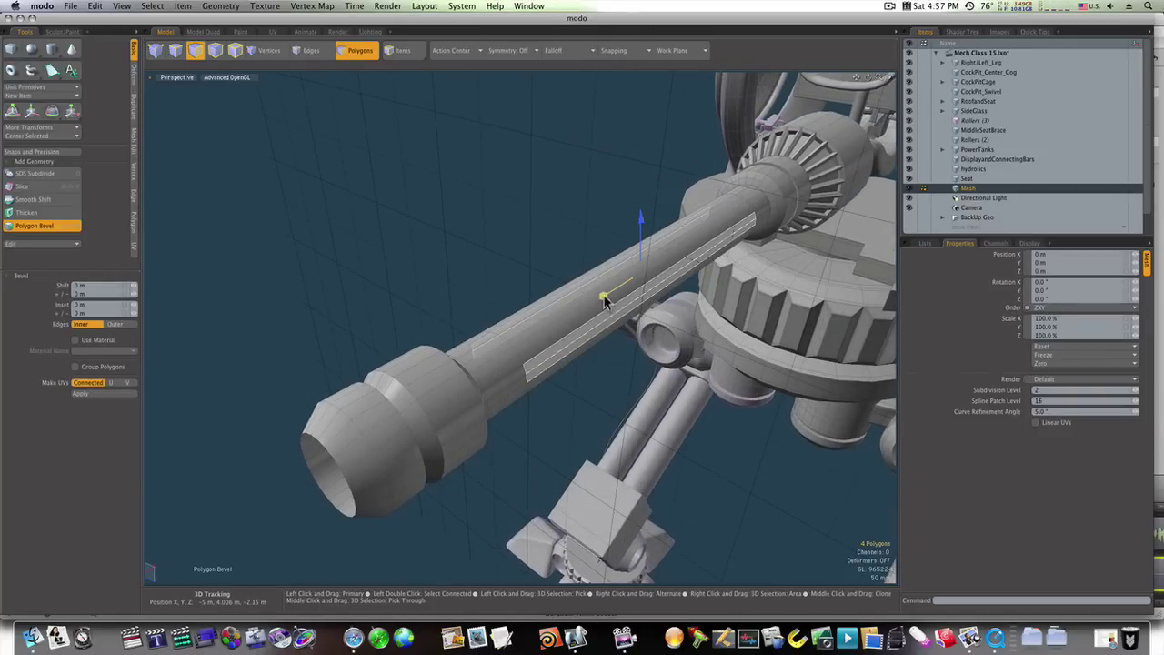
pyautogui.moveTo(605, 302); pyautogui.dragTo(618, 311)
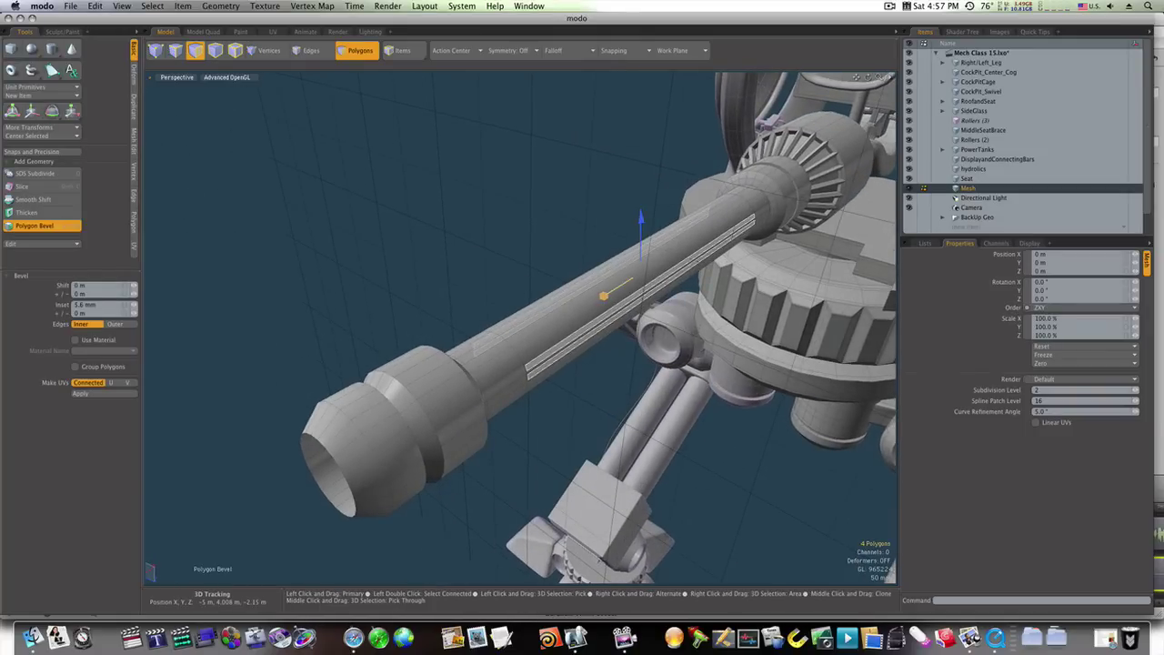
pyautogui.click(75, 367)
pyautogui.press('space')
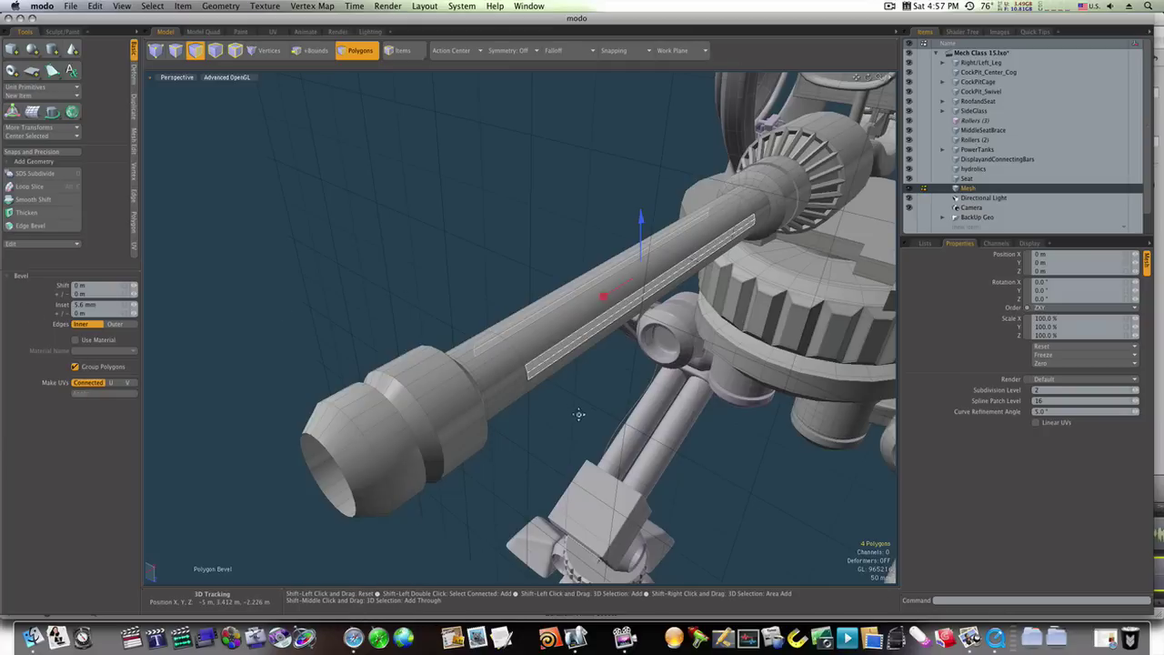
# Step: Sink the selected panels on both sides of the barrel with a polygon bevel shift of -26 mm
pyautogui.press('b')
pyautogui.moveTo(639, 221); pyautogui.dragTo(641, 229)
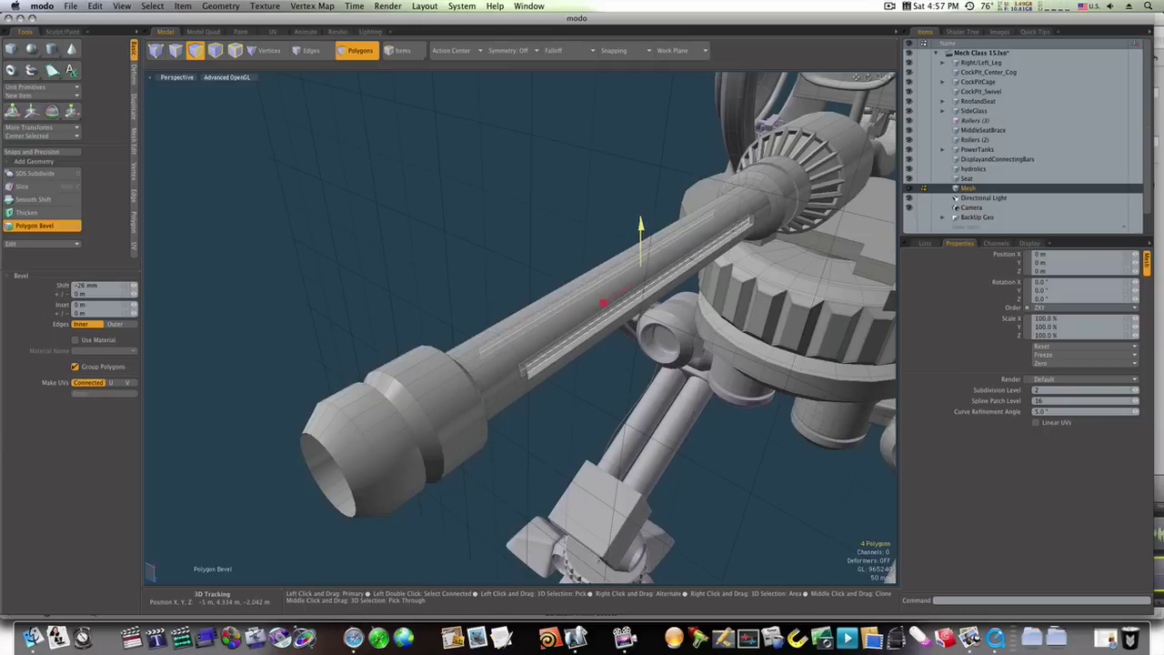
pyautogui.press('space')
pyautogui.keyDown('alt'); pyautogui.moveTo(631, 333); pyautogui.dragTo(590, 302); pyautogui.keyUp('alt')
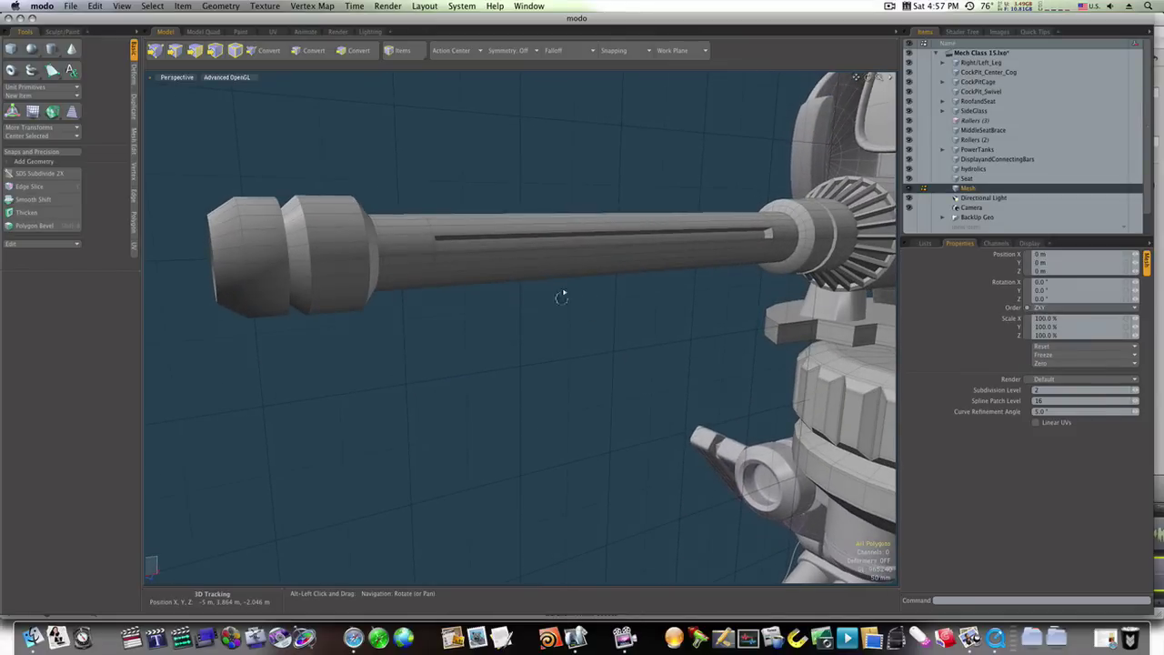
# Step: Select the full polygon ring behind the muzzle's tapered tip and start a polygon bevel with polygon grouping turned off
pyautogui.press('3')
pyautogui.moveTo(252, 214); pyautogui.dragTo(259, 245)
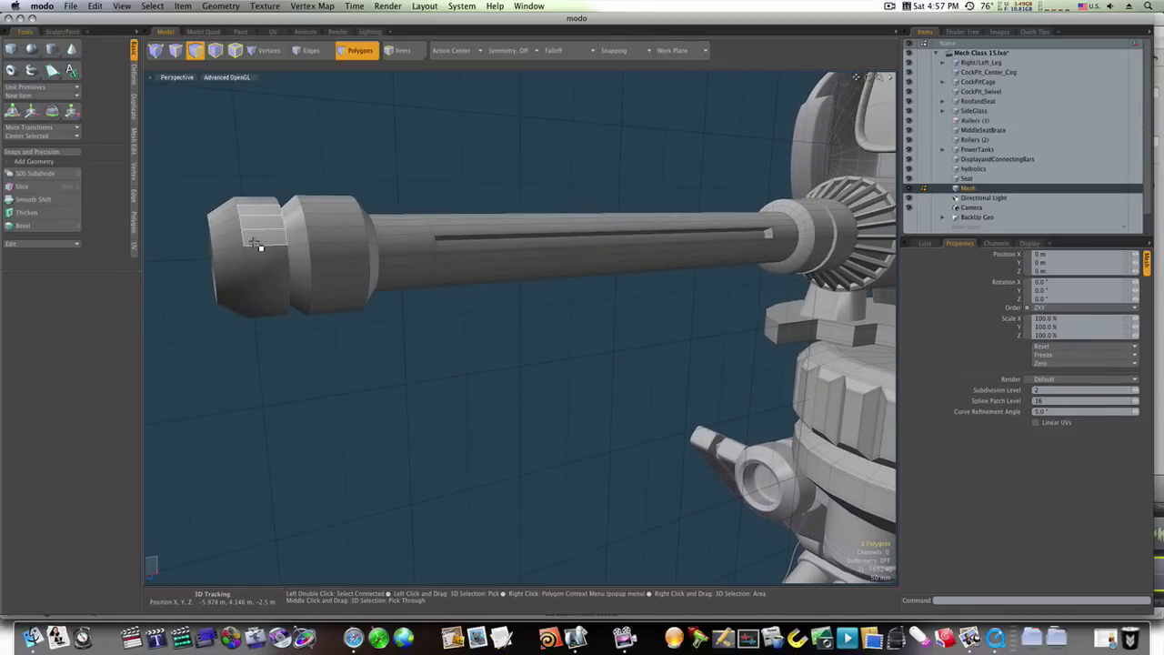
pyautogui.press('l')
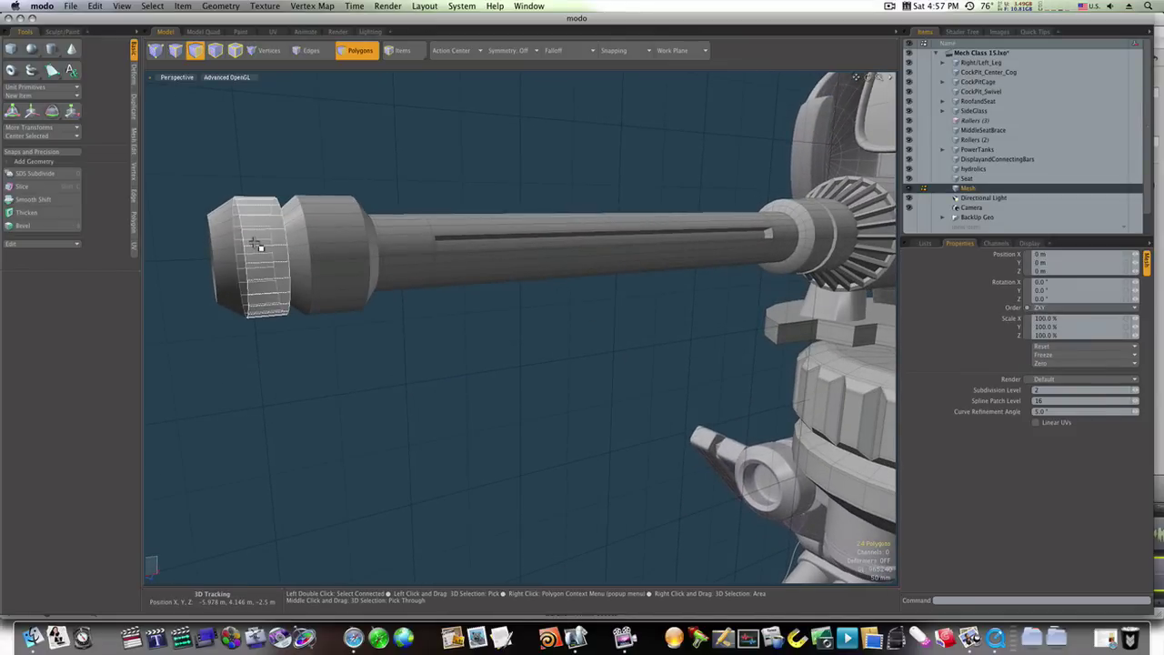
pyautogui.press('b')
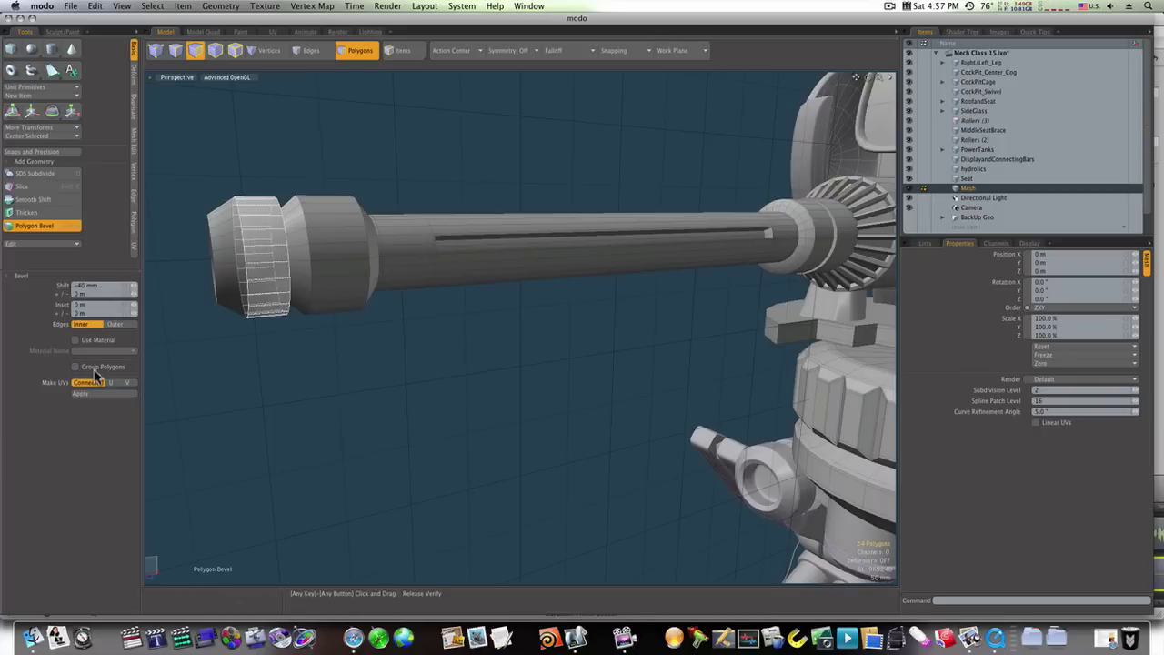
# Step: Try to bevel each muzzle ring polygon separately, recess them with a second bevel, and preview the subdivided shape
pyautogui.moveTo(210, 263); pyautogui.dragTo(256, 327)
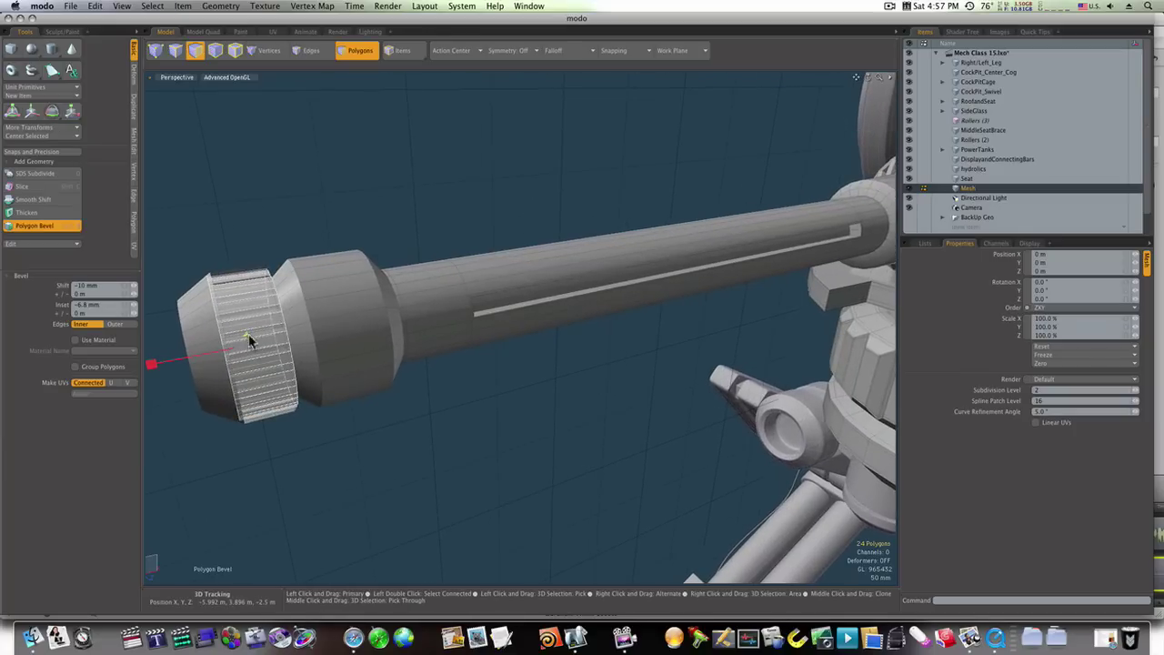
pyautogui.keyDown('shift'); pyautogui.click(282, 226); pyautogui.keyUp('shift')
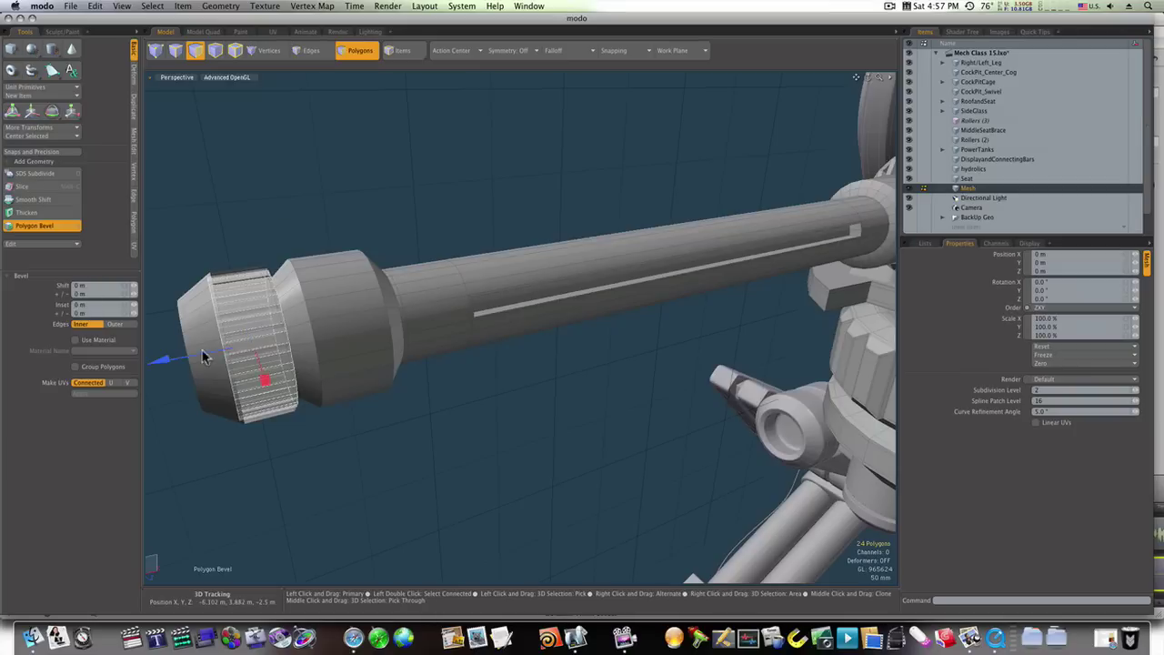
pyautogui.moveTo(160, 361); pyautogui.dragTo(171, 357)
pyautogui.press('q')
pyautogui.click(333, 224)
pyautogui.keyDown('alt'); pyautogui.moveTo(333, 224); pyautogui.dragTo(299, 330); pyautogui.keyUp('alt')
pyautogui.press('Tab')
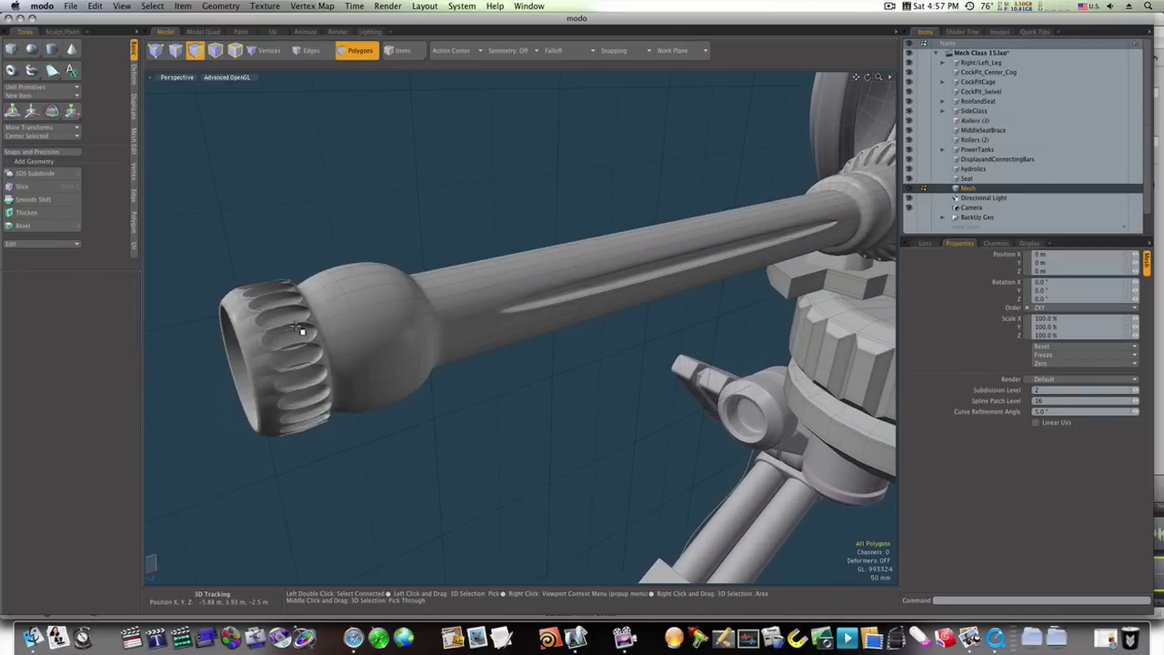
pyautogui.press('Tab')
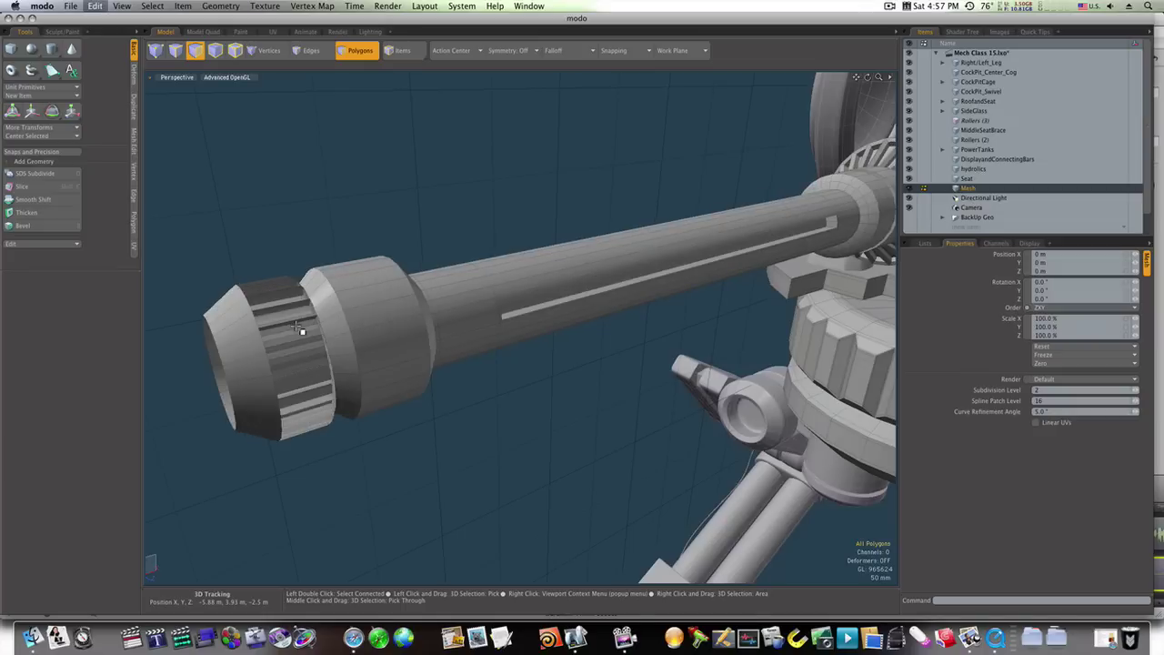
# Step: Undo the bevels on the muzzle ring
pyautogui.press('super+z')
pyautogui.press('super+z')
pyautogui.press('super+z')
pyautogui.press('super+z')
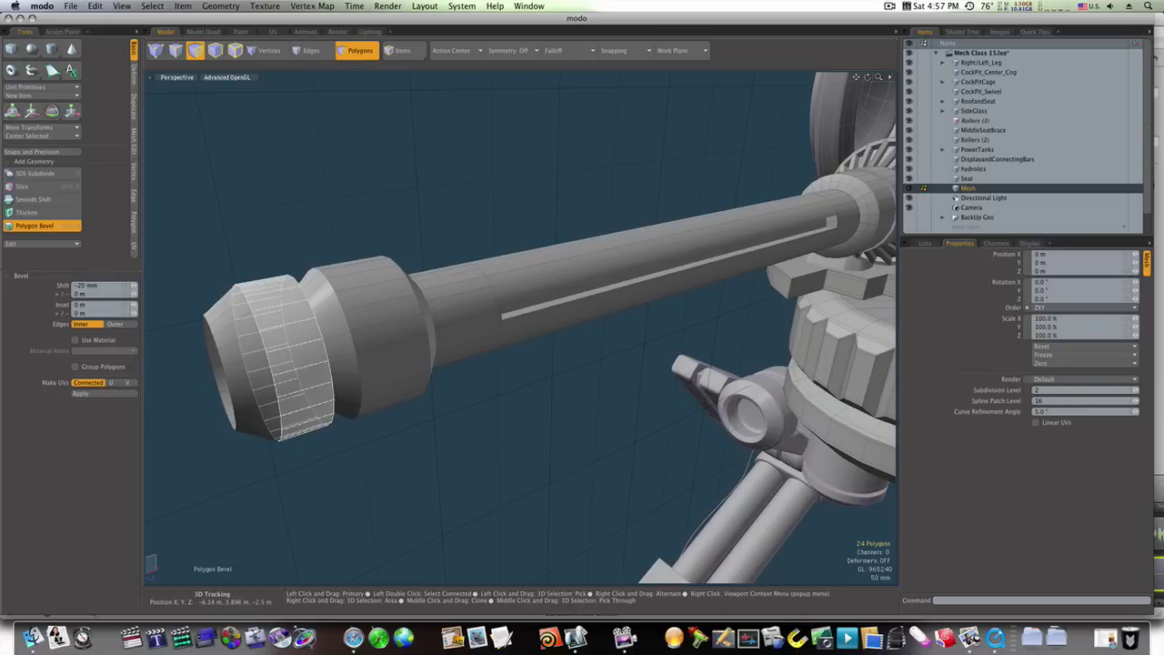
# Step: Inset each muzzle ring polygon separately by 6.4 mm, sink them with a second bevel, and preview the subdivided shape
pyautogui.click(198, 372)
pyautogui.moveTo(180, 386); pyautogui.dragTo(179, 383)
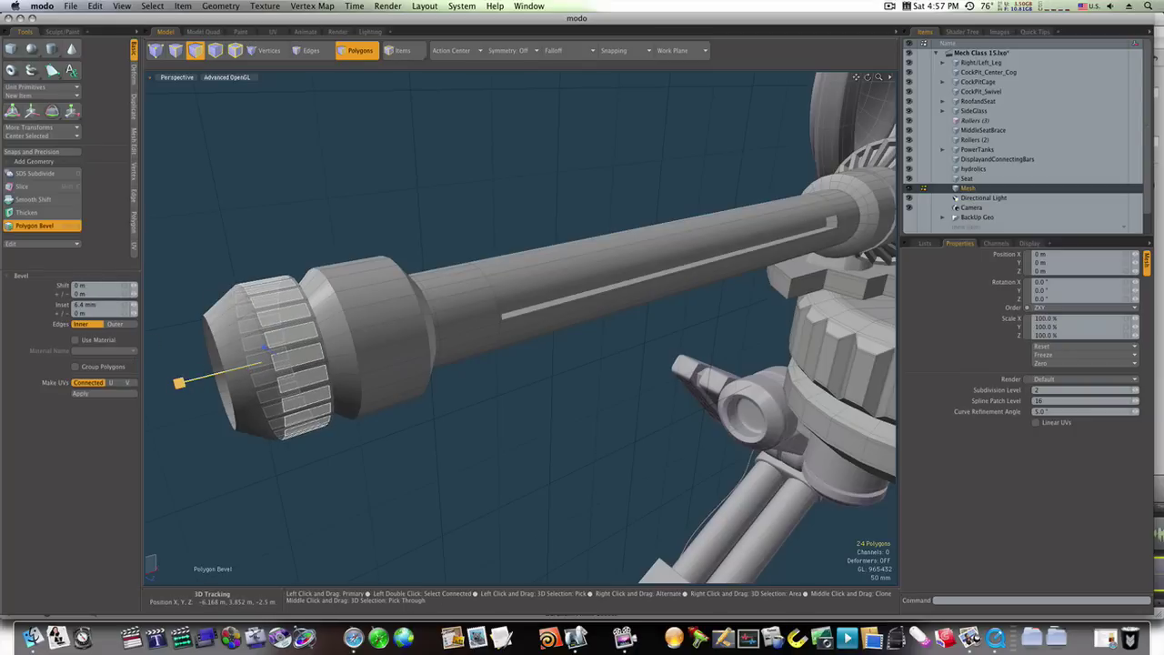
pyautogui.click(268, 370)
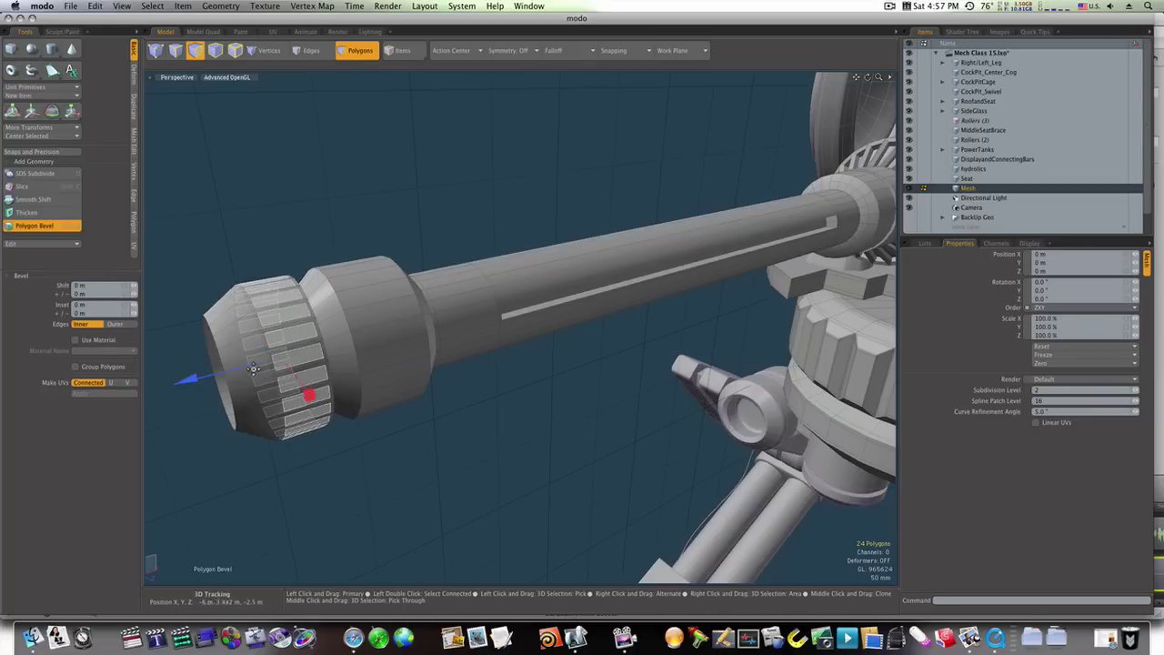
pyautogui.moveTo(187, 379); pyautogui.dragTo(196, 376)
pyautogui.press('space')
pyautogui.click(330, 228)
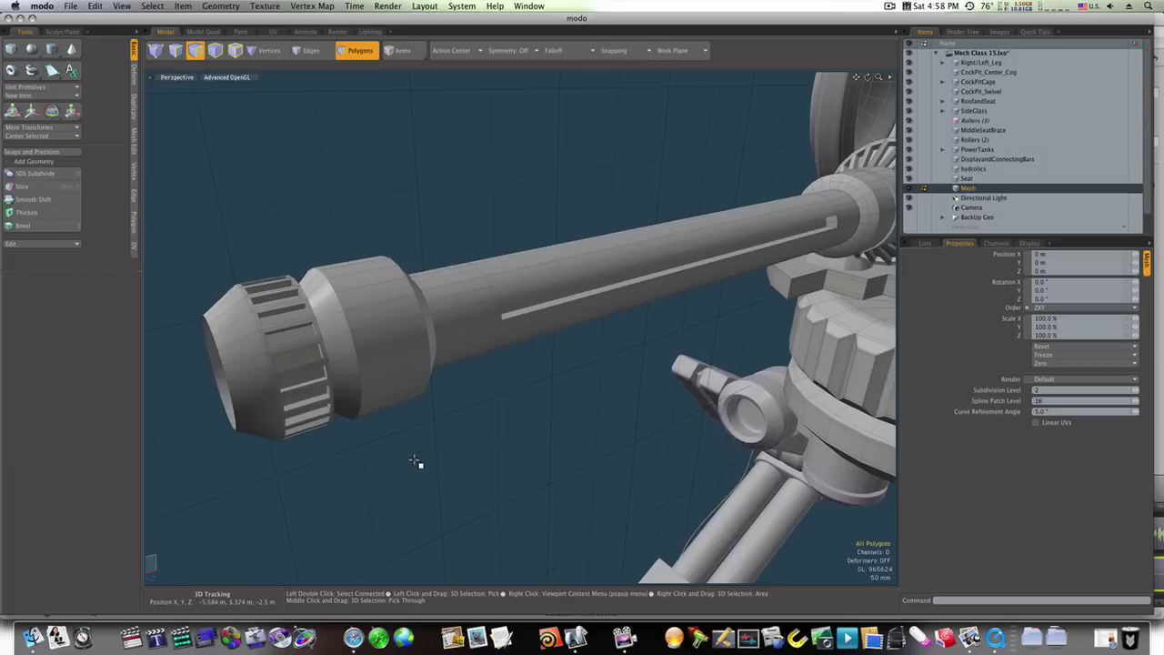
pyautogui.press('Tab')
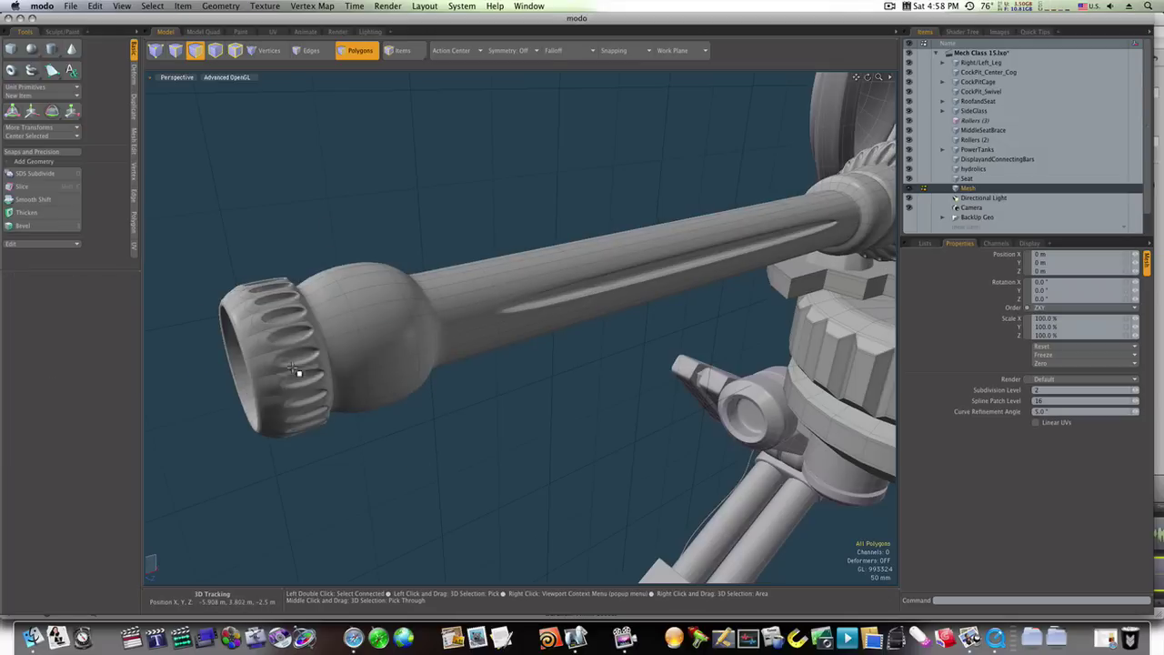
pyautogui.press('Tab')
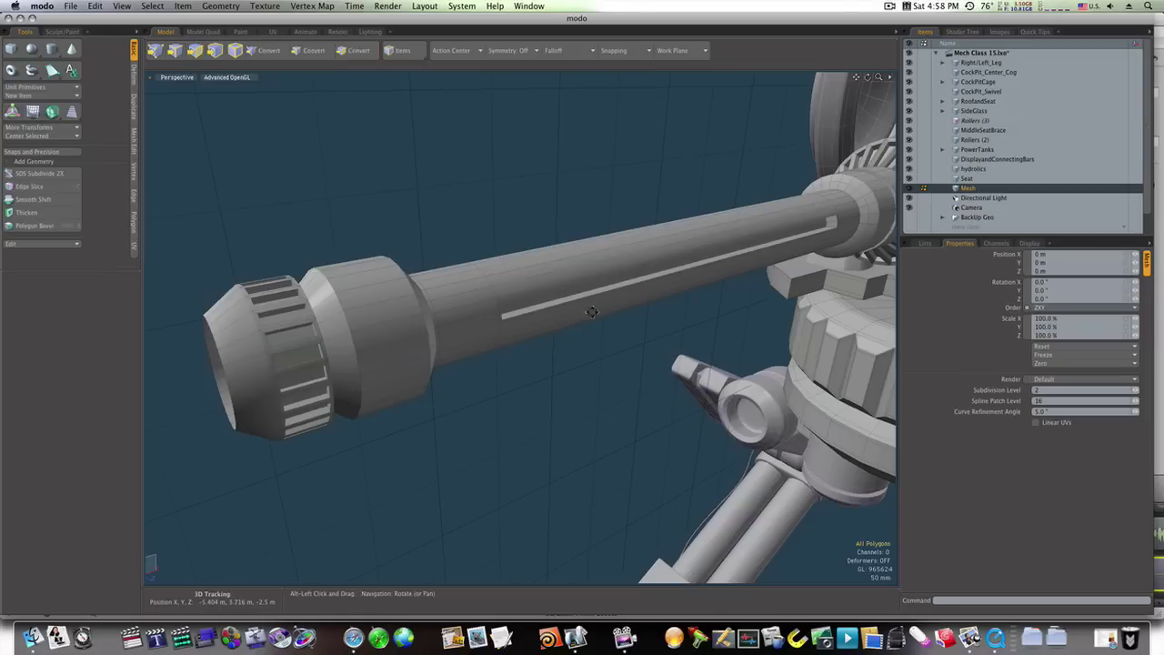
# Step: Loop-slice the vent fins with two symmetrical cuts at 6%, and add two symmetrical cuts to the large body section behind them
pyautogui.keyDown('alt'); pyautogui.keyDown('shift'); pyautogui.moveTo(427, 259); pyautogui.dragTo(537, 373); pyautogui.keyUp('shift'); pyautogui.keyUp('alt')
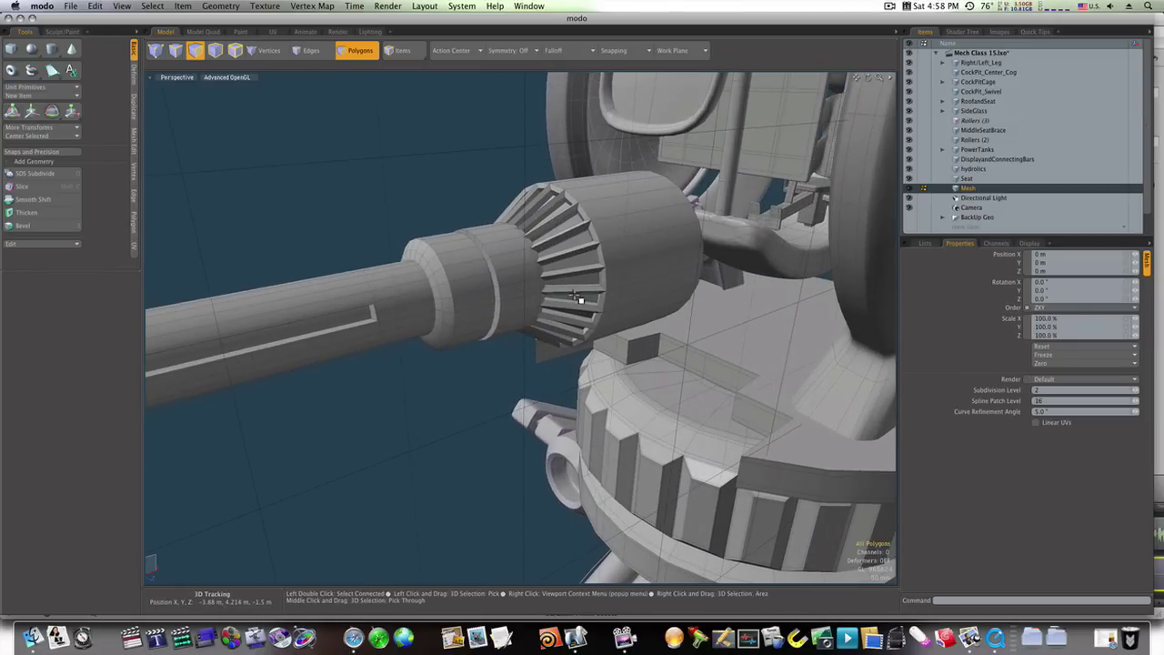
pyautogui.doubleClick(577, 292)
pyautogui.hotkey('alt', 'c')
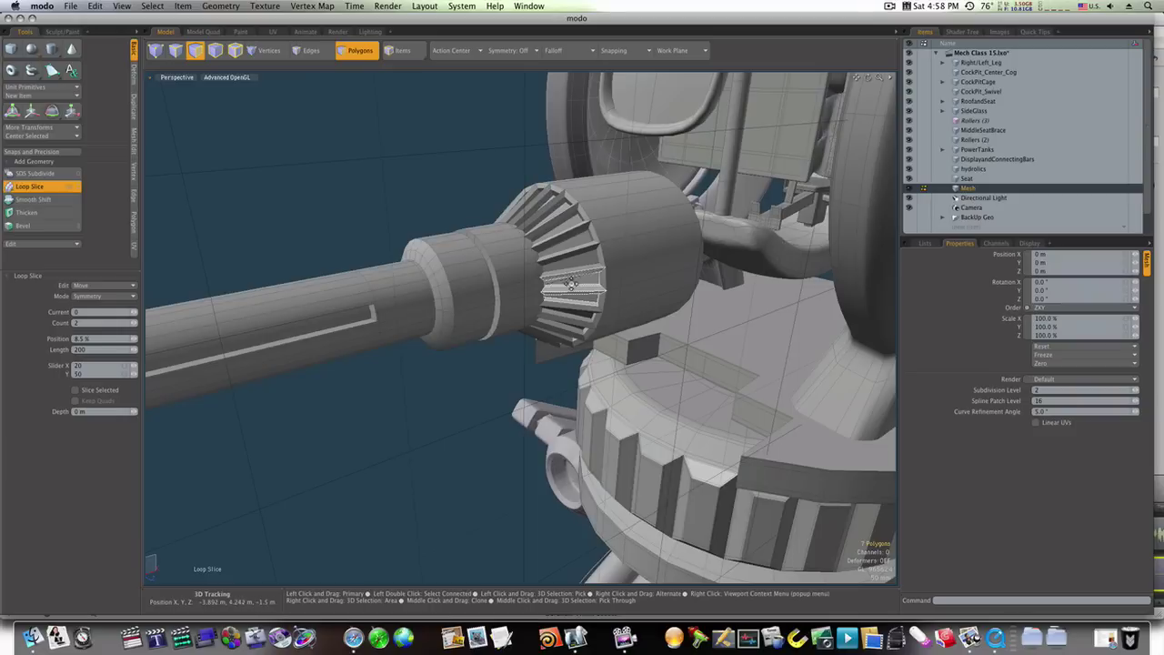
pyautogui.press('space')
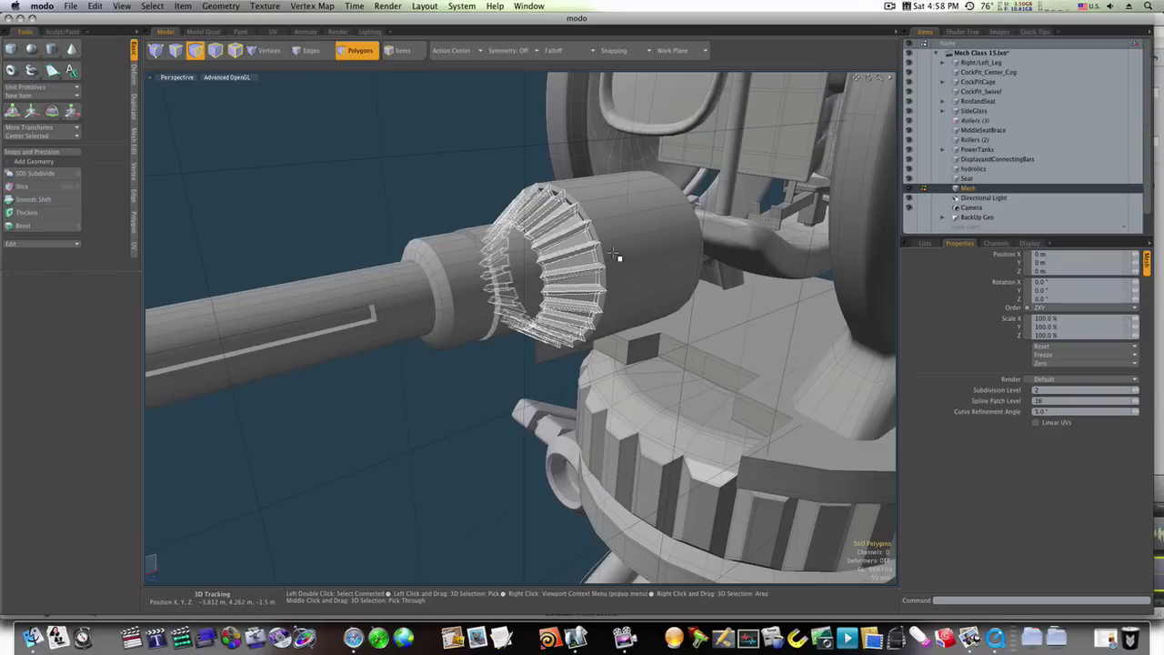
pyautogui.moveTo(621, 254); pyautogui.dragTo(617, 229)
pyautogui.hotkey('alt', 'c')
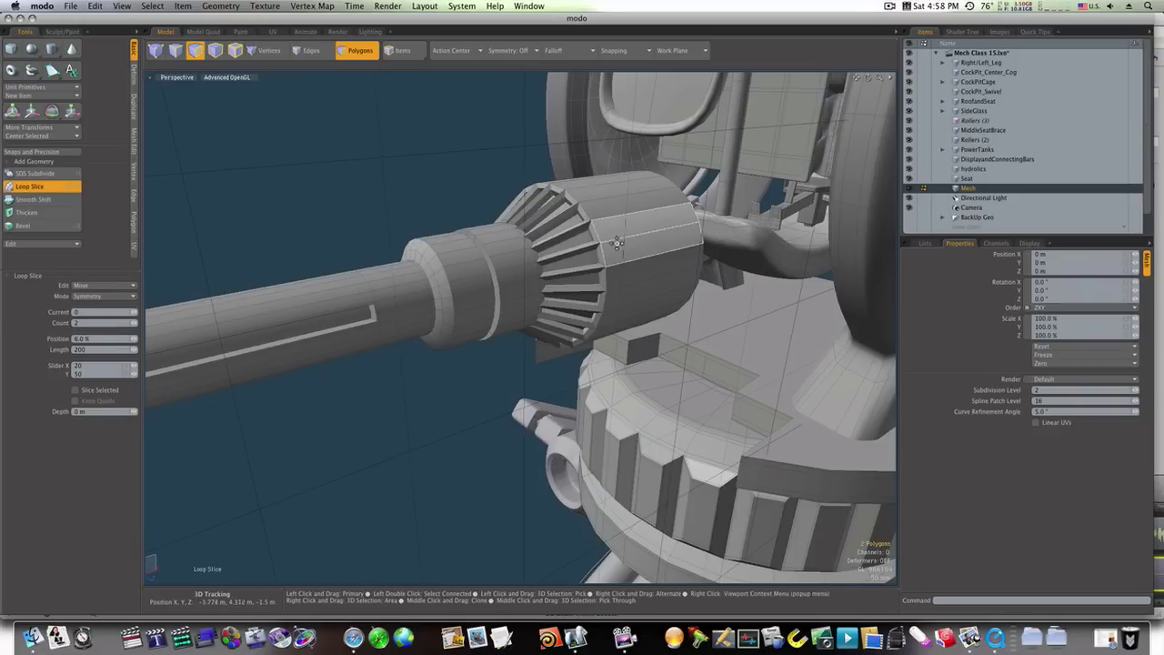
pyautogui.press('space')
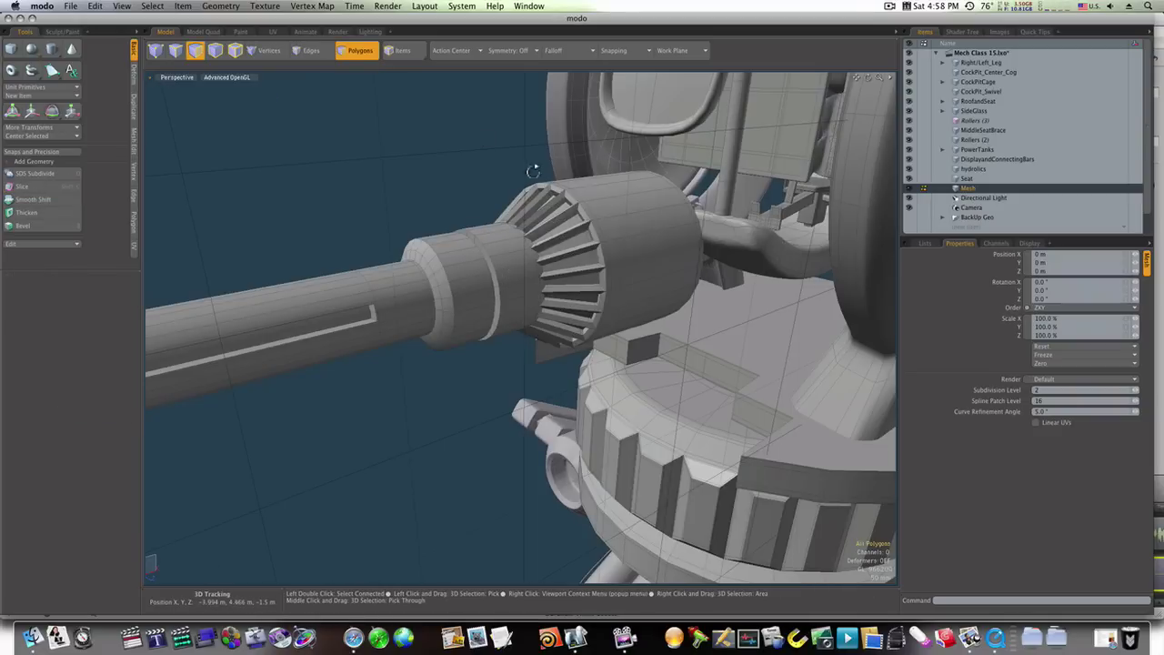
# Step: Loop-slice the collar section between groove and vents with two symmetrical cuts at 4%, and slice the groove's rear wall symmetrically
pyautogui.keyDown('ctrl'); pyautogui.keyDown('alt'); pyautogui.moveTo(533, 169); pyautogui.dragTo(543, 194); pyautogui.keyUp('alt'); pyautogui.keyUp('ctrl')
pyautogui.moveTo(454, 384); pyautogui.dragTo(439, 327)
pyautogui.hotkey('alt', 'c')
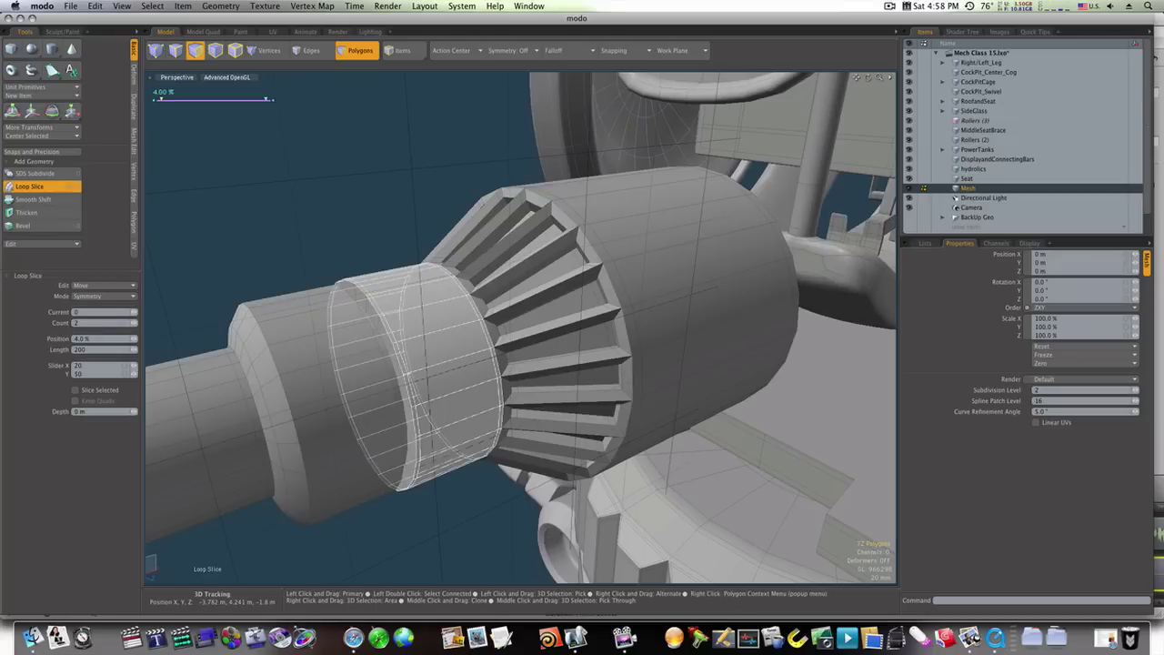
pyautogui.press('space')
pyautogui.click(395, 361)
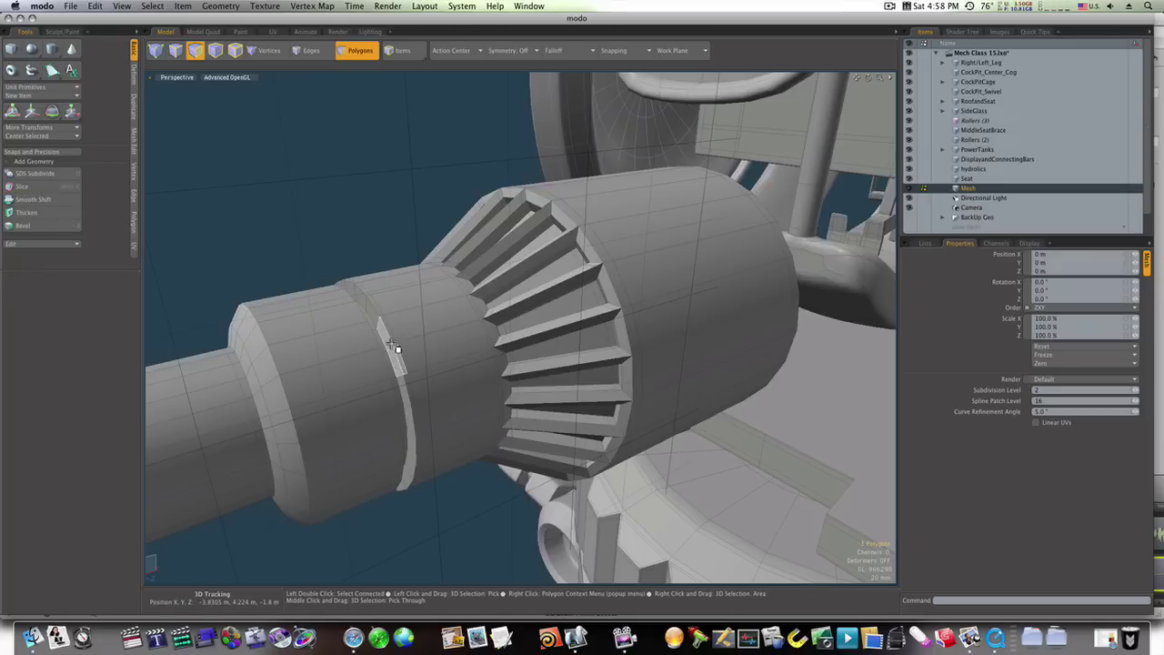
pyautogui.hotkey('alt', 'c')
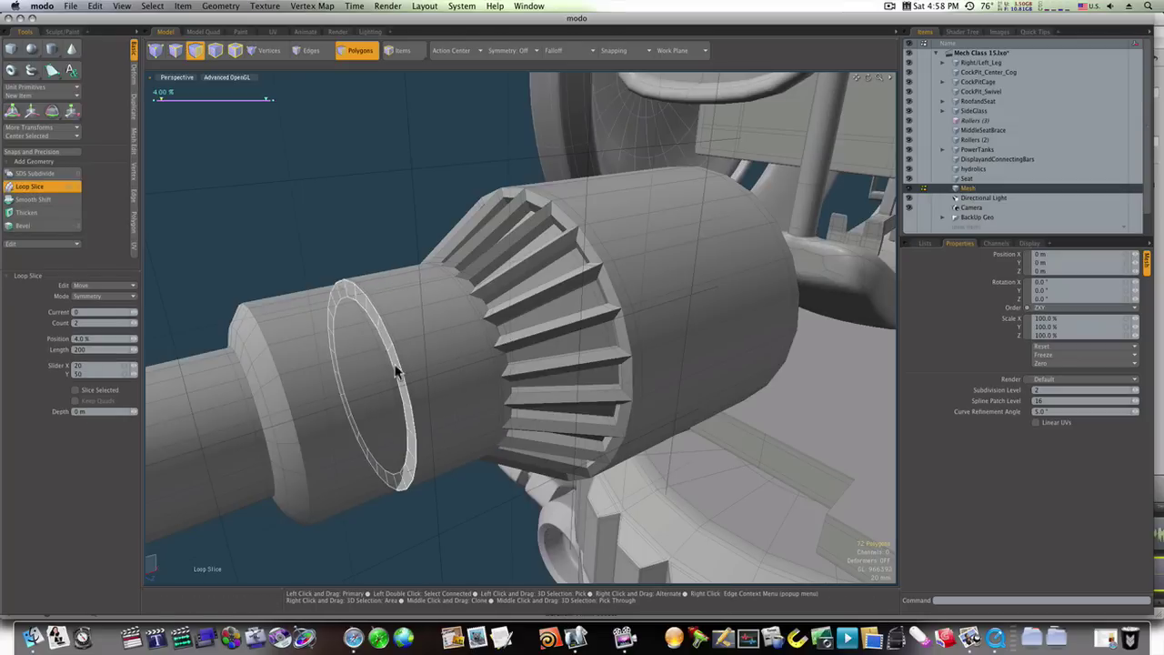
pyautogui.keyDown('alt'); pyautogui.moveTo(395, 368); pyautogui.dragTo(392, 367); pyautogui.keyUp('alt')
pyautogui.press('space')
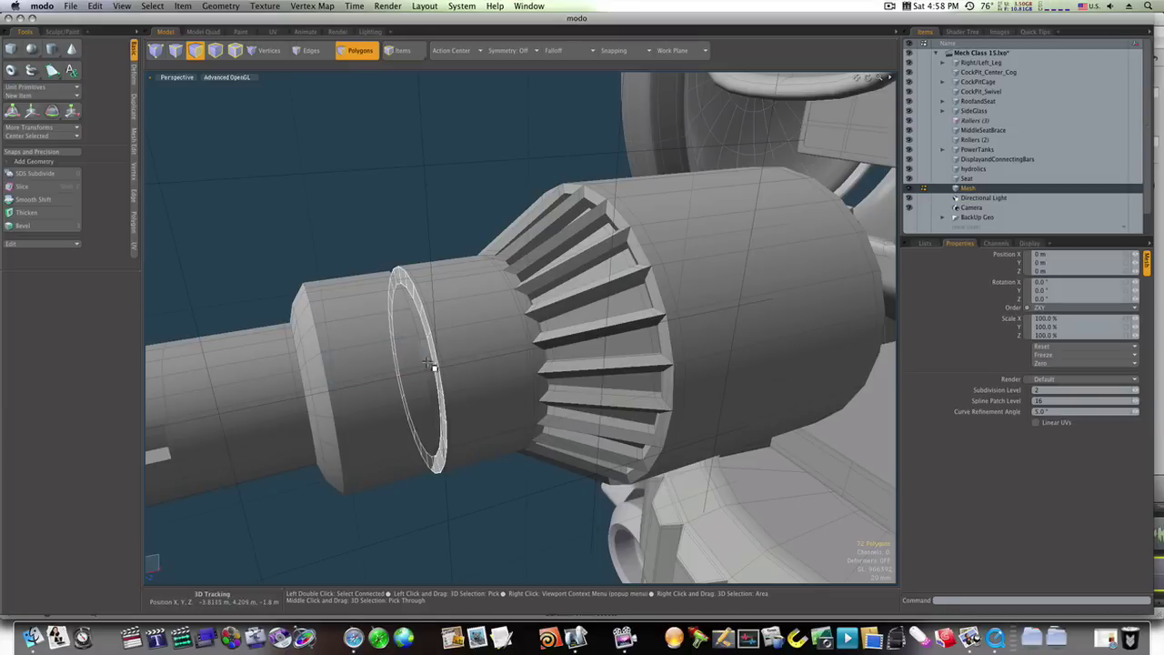
# Step: Loop-slice the collar groove's floor with two symmetrical cuts at 10% and its front wall with two at 17%
pyautogui.click(429, 361)
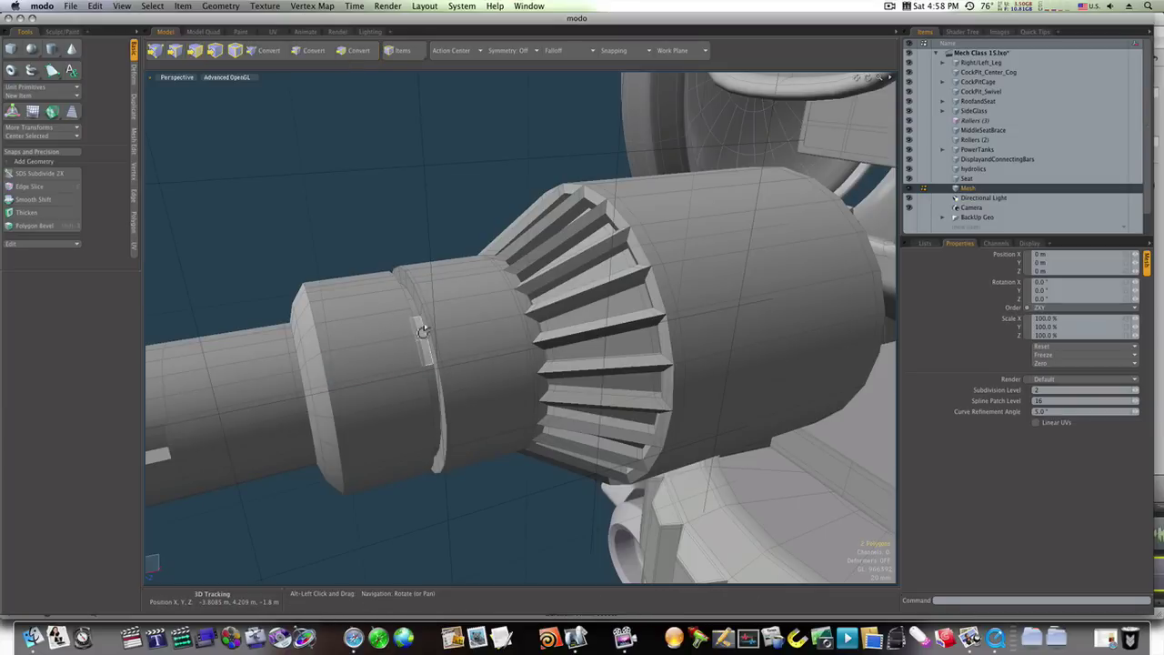
pyautogui.hotkey('alt', 'c')
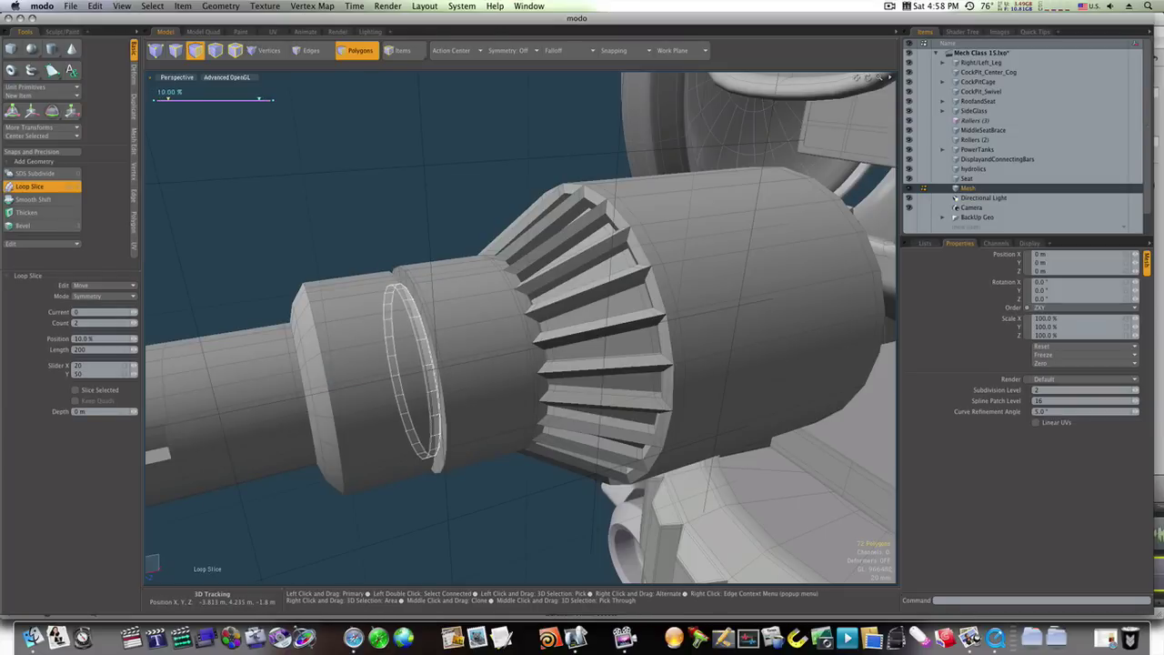
pyautogui.keyDown('alt'); pyautogui.moveTo(428, 351); pyautogui.dragTo(353, 347); pyautogui.keyUp('alt')
pyautogui.press('space')
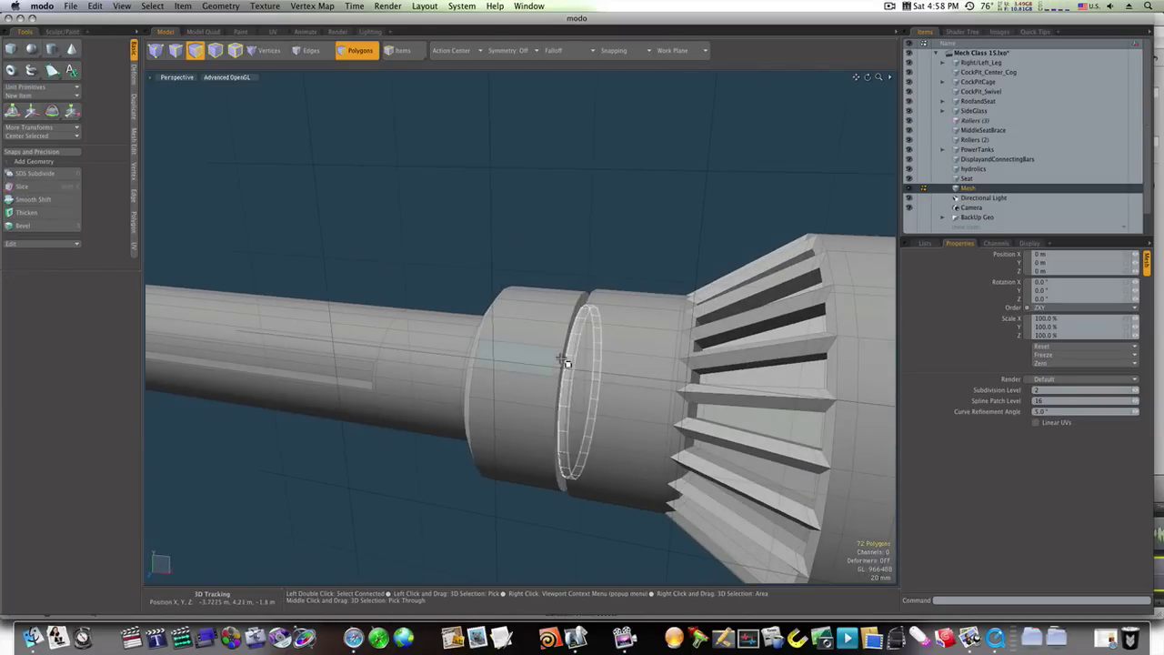
pyautogui.hotkey('alt', 'c')
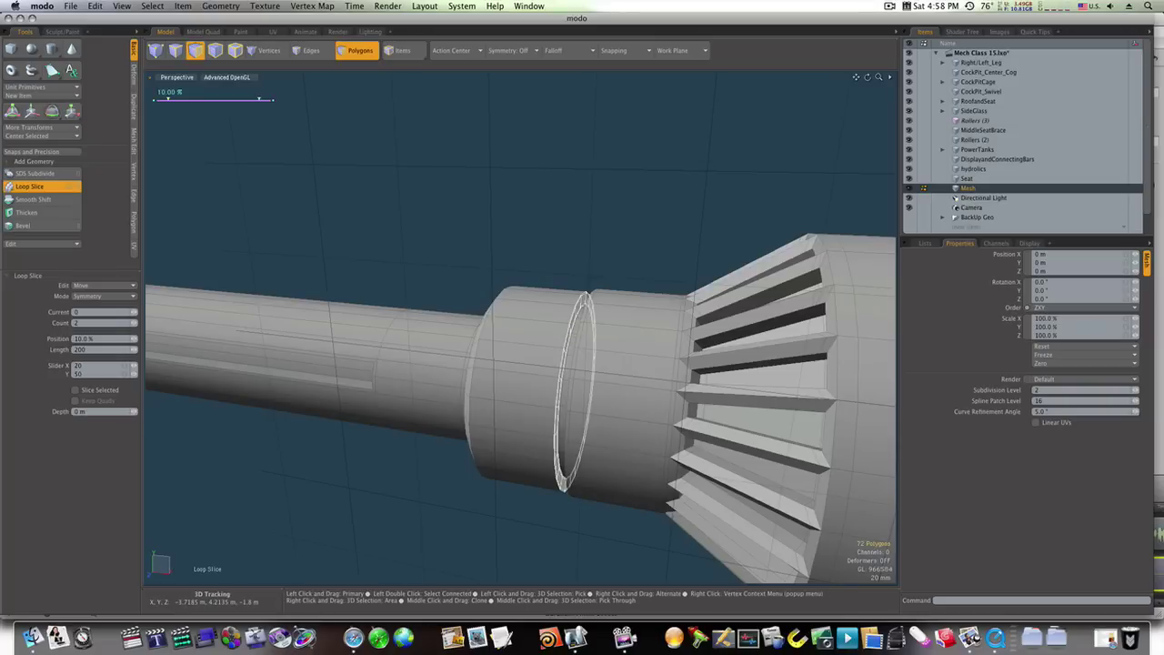
pyautogui.press('space')
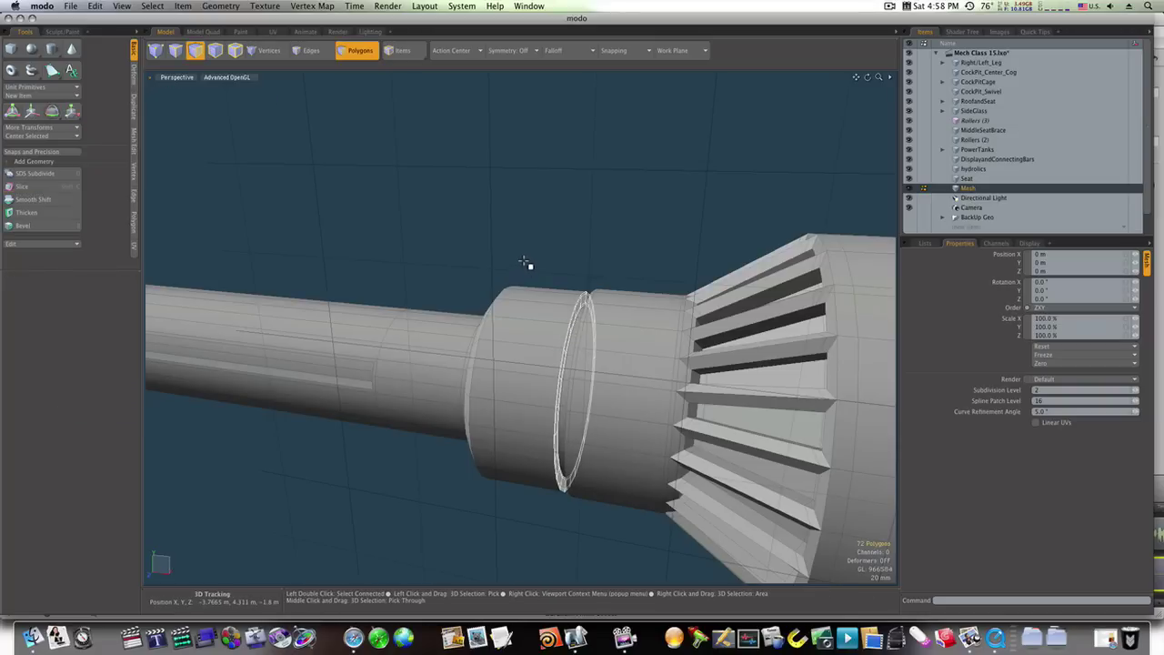
pyautogui.click(527, 262)
# Step: Loop-slice the collar section in front of the groove with two symmetrical cuts
pyautogui.moveTo(515, 417); pyautogui.dragTo(525, 352)
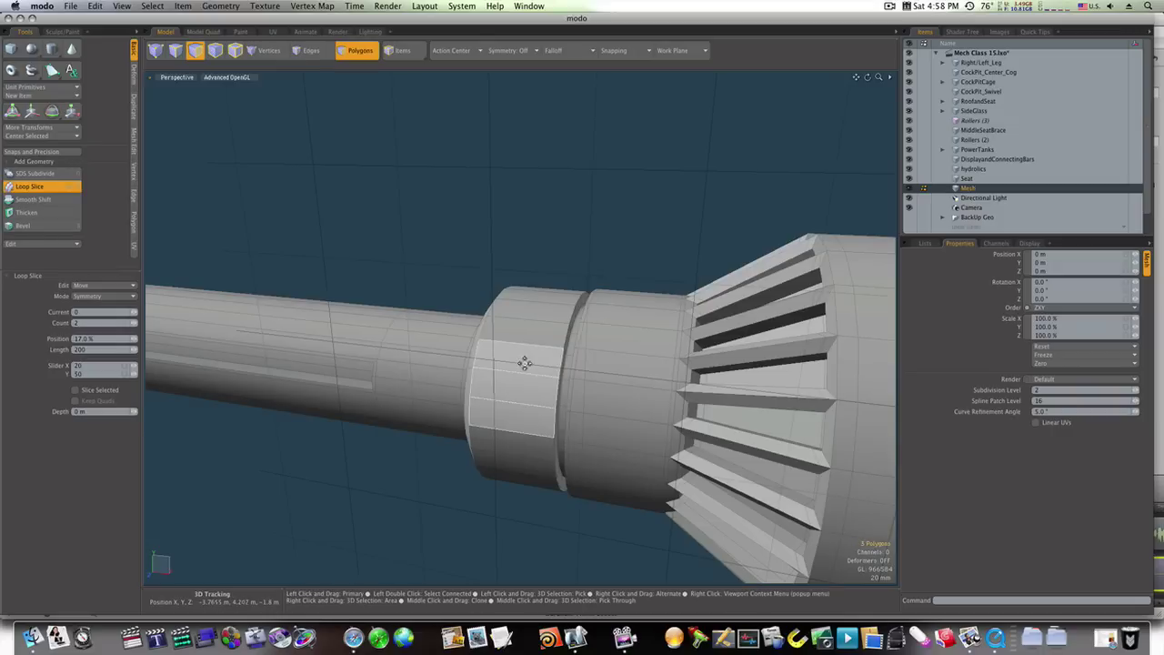
pyautogui.doubleClick(524, 360)
pyautogui.keyDown('alt'); pyautogui.moveTo(518, 361); pyautogui.dragTo(390, 427); pyautogui.keyUp('alt')
# Step: Loop-slice the collar's front chamfer with two symmetrical cuts at 8%, and preview the gun with subdivision smoothing
pyautogui.click(390, 414)
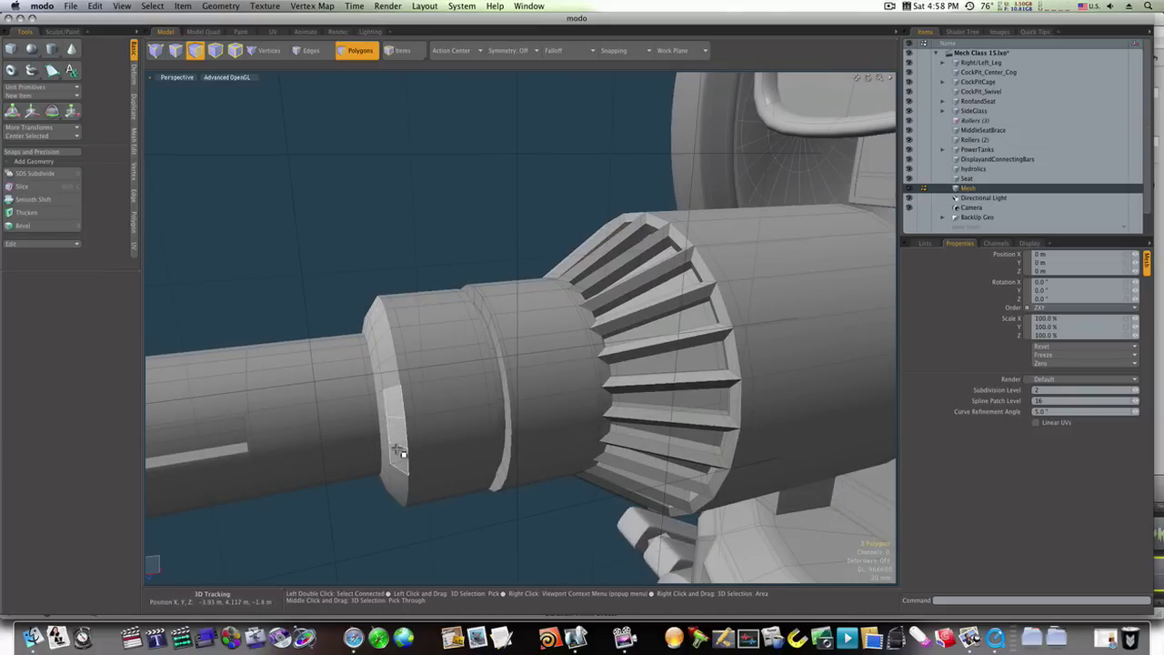
pyautogui.hotkey('alt', 'c')
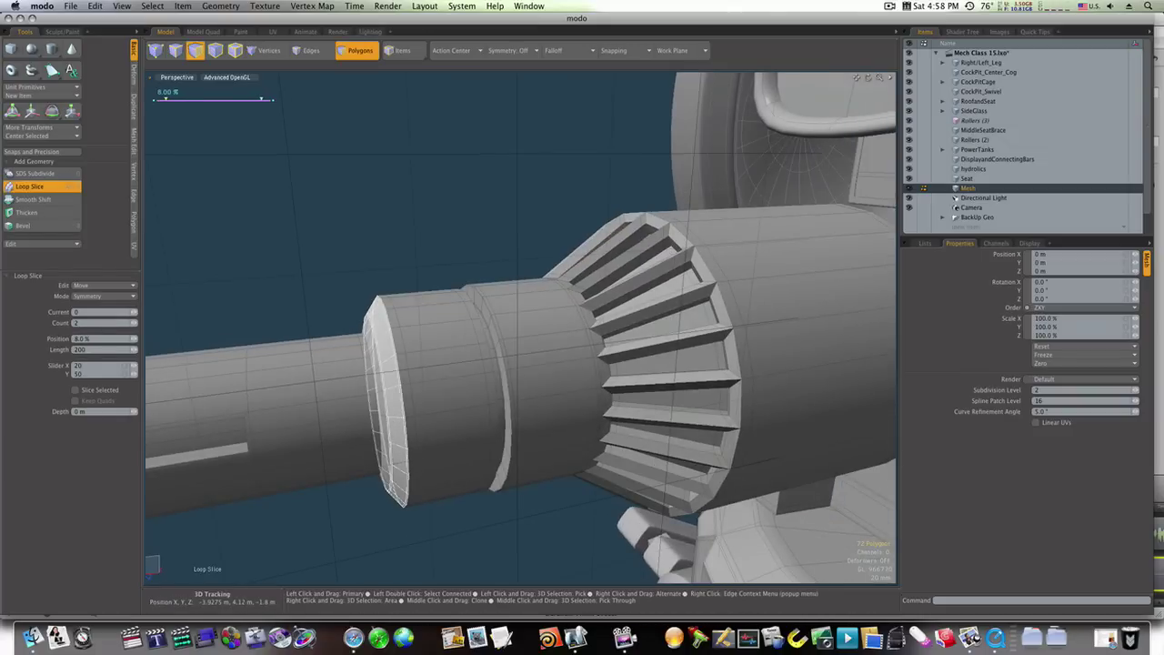
pyautogui.press('space')
pyautogui.click(283, 217)
pyautogui.keyDown('ctrl'); pyautogui.keyDown('alt'); pyautogui.moveTo(405, 377); pyautogui.dragTo(354, 378); pyautogui.keyUp('alt'); pyautogui.keyUp('ctrl')
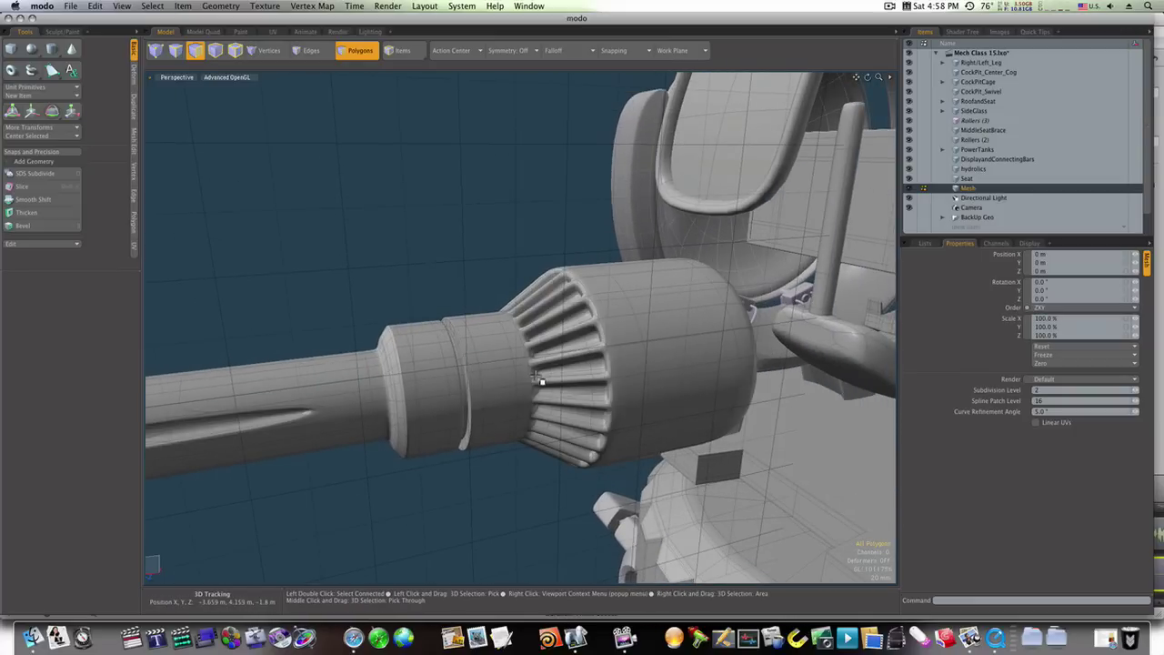
pyautogui.keyDown('ctrl'); pyautogui.keyDown('alt'); pyautogui.moveTo(537, 376); pyautogui.dragTo(462, 378); pyautogui.keyUp('alt'); pyautogui.keyUp('ctrl')
pyautogui.press('Tab')
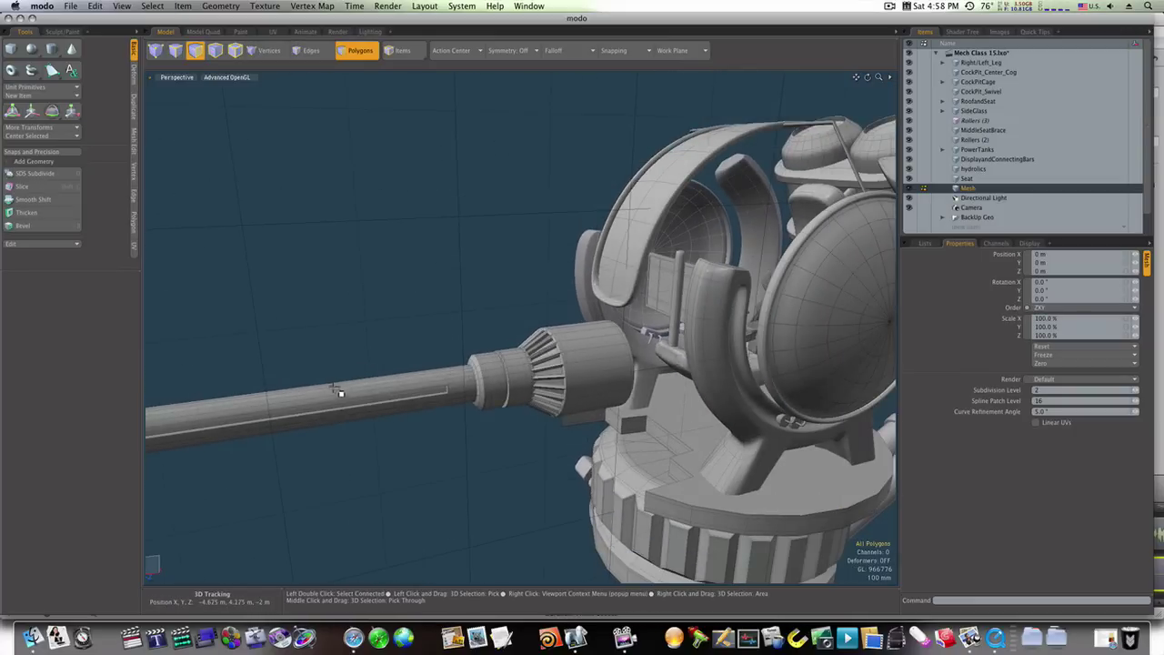
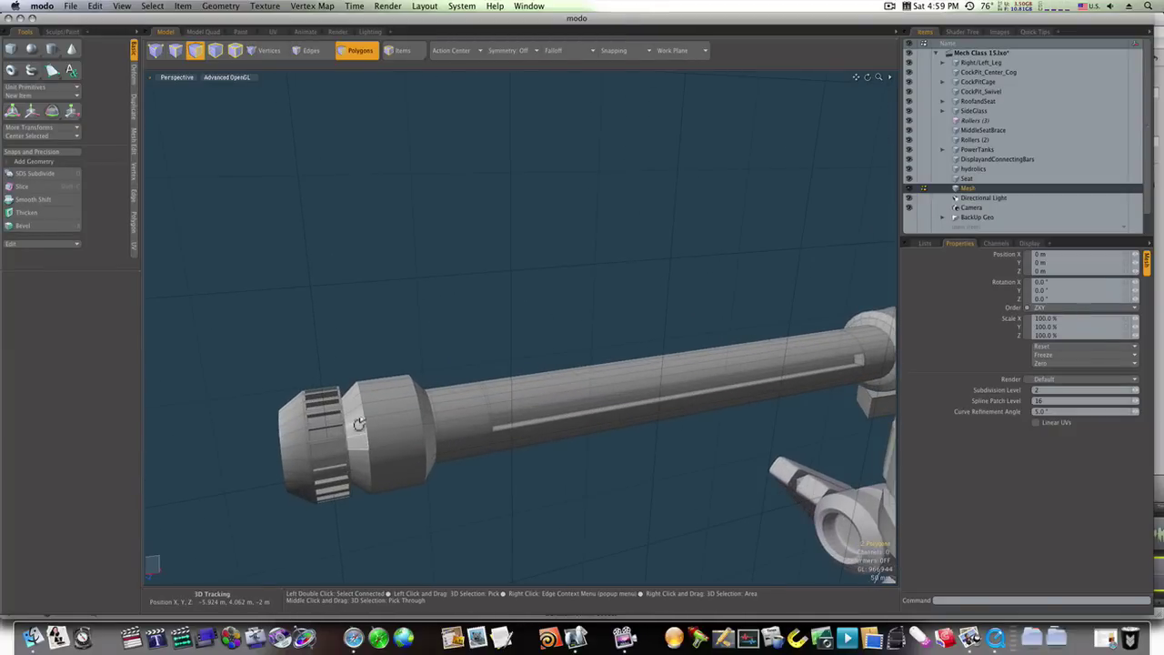
# Step: Loop-slice the chamfer in front of the muzzle's rear ring with two symmetrical cuts at 5% and the ring's outer wall at 10%
pyautogui.hotkey('alt', 'c')
pyautogui.click(359, 426)
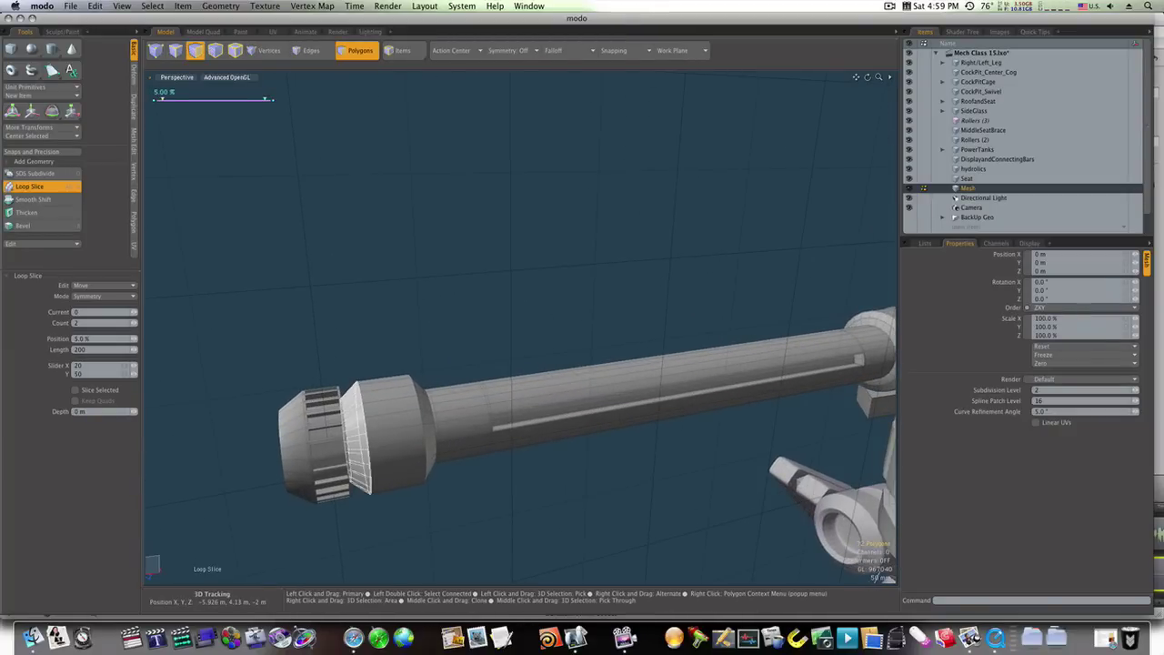
pyautogui.press('space')
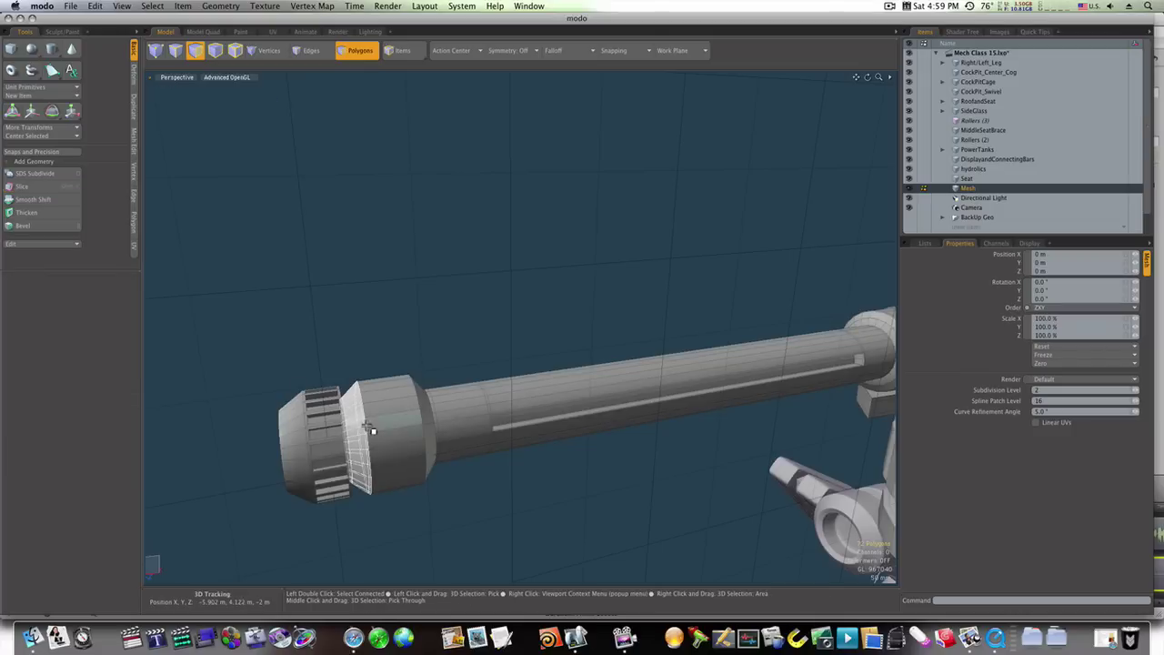
pyautogui.click(390, 433)
pyautogui.hotkey('alt', 'c')
pyautogui.click(385, 409)
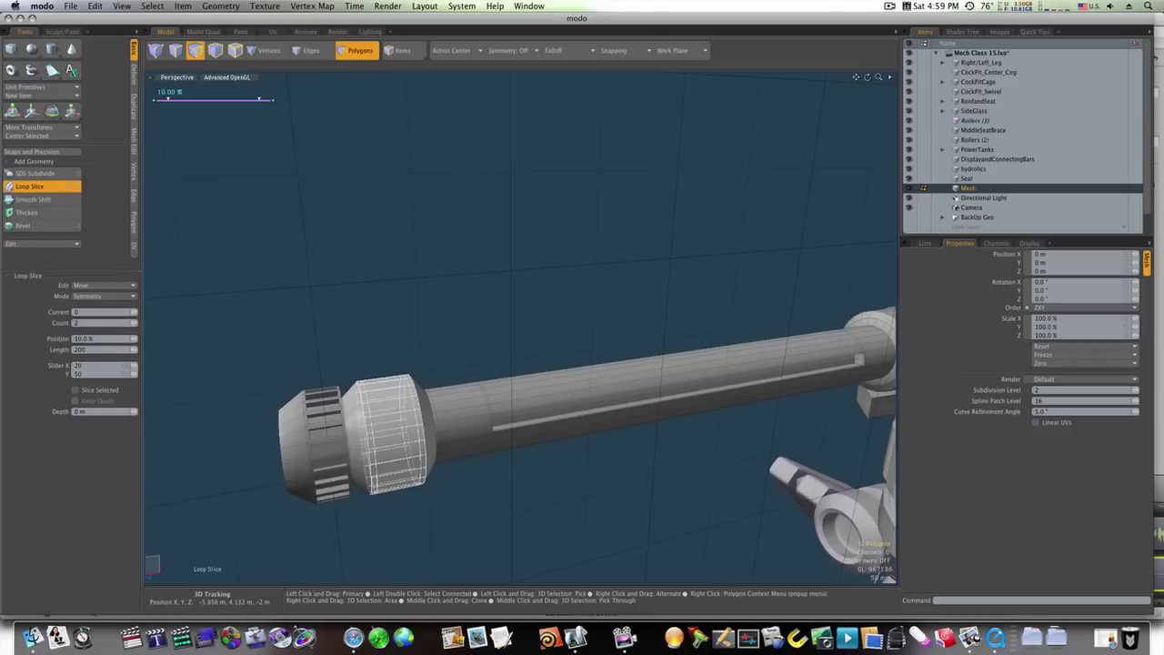
pyautogui.press('space')
# Step: Loop-slice the muzzle ring's rear chamfer, where it meets the barrel, with two symmetrical cuts at 10%
pyautogui.moveTo(415, 420)
pyautogui.keyDown('alt'); pyautogui.mouseDown()
pyautogui.moveTo(400, 420)
pyautogui.moveTo(409, 408)
pyautogui.mouseUp(); pyautogui.keyUp('alt')
pyautogui.hotkey('alt', 'c')
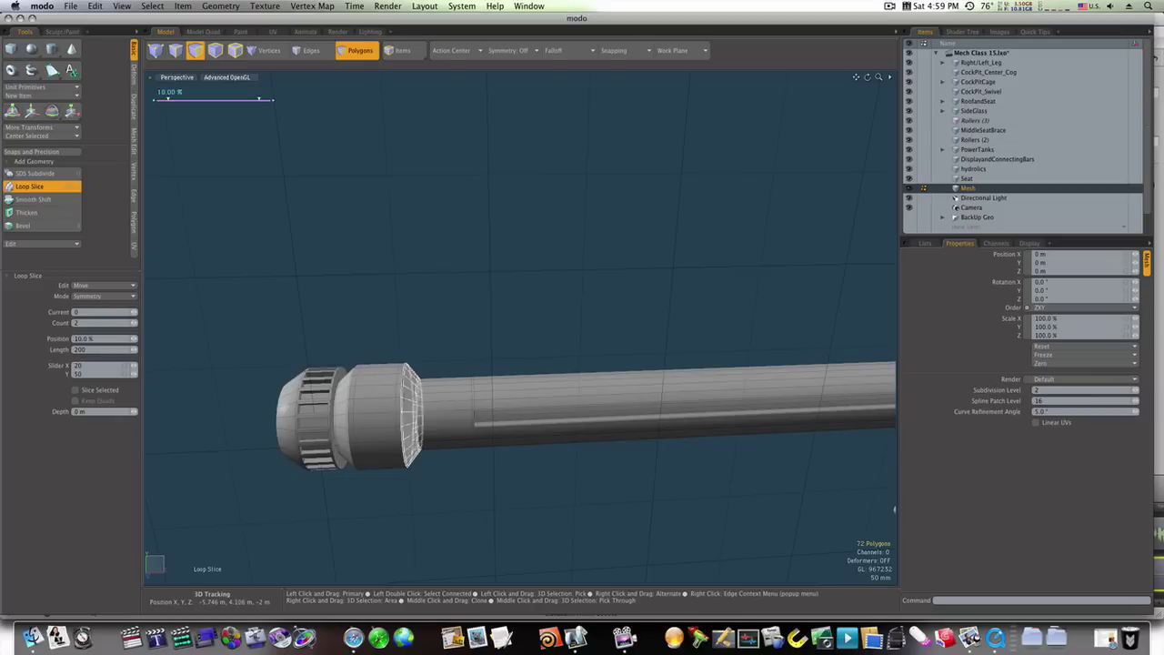
pyautogui.press('space')
# Step: Try to loop-slice the muzzle's ribbed band with two symmetrical cuts at 10%, and undo the slice
pyautogui.keyDown('alt'); pyautogui.moveTo(314, 429); pyautogui.dragTo(334, 451); pyautogui.keyUp('alt')
pyautogui.press('alt')
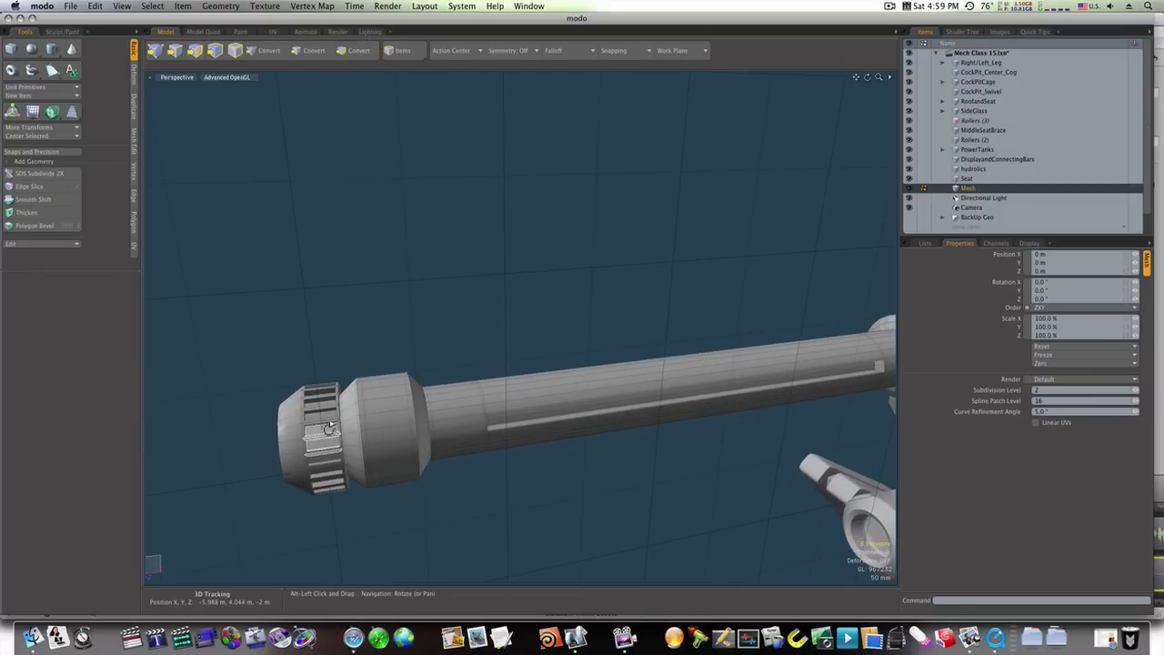
pyautogui.hotkey('alt', 'c')
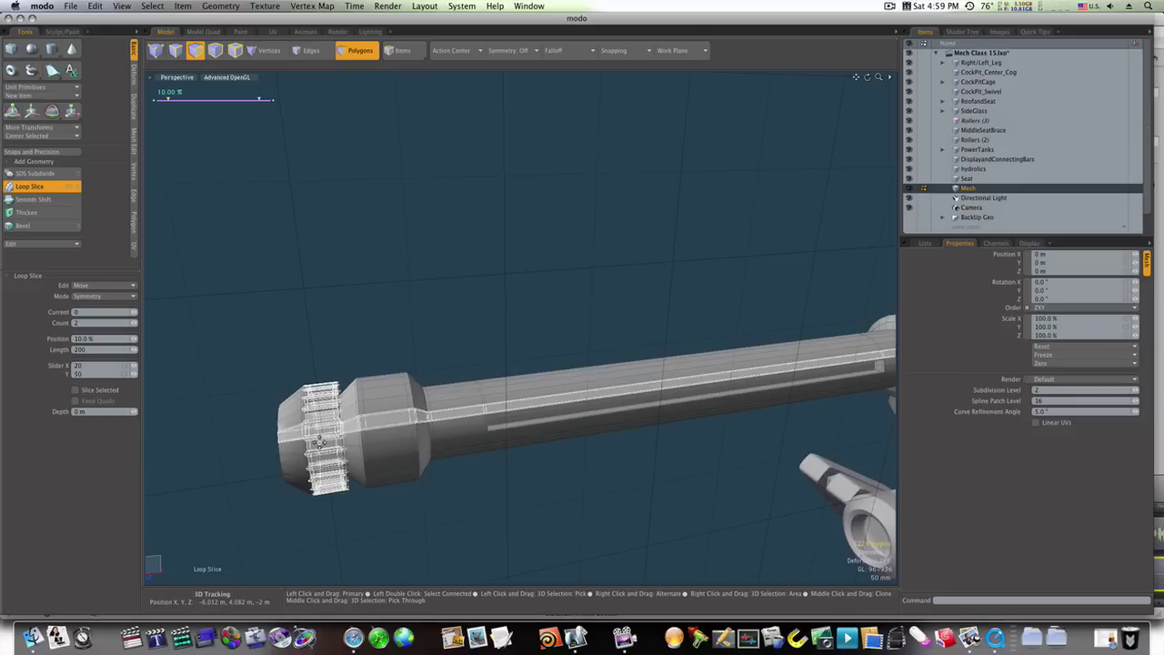
pyautogui.press('space')
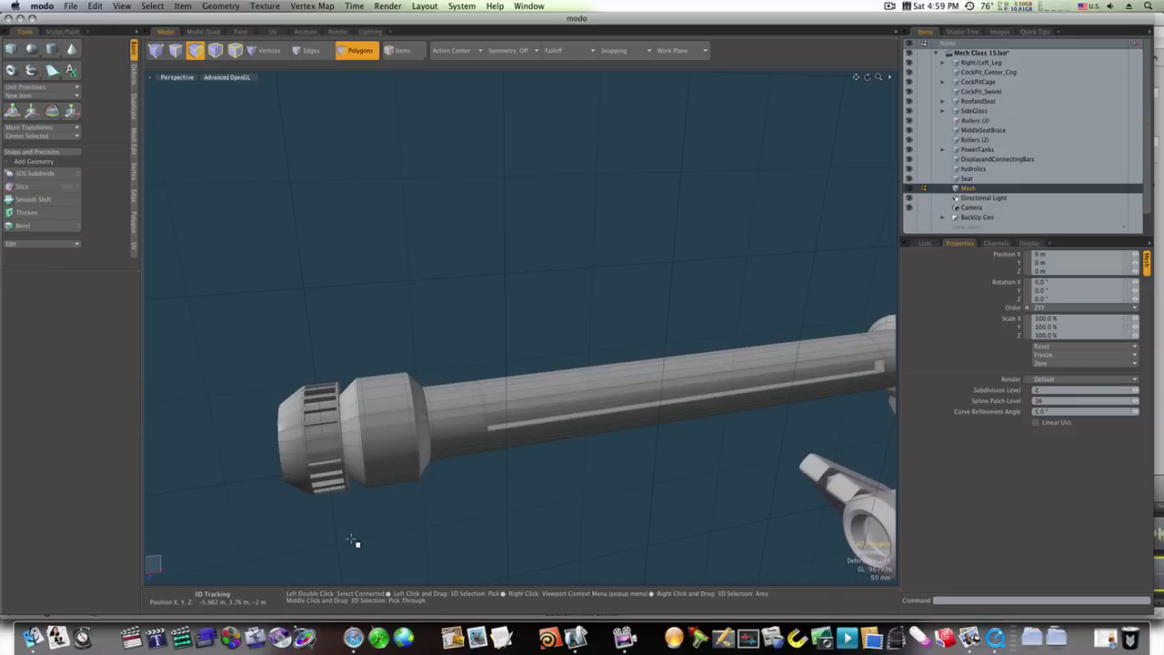
pyautogui.press('super+z')
pyautogui.press('super+z')
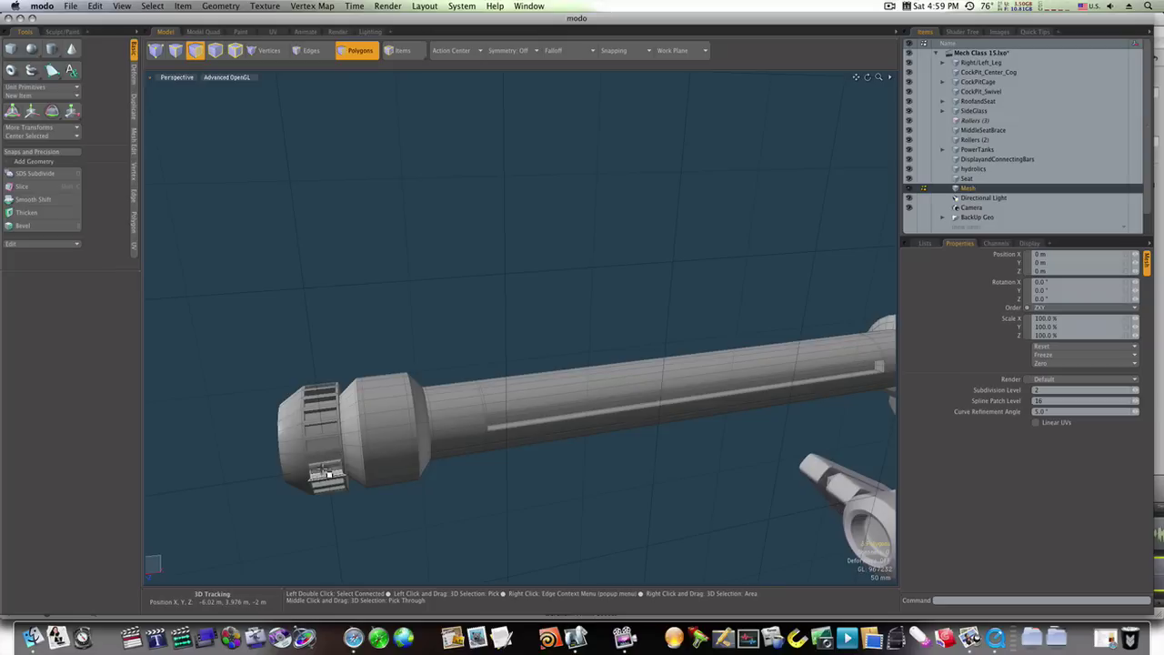
# Step: Loop-slice the muzzle's ribbed slots and its front taper, each with two symmetrical cuts at 10%
pyautogui.hotkey('alt', 'c')
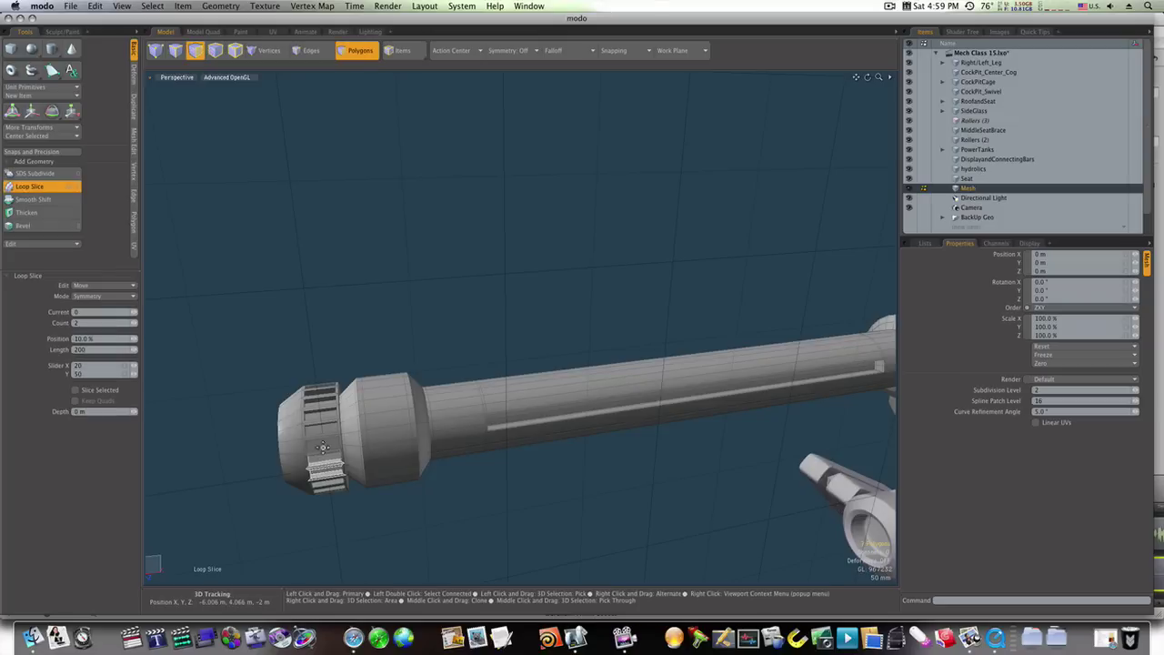
pyautogui.press('space')
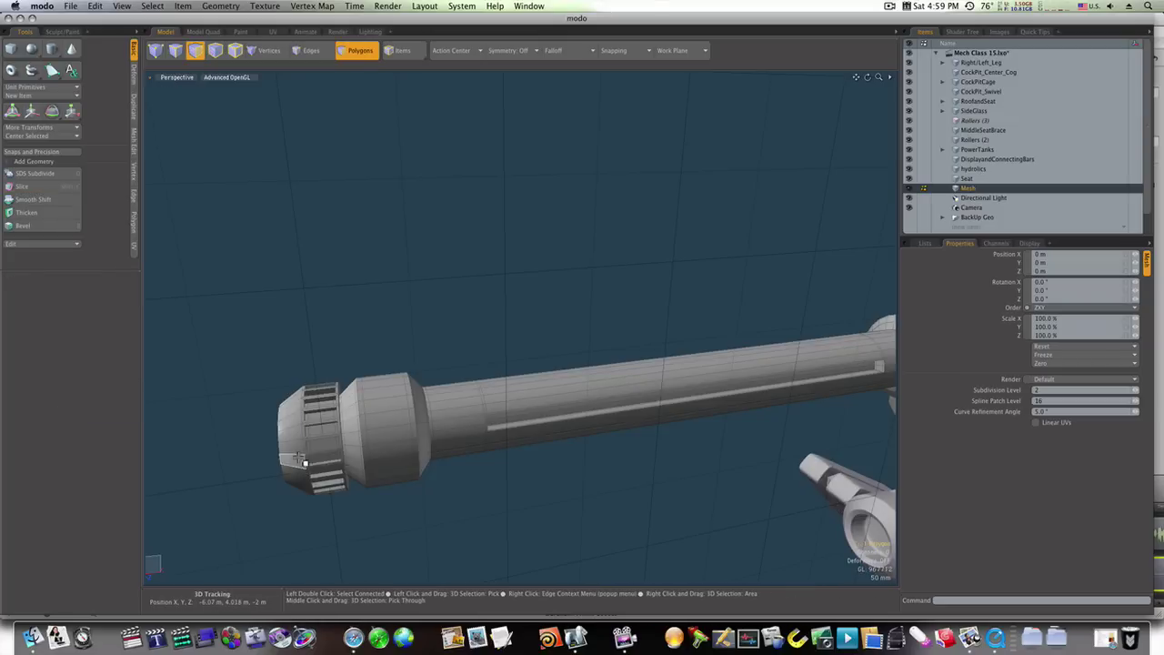
pyautogui.hotkey('alt', 'c')
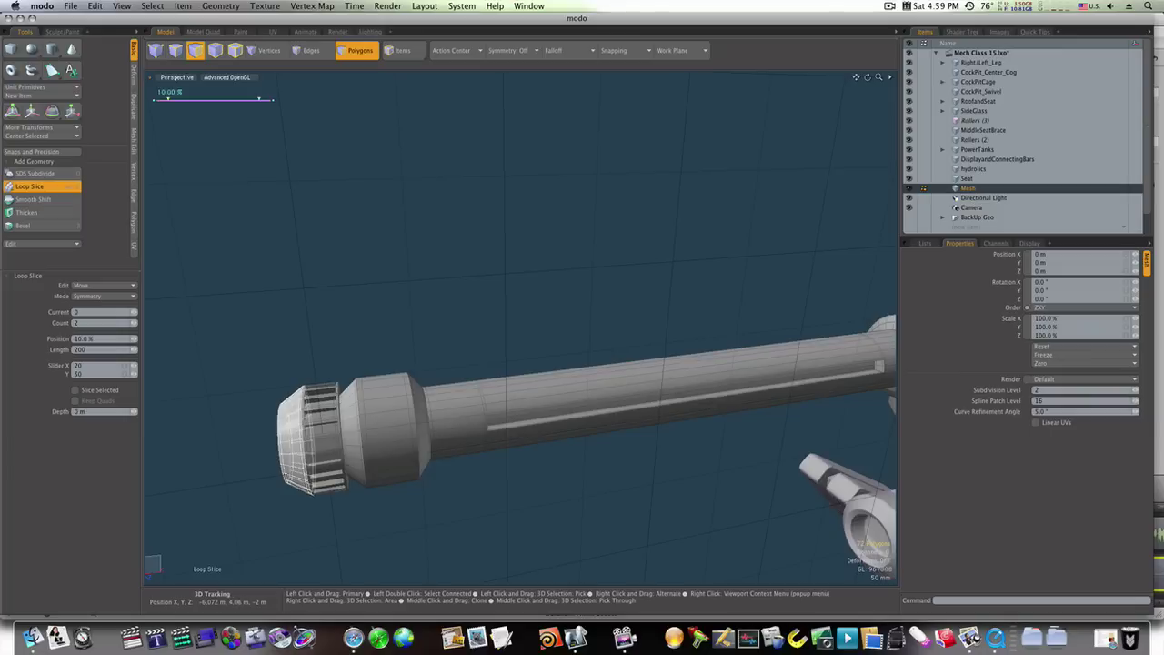
pyautogui.press('space')
# Step: Loop-slice the inner wall of the muzzle bore with two symmetrical cuts at 10% and clear the selection
pyautogui.keyDown('alt'); pyautogui.moveTo(296, 458); pyautogui.dragTo(363, 437); pyautogui.keyUp('alt')
pyautogui.click(347, 446)
pyautogui.doubleClick(348, 466)
pyautogui.hotkey('alt', 'c')
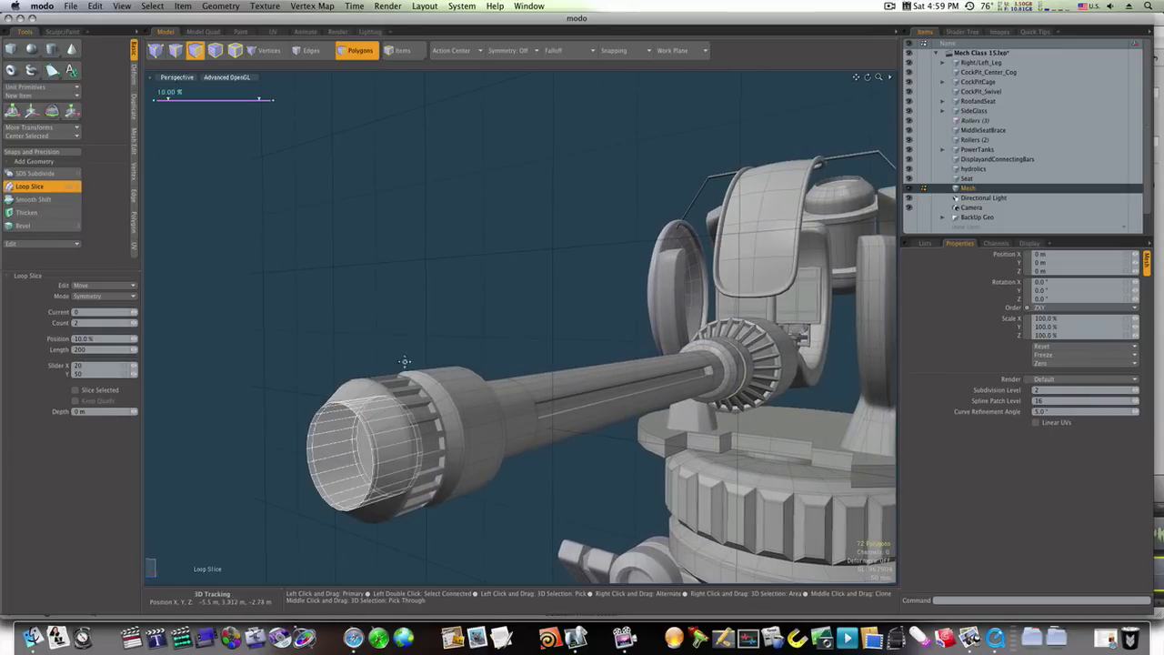
pyautogui.click(432, 287)
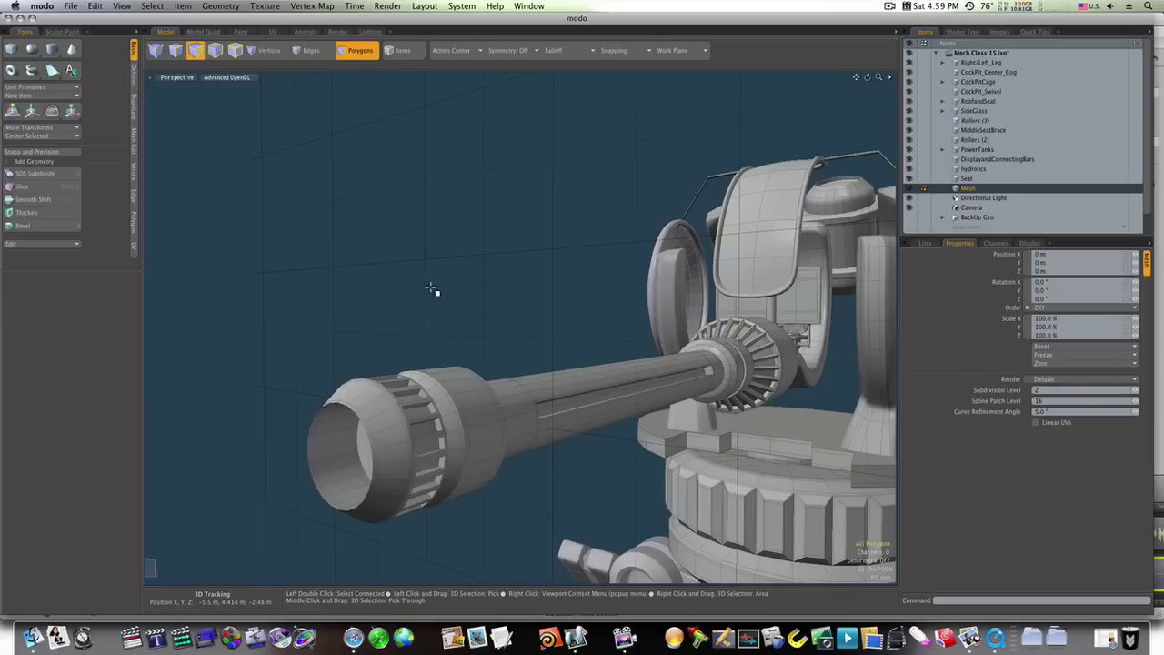
# Step: Loop-slice the long recessed panel on the side of the barrel with symmetrical cuts
pyautogui.keyDown('alt'); pyautogui.moveTo(600, 375); pyautogui.dragTo(609, 432); pyautogui.keyUp('alt')
pyautogui.scroll(5, 610, 432)
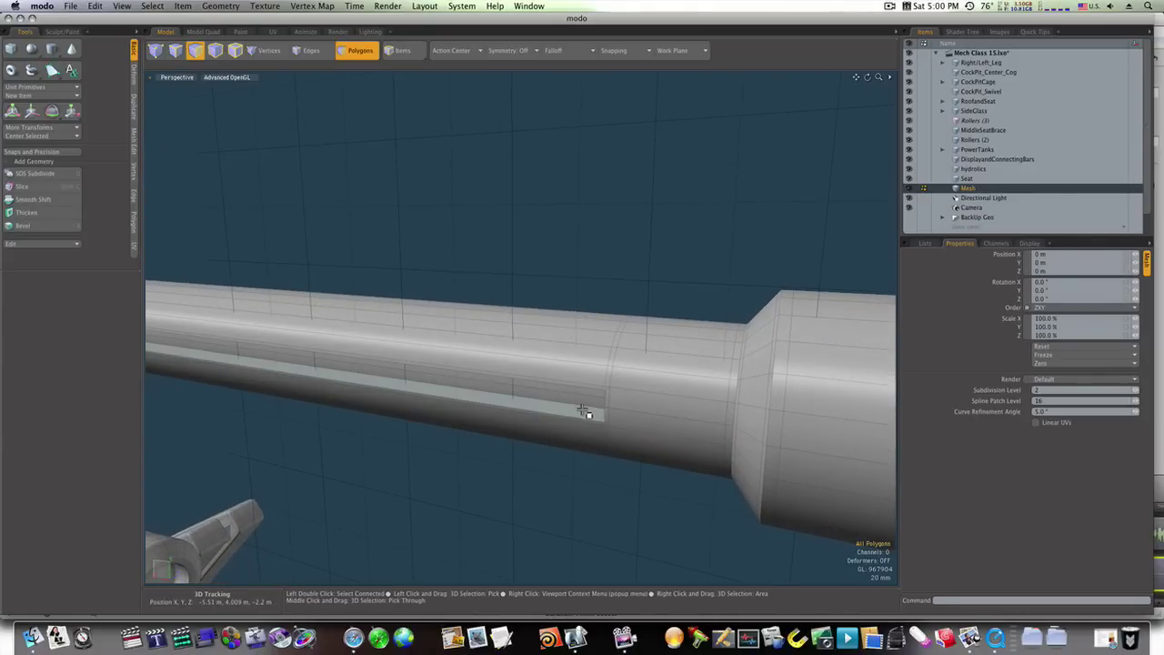
pyautogui.click(584, 412)
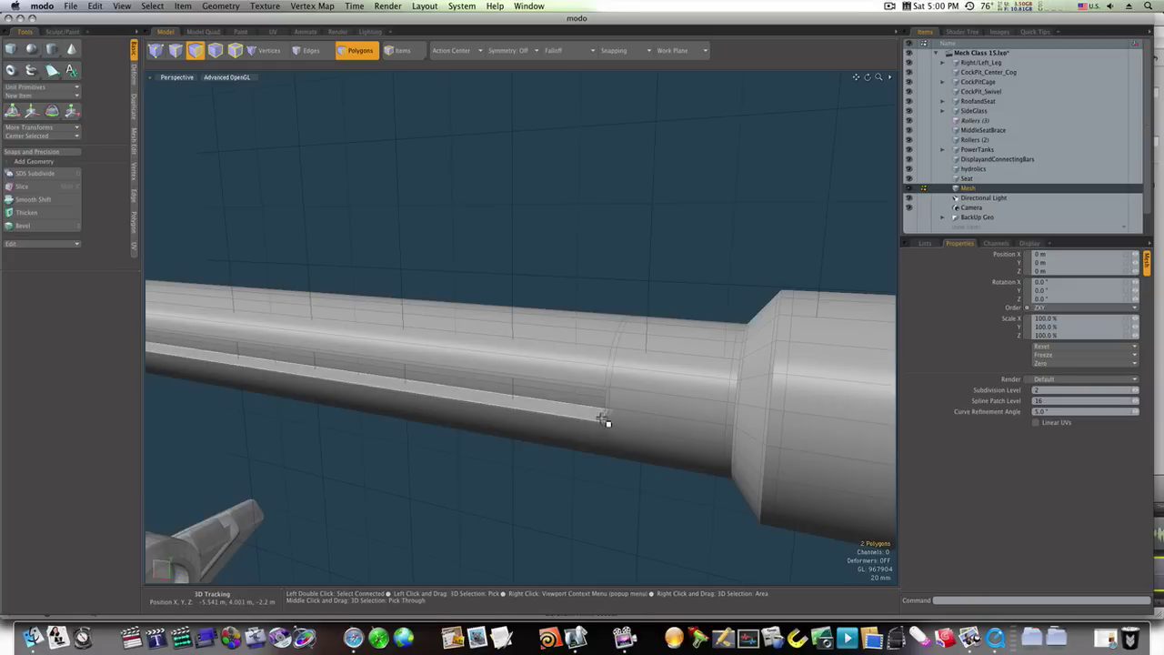
pyautogui.hotkey('alt', 'c')
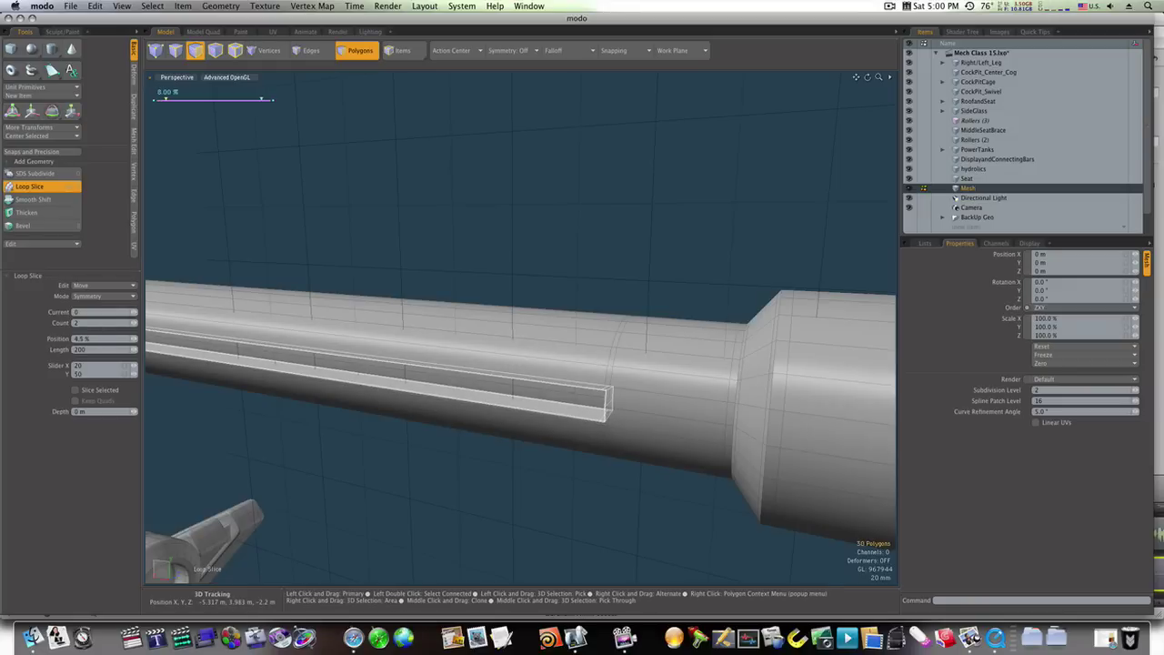
pyautogui.click(440, 474)
pyautogui.keyDown('alt'); pyautogui.moveTo(440, 474); pyautogui.dragTo(277, 480); pyautogui.keyUp('alt')
pyautogui.keyDown('ctrl'); pyautogui.keyDown('alt'); pyautogui.moveTo(397, 478); pyautogui.dragTo(790, 355); pyautogui.keyUp('alt'); pyautogui.keyUp('ctrl')
pyautogui.keyDown('ctrl'); pyautogui.keyDown('alt'); pyautogui.moveTo(638, 346); pyautogui.dragTo(431, 349); pyautogui.keyUp('alt'); pyautogui.keyUp('ctrl')
pyautogui.press('space')
# Step: Select all mech mesh items from Mesh up to Right/Left_Leg for polygon editing
pyautogui.keyDown('alt'); pyautogui.moveTo(607, 343); pyautogui.dragTo(678, 361); pyautogui.keyUp('alt')
pyautogui.keyDown('ctrl'); pyautogui.keyDown('alt'); pyautogui.moveTo(529, 303); pyautogui.dragTo(761, 286); pyautogui.keyUp('alt'); pyautogui.keyUp('ctrl')
pyautogui.keyDown('ctrl'); pyautogui.keyDown('alt'); pyautogui.moveTo(673, 291); pyautogui.dragTo(273, 290); pyautogui.keyUp('alt'); pyautogui.keyUp('ctrl')
pyautogui.press('2')
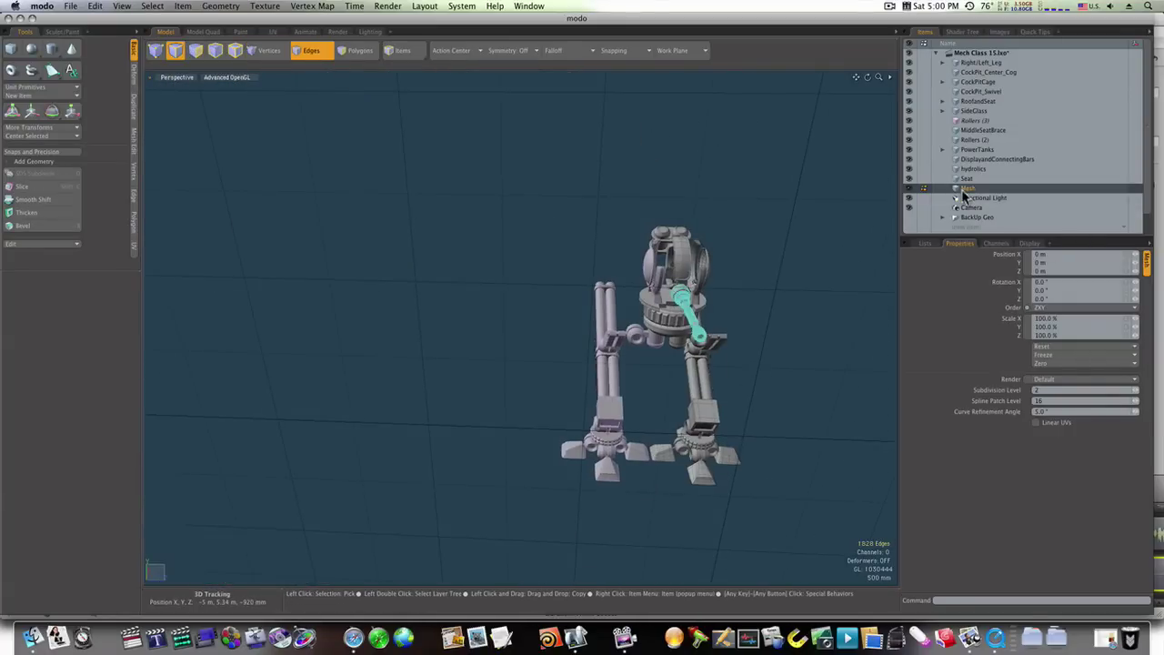
pyautogui.keyDown('shift'); pyautogui.click(978, 61); pyautogui.keyUp('shift')
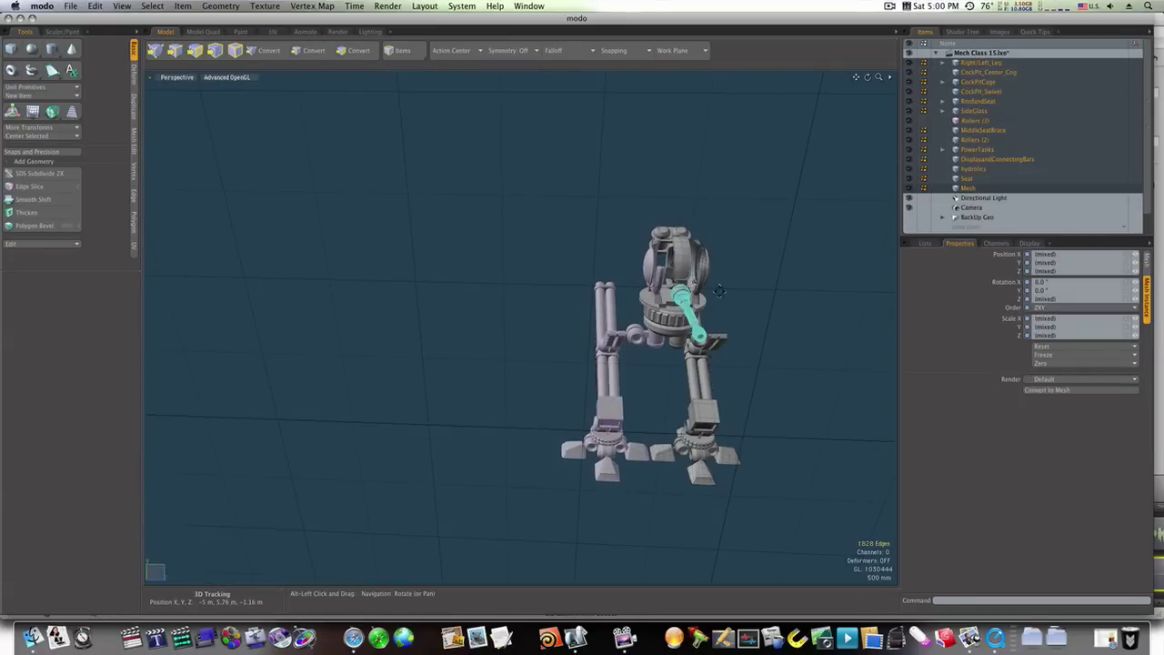
pyautogui.keyDown('alt'); pyautogui.keyDown('shift'); pyautogui.moveTo(719, 286); pyautogui.dragTo(632, 303); pyautogui.keyUp('shift'); pyautogui.keyUp('alt')
pyautogui.press('3')
# Step: Extrude the round pin face on the upper hooked bracket about 652 mm along negative Z into a rod
pyautogui.keyDown('ctrl'); pyautogui.keyDown('alt'); pyautogui.moveTo(701, 283); pyautogui.dragTo(889, 291); pyautogui.keyUp('alt'); pyautogui.keyUp('ctrl')
pyautogui.keyDown('alt'); pyautogui.moveTo(777, 332); pyautogui.dragTo(832, 320); pyautogui.keyUp('alt')
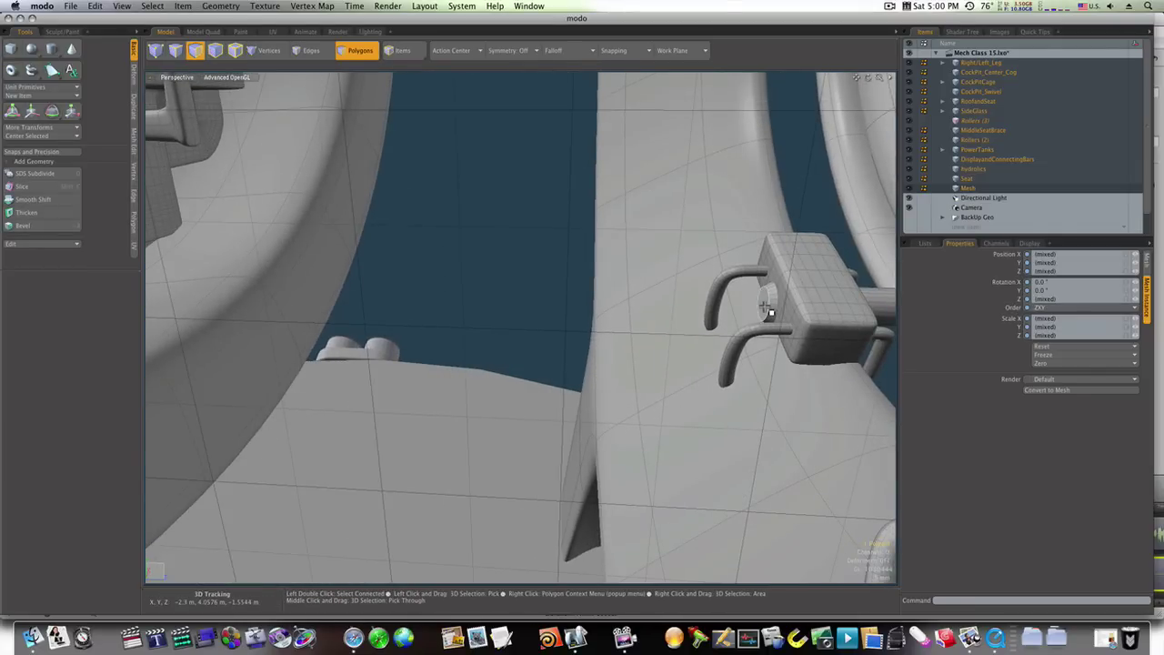
pyautogui.hotkey('shift', 'x')
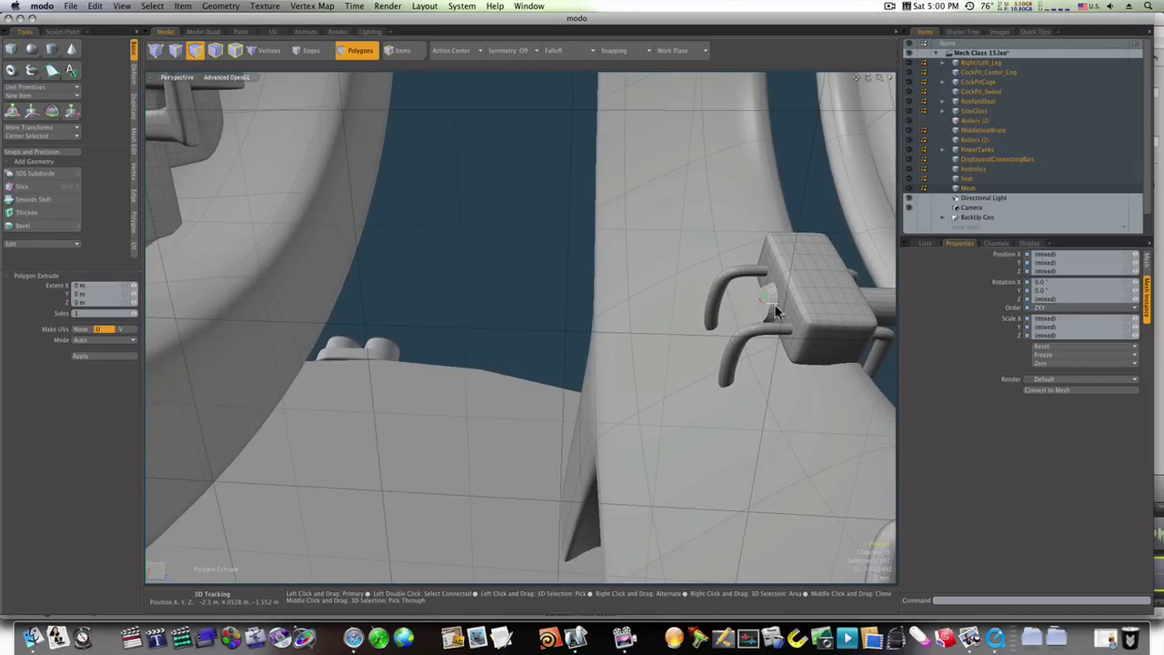
pyautogui.moveTo(738, 296); pyautogui.dragTo(515, 294)
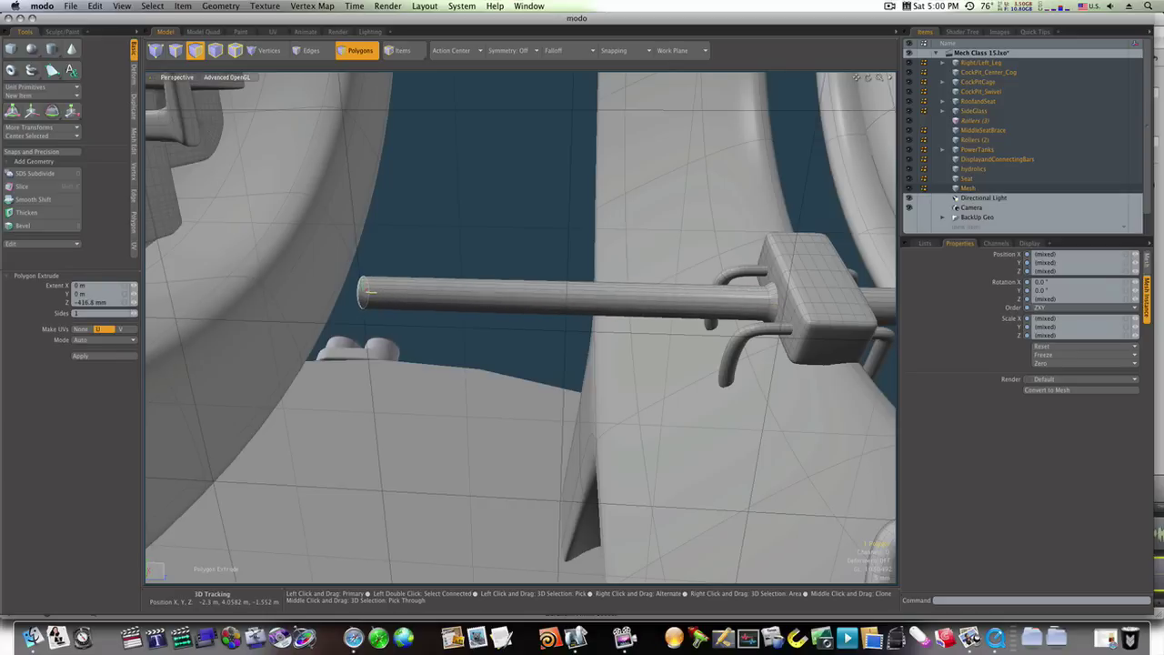
pyautogui.moveTo(367, 291); pyautogui.dragTo(210, 287)
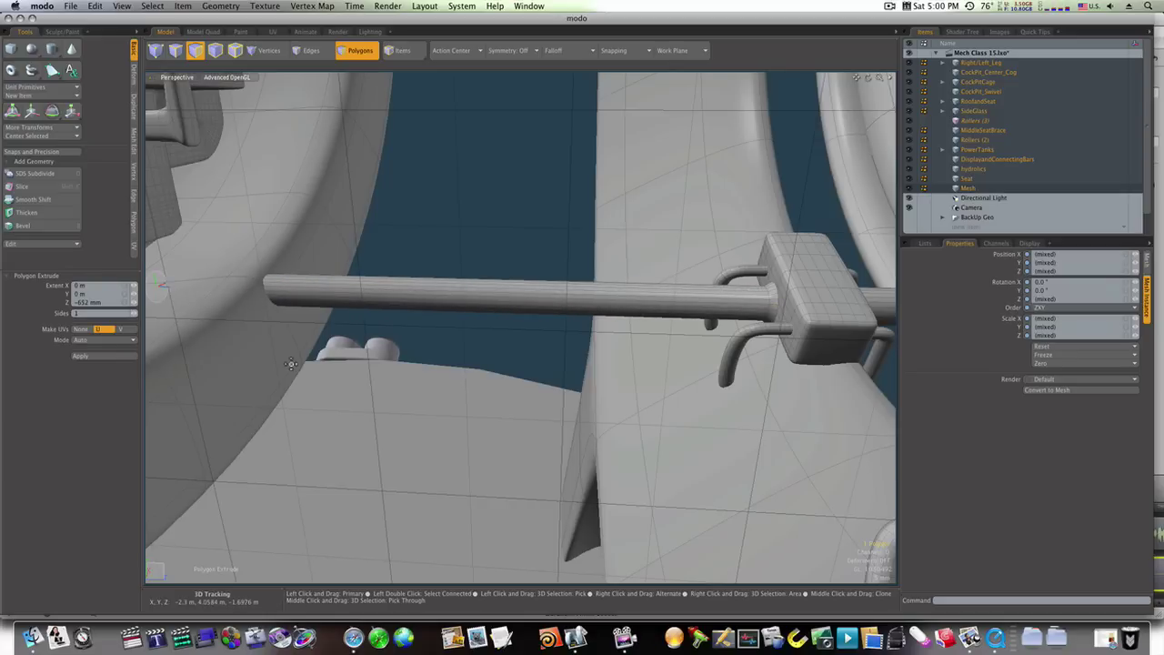
pyautogui.press('q')
# Step: Extrude the round pin face on the lower hooked bracket into a matching long rod
pyautogui.keyDown('ctrl'); pyautogui.keyDown('alt'); pyautogui.moveTo(559, 429); pyautogui.dragTo(475, 431); pyautogui.keyUp('alt'); pyautogui.keyUp('ctrl')
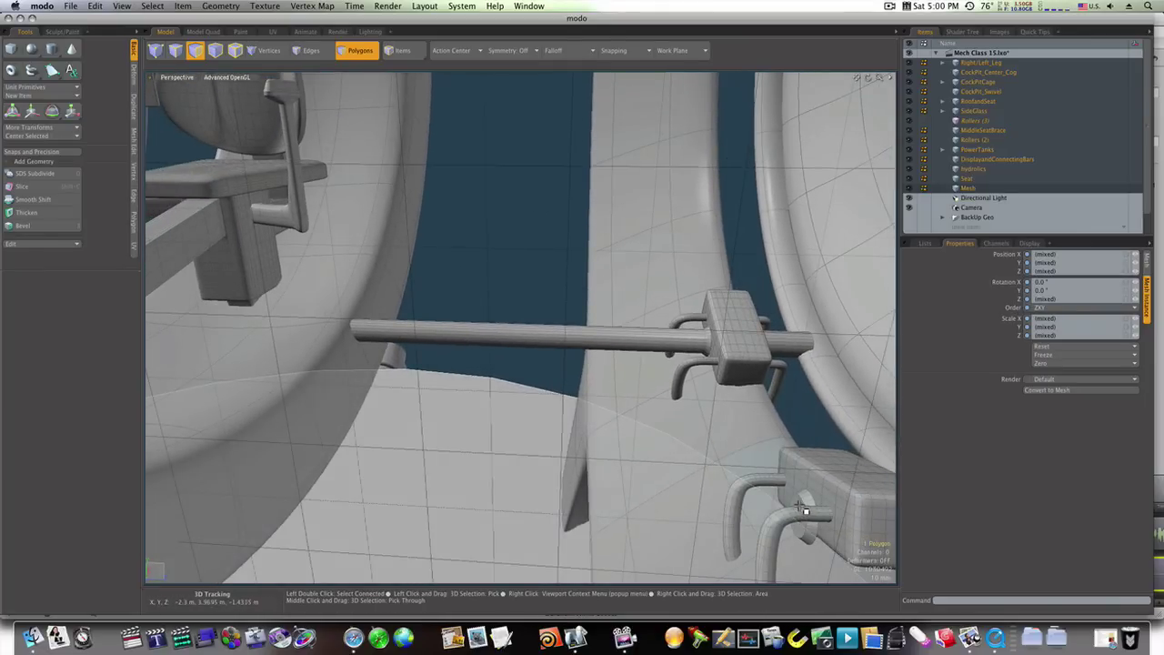
pyautogui.keyDown('alt'); pyautogui.moveTo(799, 507); pyautogui.dragTo(844, 506); pyautogui.keyUp('alt')
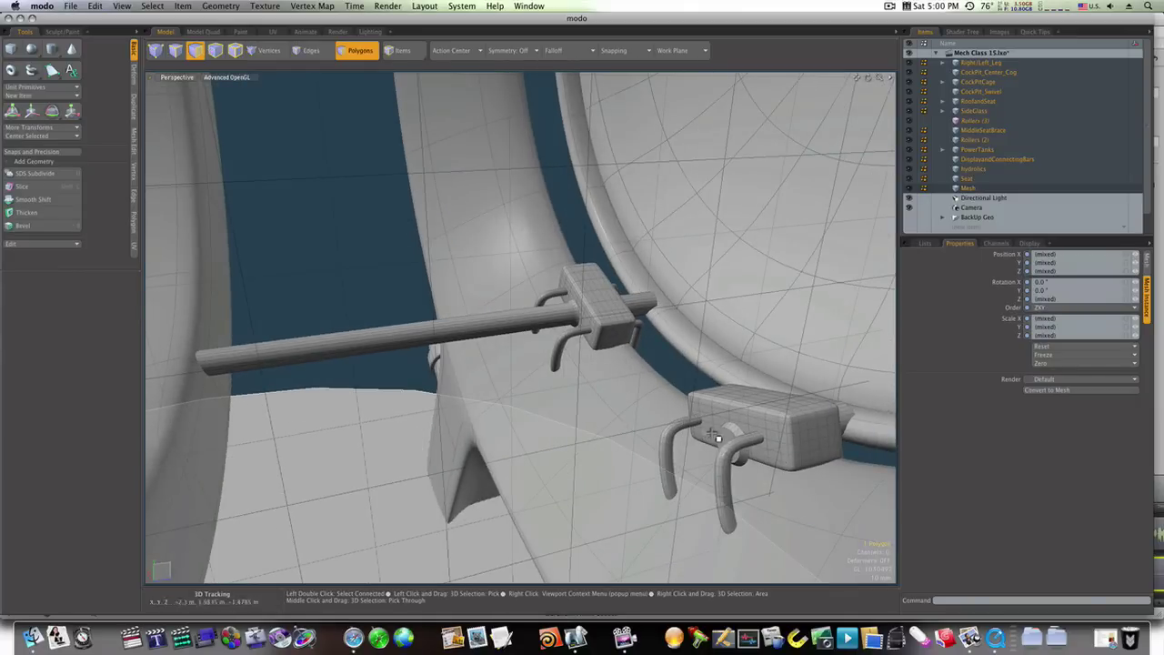
pyautogui.hotkey('shift', 'x')
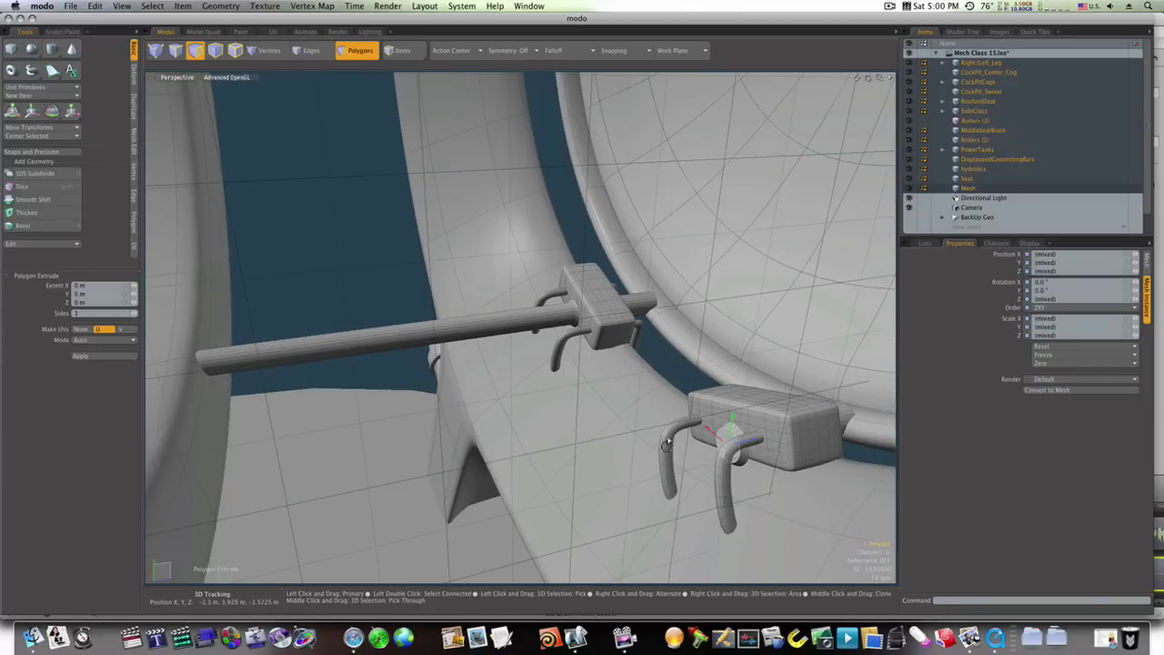
pyautogui.moveTo(751, 441); pyautogui.dragTo(155, 582)
pyautogui.keyDown('alt'); pyautogui.moveTo(408, 470); pyautogui.dragTo(512, 418); pyautogui.keyUp('alt')
pyautogui.press('space')
# Step: Cut the complete gun geometry out of the Mesh item and paste it into the MiddleSeatBrace item
pyautogui.keyDown('alt'); pyautogui.moveTo(681, 408); pyautogui.dragTo(543, 406); pyautogui.keyUp('alt')
pyautogui.keyDown('ctrl'); pyautogui.keyDown('alt'); pyautogui.moveTo(446, 454); pyautogui.dragTo(505, 453); pyautogui.keyUp('alt'); pyautogui.keyUp('ctrl')
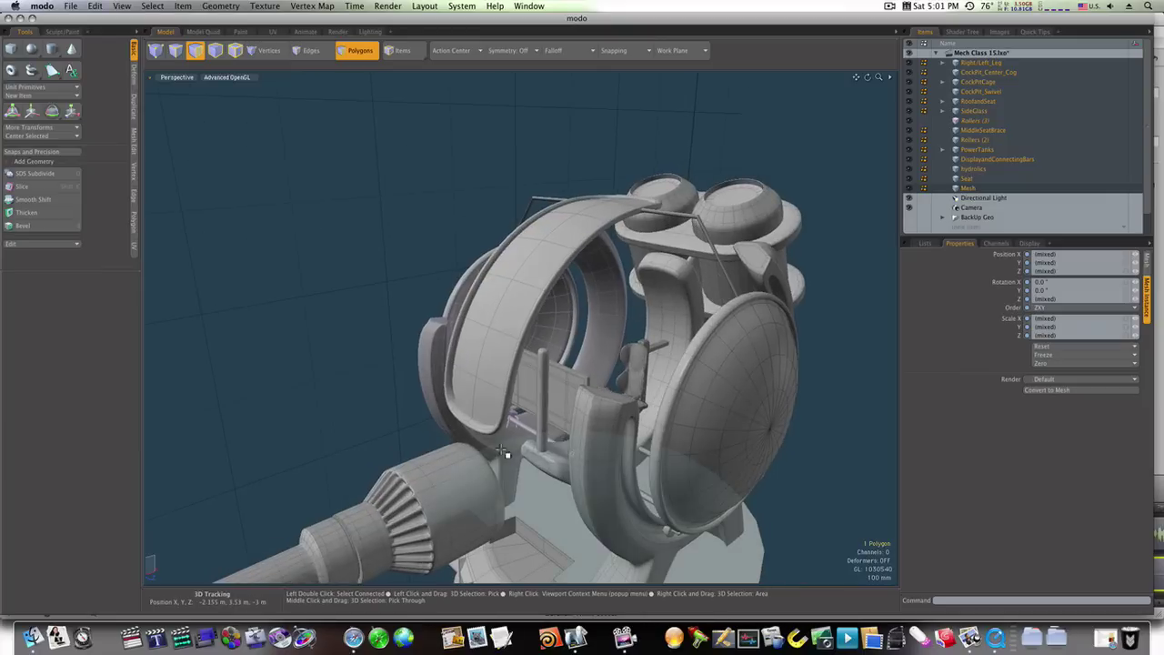
pyautogui.click(969, 188)
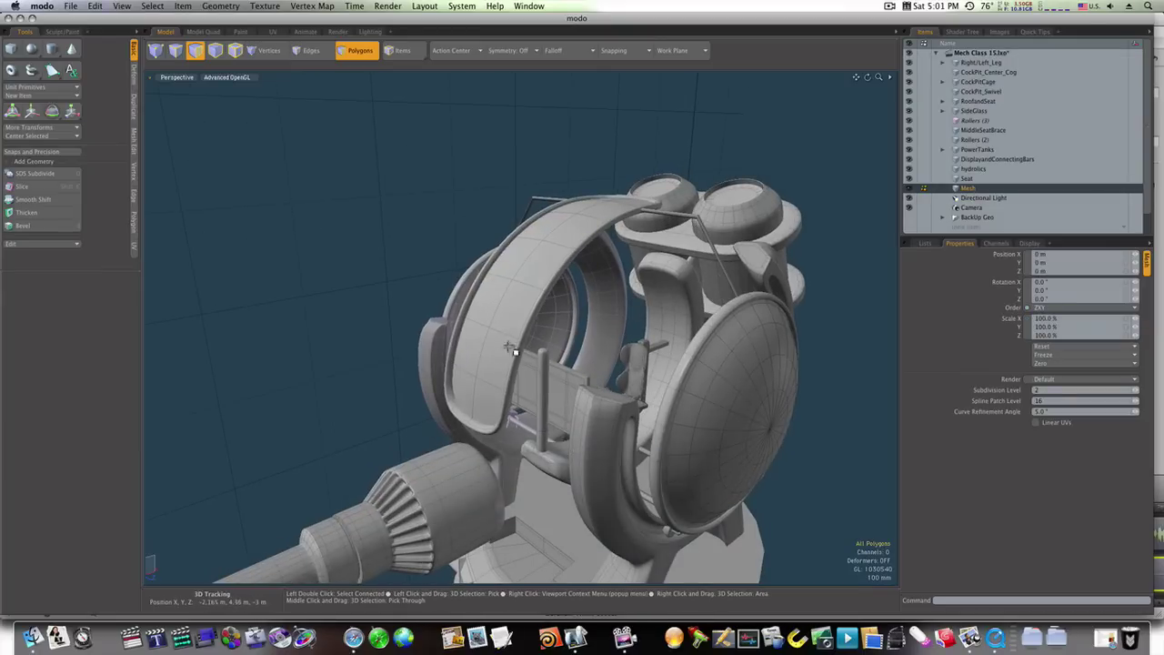
pyautogui.doubleClick(459, 495)
pyautogui.press('Delete')
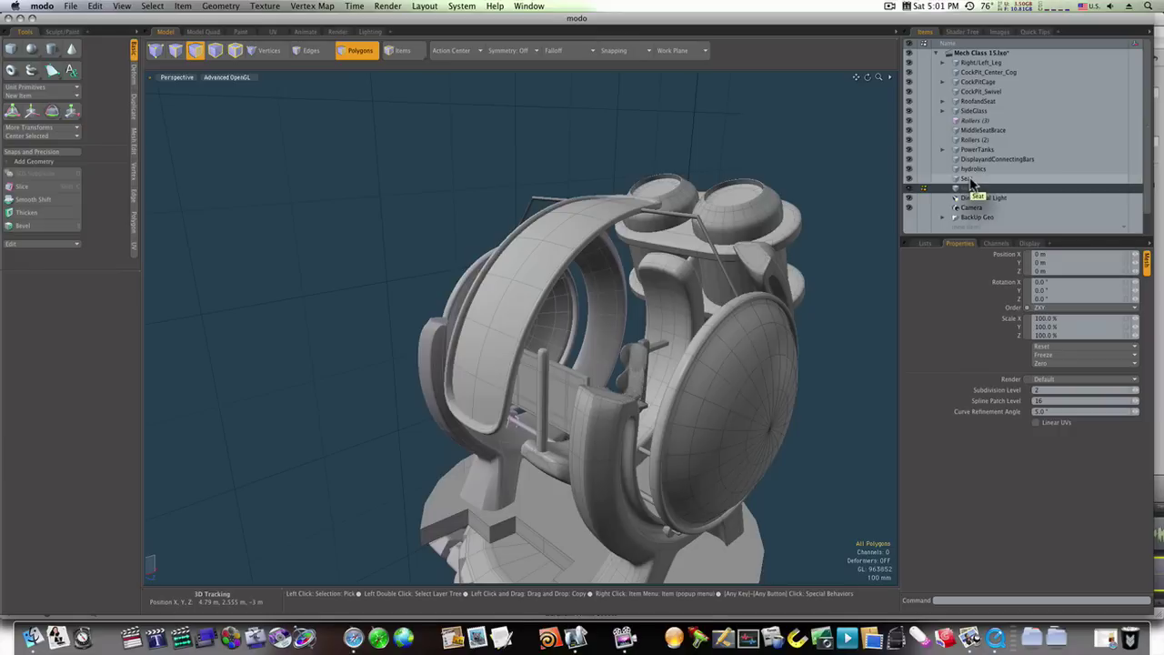
pyautogui.click(994, 131)
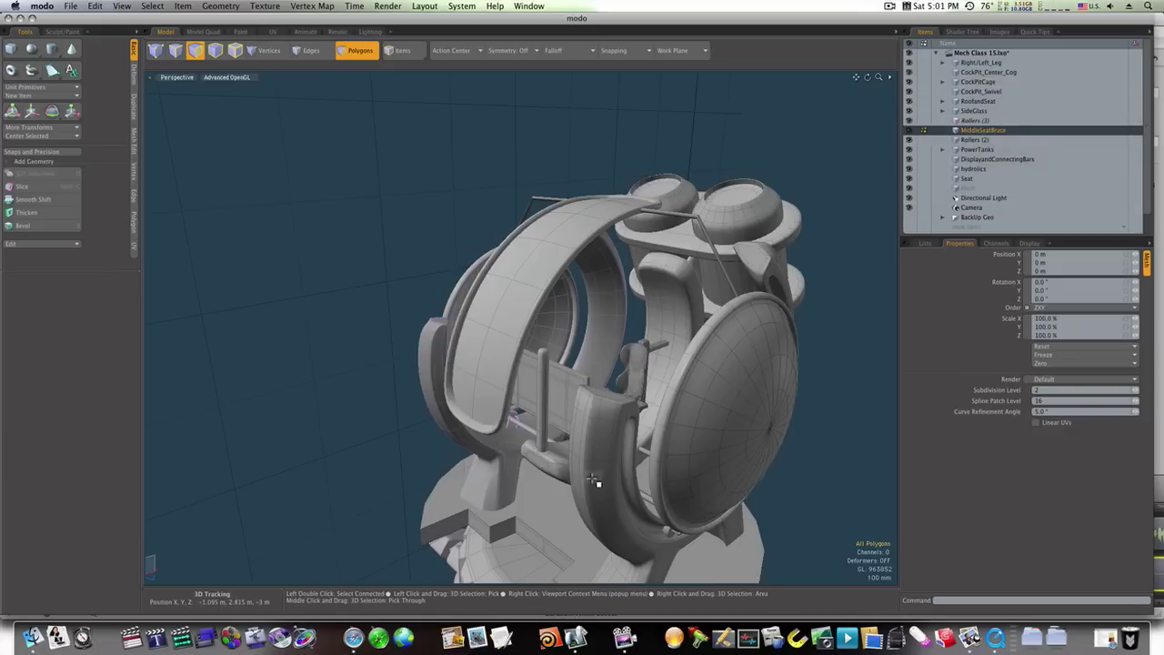
pyautogui.press('super+v')
pyautogui.hotkey('shift', 'a')
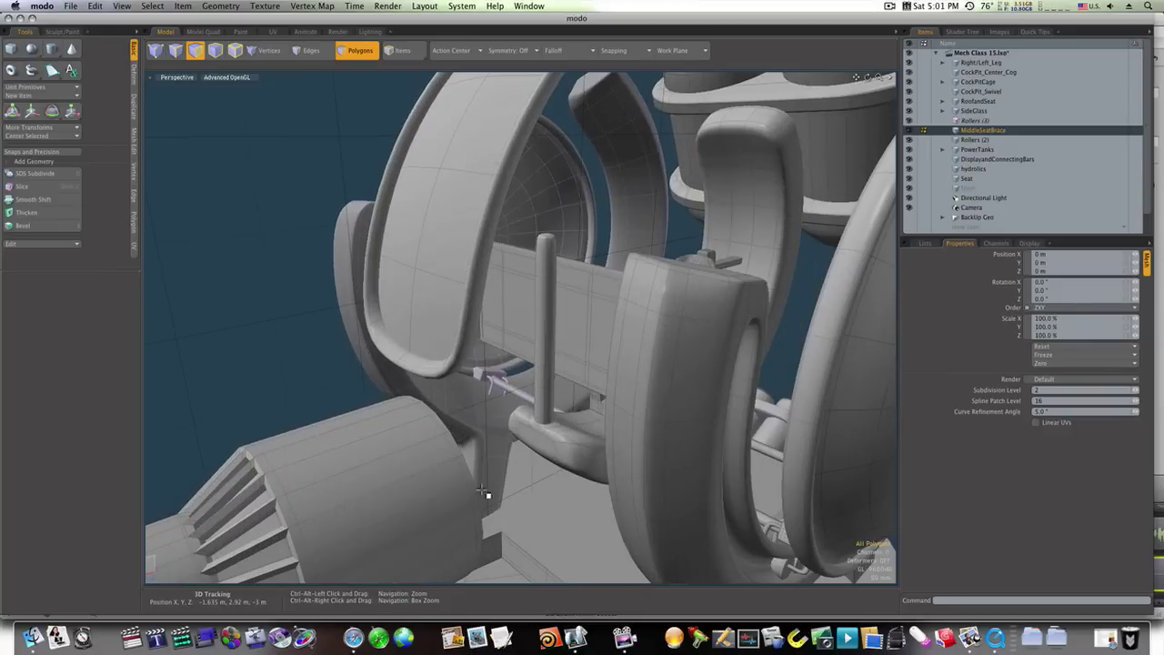
# Step: Move the gun along X closer to the middle seat brace
pyautogui.press('w')
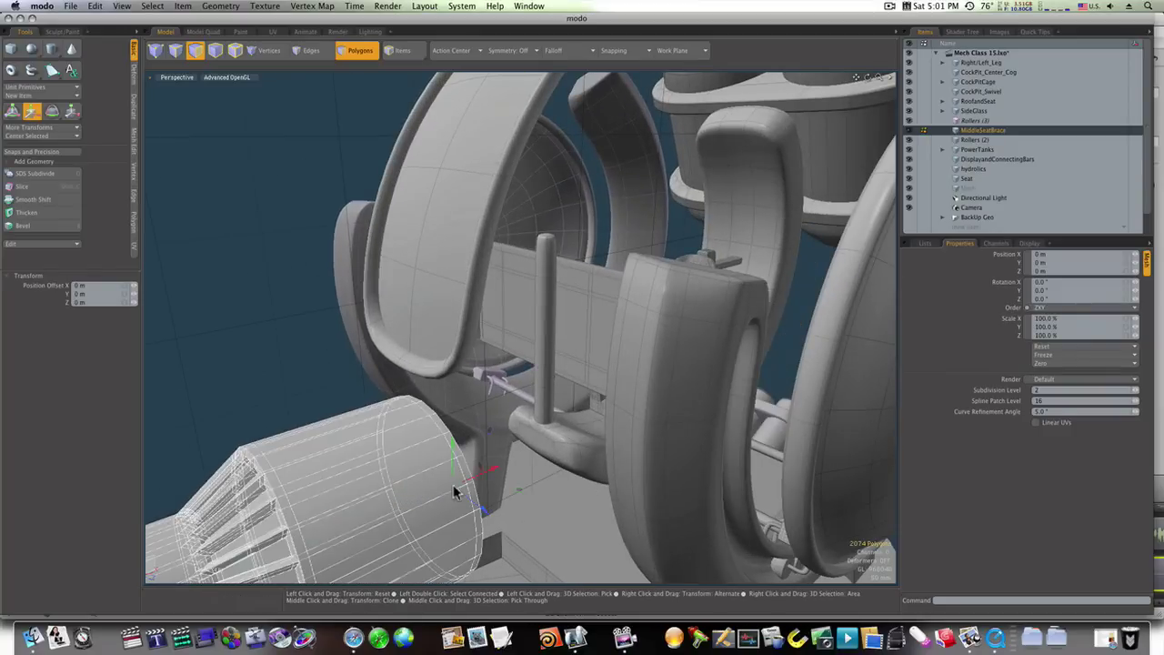
pyautogui.moveTo(468, 484); pyautogui.dragTo(532, 458)
pyautogui.press('super+z')
pyautogui.press('q')
# Step: Select the connected middle seat brace geometry and turn off its subdivision smoothing
pyautogui.click(575, 443)
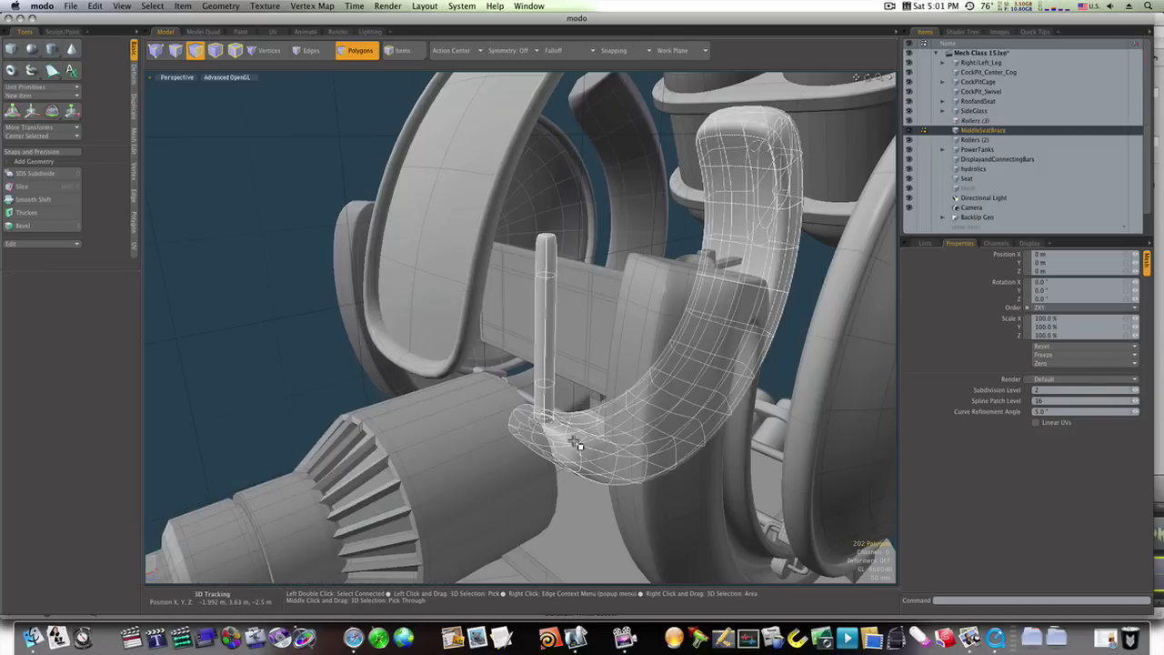
pyautogui.press('Tab')
pyautogui.scroll(5, 579, 439)
pyautogui.keyDown('alt'); pyautogui.moveTo(563, 437); pyautogui.dragTo(484, 447); pyautogui.keyUp('alt')
# Step: Bevel the gun body's flat rear face facing the seat brace with an inset of about 14.6 mm
pyautogui.press('1')
pyautogui.scroll(3, 522, 462)
pyautogui.press('3')
pyautogui.click(515, 444)
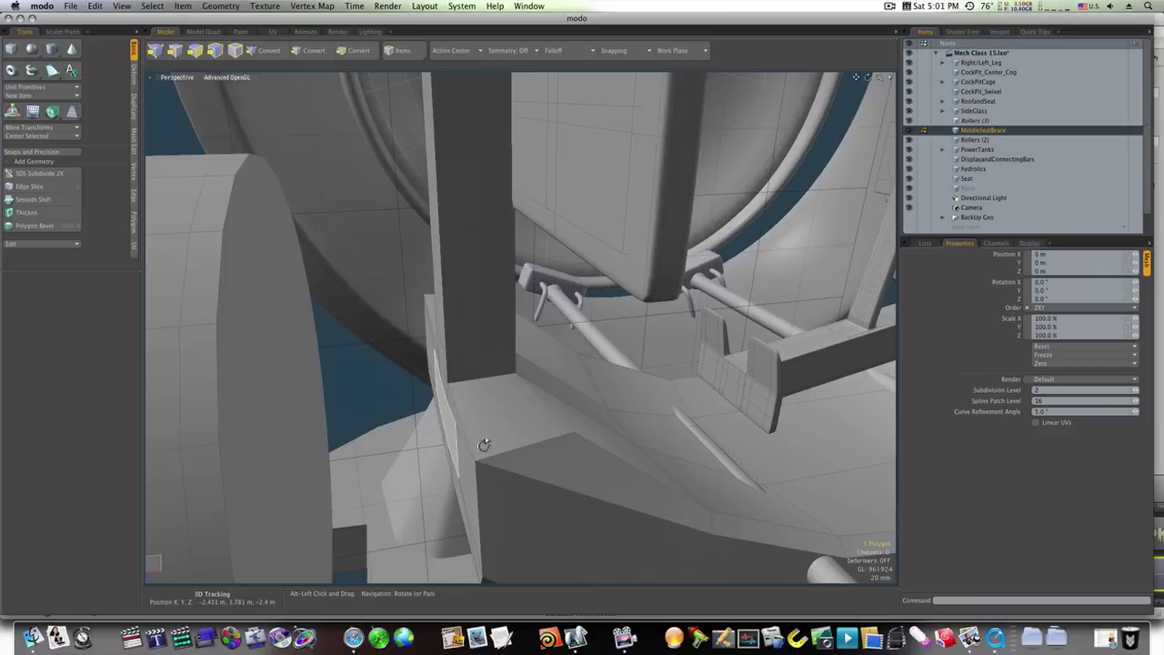
pyautogui.click(275, 404)
pyautogui.press('b')
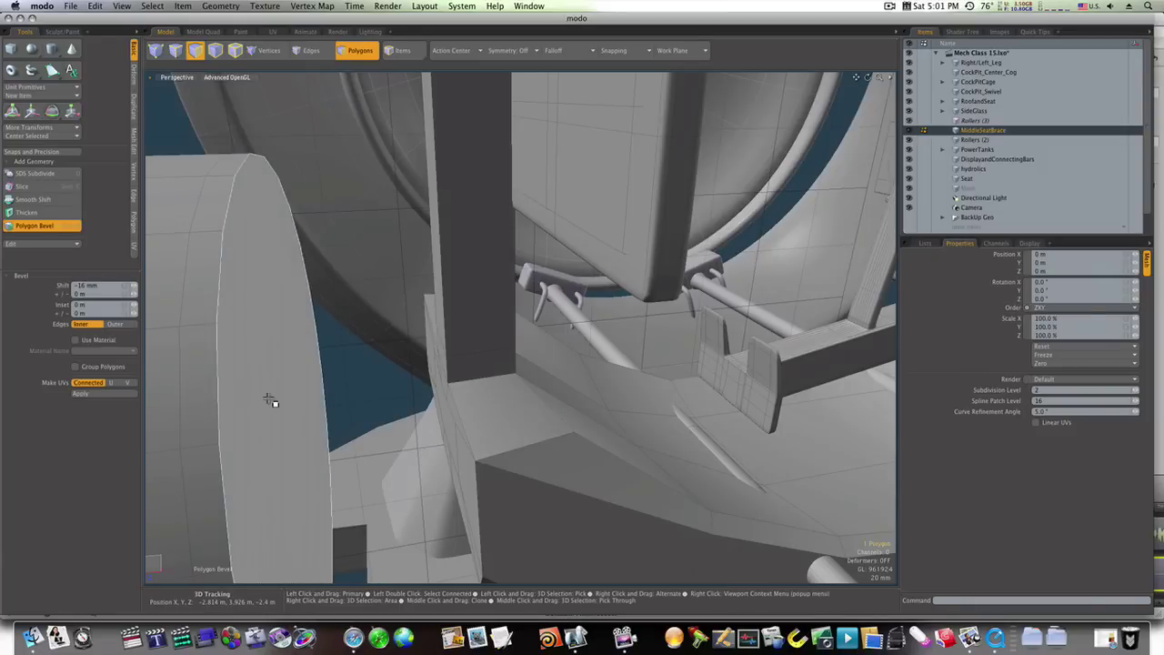
pyautogui.moveTo(359, 426); pyautogui.dragTo(341, 424)
pyautogui.click(311, 398)
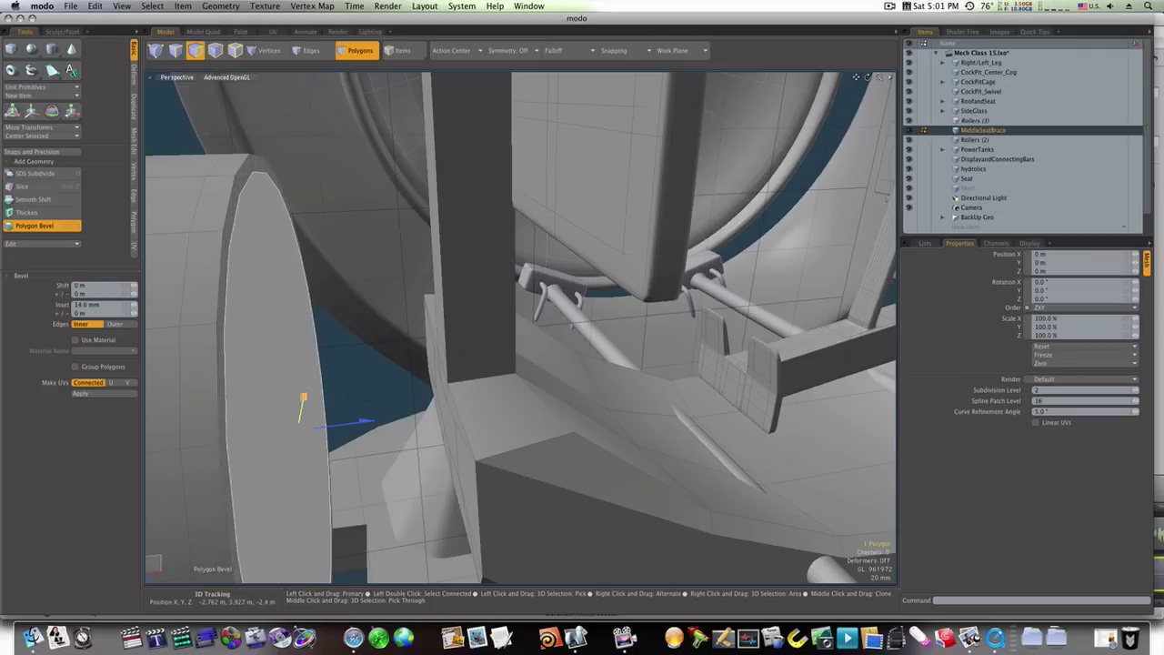
# Step: Extrude the seat brace's side polygon facing the gun by -200 mm in X to reach into the gun body
pyautogui.press('space')
pyautogui.keyDown('alt'); pyautogui.moveTo(351, 455); pyautogui.dragTo(446, 427); pyautogui.keyUp('alt')
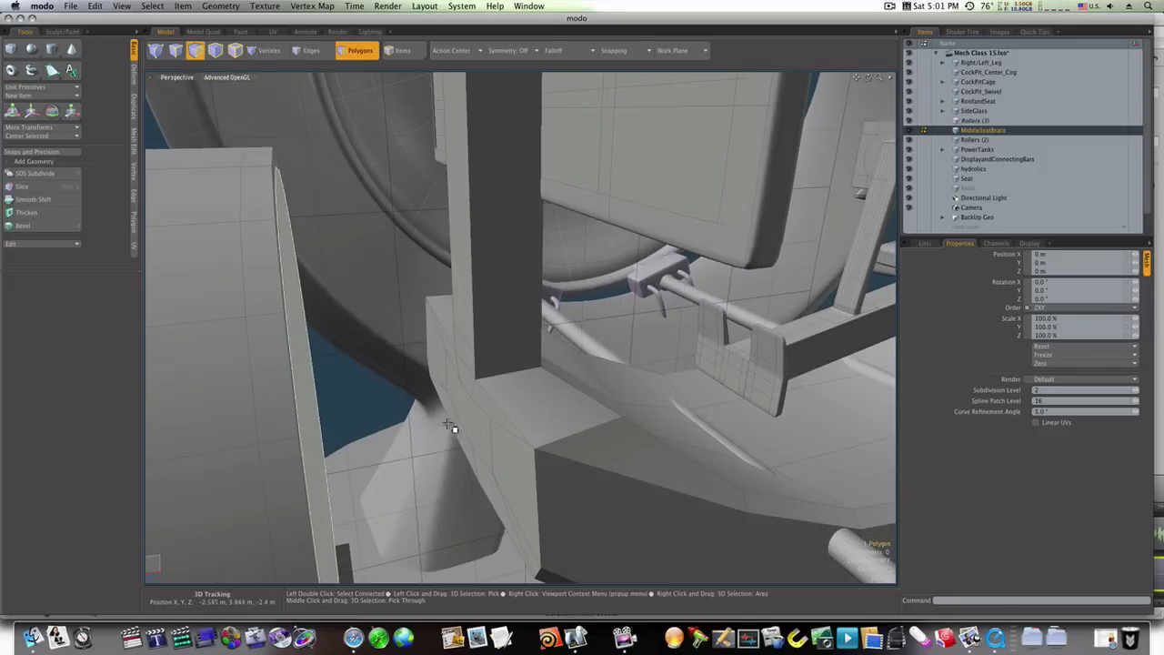
pyautogui.click(464, 418)
pyautogui.hotkey('shift', 'x')
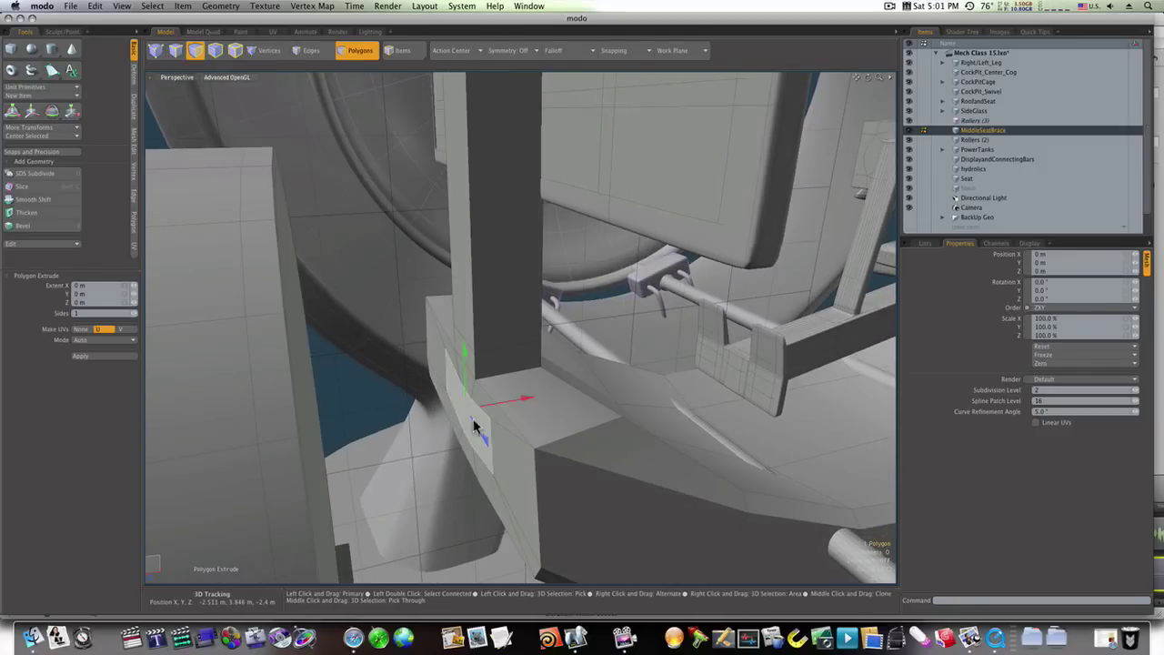
pyautogui.keyDown('shift'); pyautogui.click(369, 400); pyautogui.keyUp('shift')
pyautogui.moveTo(514, 399); pyautogui.dragTo(293, 443)
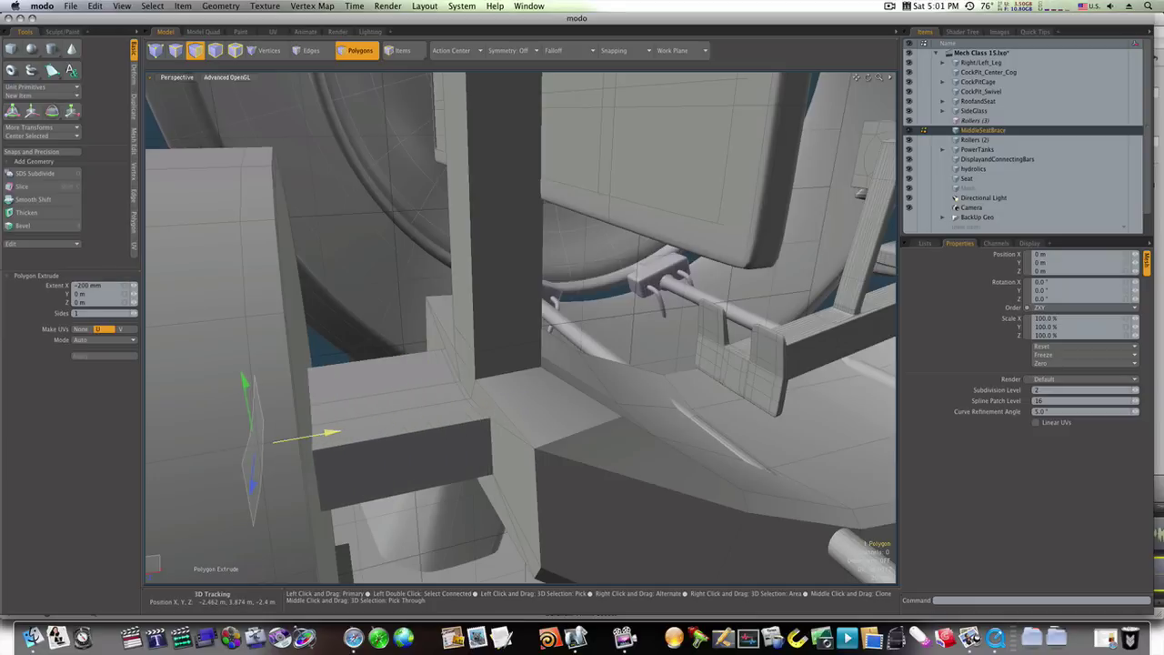
pyautogui.click(313, 429)
pyautogui.press('q')
pyautogui.keyDown('ctrl'); pyautogui.keyDown('alt'); pyautogui.moveTo(442, 452); pyautogui.dragTo(418, 486); pyautogui.keyUp('alt'); pyautogui.keyUp('ctrl')
pyautogui.press('3')
pyautogui.press('3')
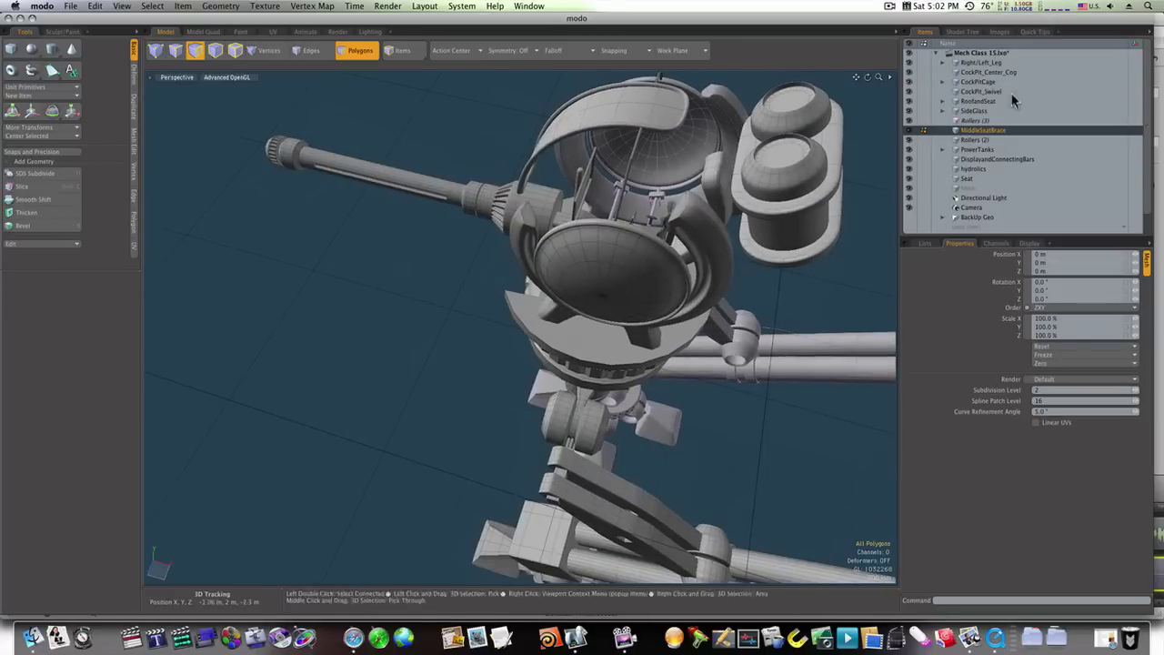
# Step: Hide the Glass material group in the Shader Tree's render layers
pyautogui.click(962, 31)
pyautogui.click(922, 64)
pyautogui.click(910, 103)
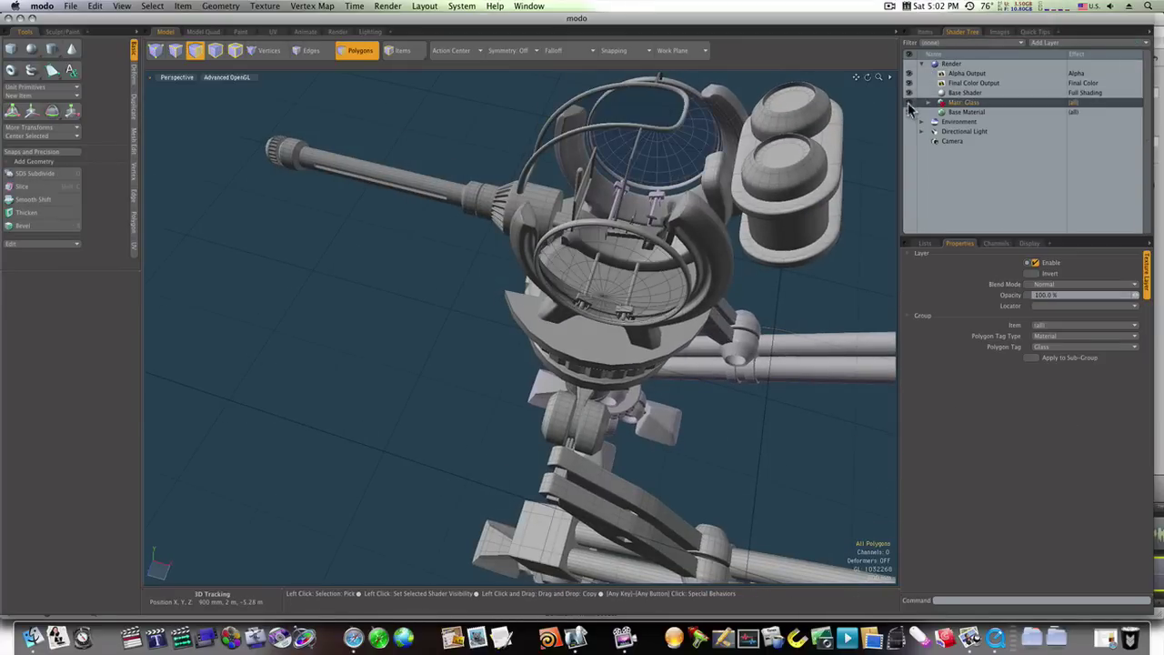
# Step: Examine the gun's attachment to the seat brace, the open cockpit and the mech's lower body from several angles
pyautogui.keyDown('alt'); pyautogui.moveTo(650, 314); pyautogui.dragTo(733, 327); pyautogui.keyUp('alt')
pyautogui.scroll(5, 655, 173)
pyautogui.keyDown('alt'); pyautogui.moveTo(655, 173); pyautogui.dragTo(517, 186); pyautogui.keyUp('alt')
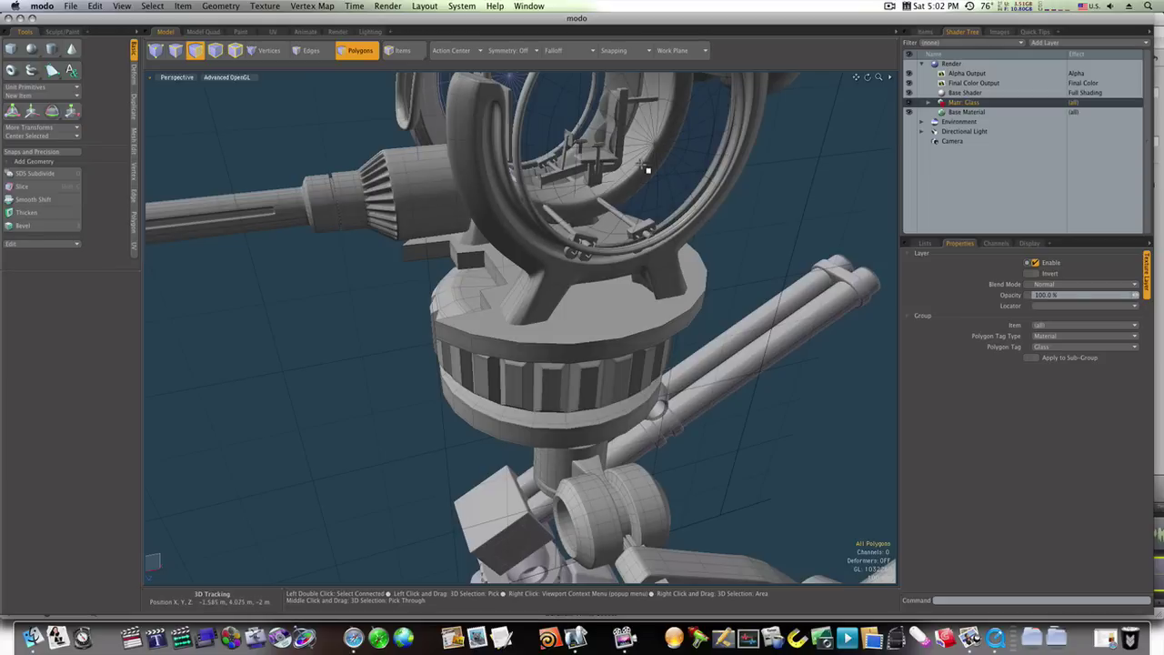
pyautogui.keyDown('alt'); pyautogui.keyDown('shift'); pyautogui.moveTo(642, 166); pyautogui.dragTo(604, 298); pyautogui.keyUp('shift'); pyautogui.keyUp('alt')
pyautogui.keyDown('alt'); pyautogui.keyDown('shift'); pyautogui.moveTo(566, 185); pyautogui.dragTo(552, 109); pyautogui.keyUp('shift'); pyautogui.keyUp('alt')
pyautogui.keyDown('alt'); pyautogui.moveTo(678, 386); pyautogui.dragTo(664, 200); pyautogui.keyUp('alt')
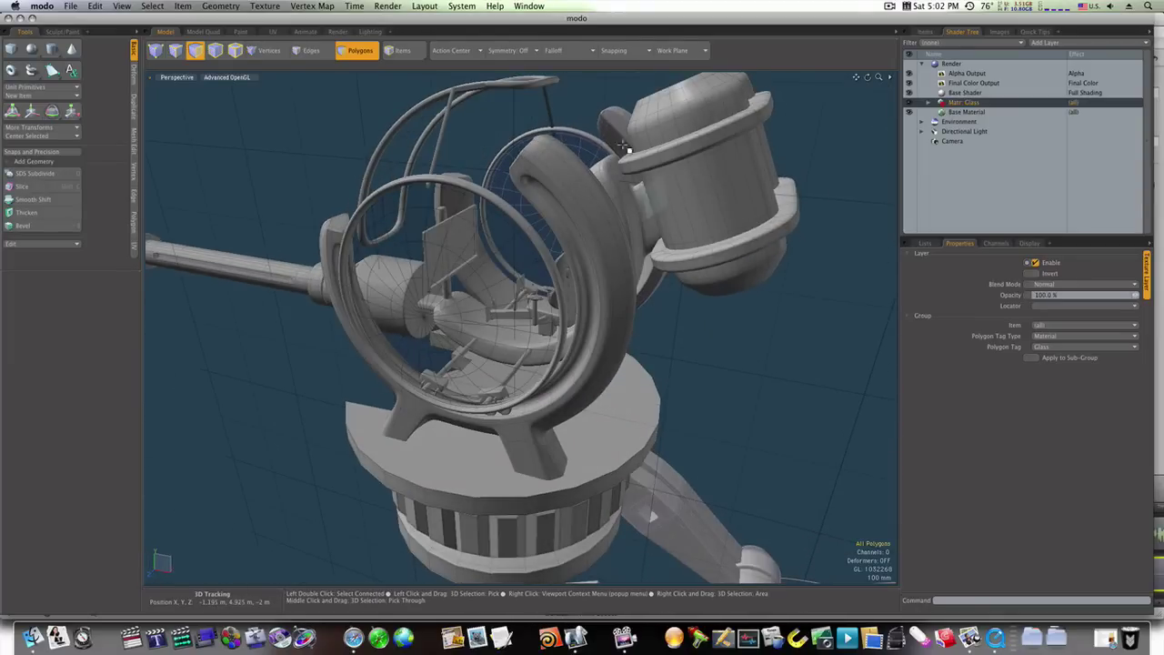
pyautogui.keyDown('alt'); pyautogui.moveTo(584, 461); pyautogui.dragTo(550, 452); pyautogui.keyUp('alt')
pyautogui.scroll(-5, 549, 469)
pyautogui.keyDown('alt'); pyautogui.keyDown('shift'); pyautogui.moveTo(550, 452); pyautogui.dragTo(482, 205); pyautogui.keyUp('shift'); pyautogui.keyUp('alt')
pyautogui.scroll(-5, 580, 321)
# Step: Frame the whole mech in the Render layout's camera view, then render the current frame and move its render window aside
pyautogui.click(338, 32)
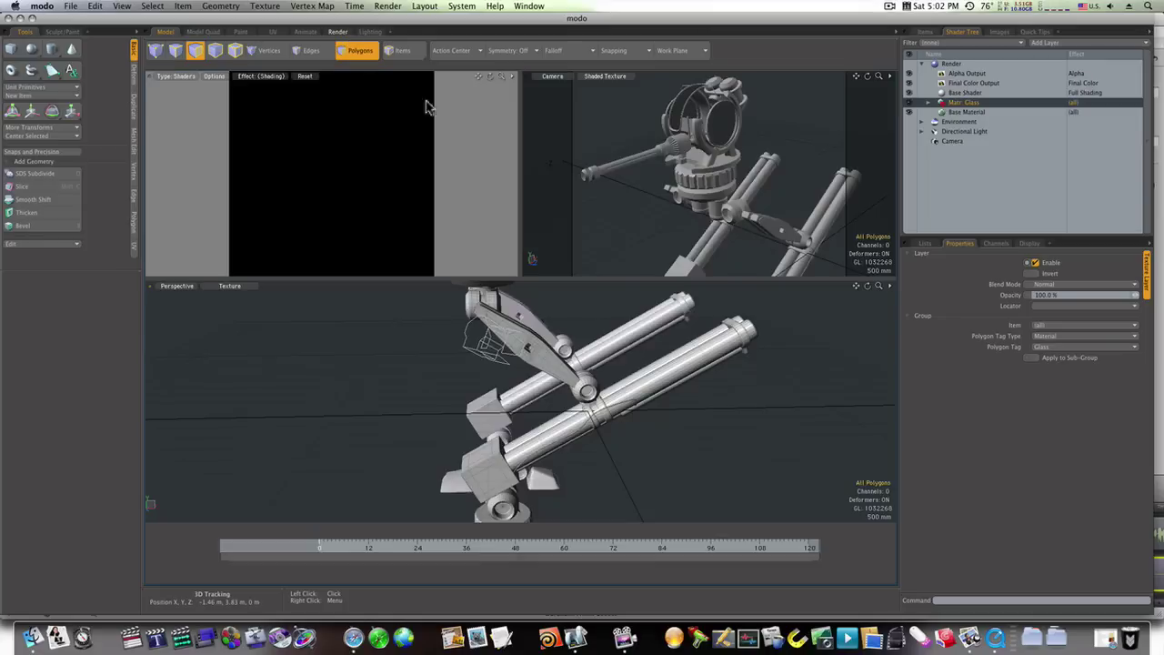
pyautogui.moveTo(659, 184)
pyautogui.keyDown('ctrl'); pyautogui.keyDown('alt'); pyautogui.mouseDown()
pyautogui.moveTo(689, 201)
pyautogui.moveTo(637, 200)
pyautogui.moveTo(652, 204)
pyautogui.mouseUp(); pyautogui.keyUp('alt'); pyautogui.keyUp('ctrl')
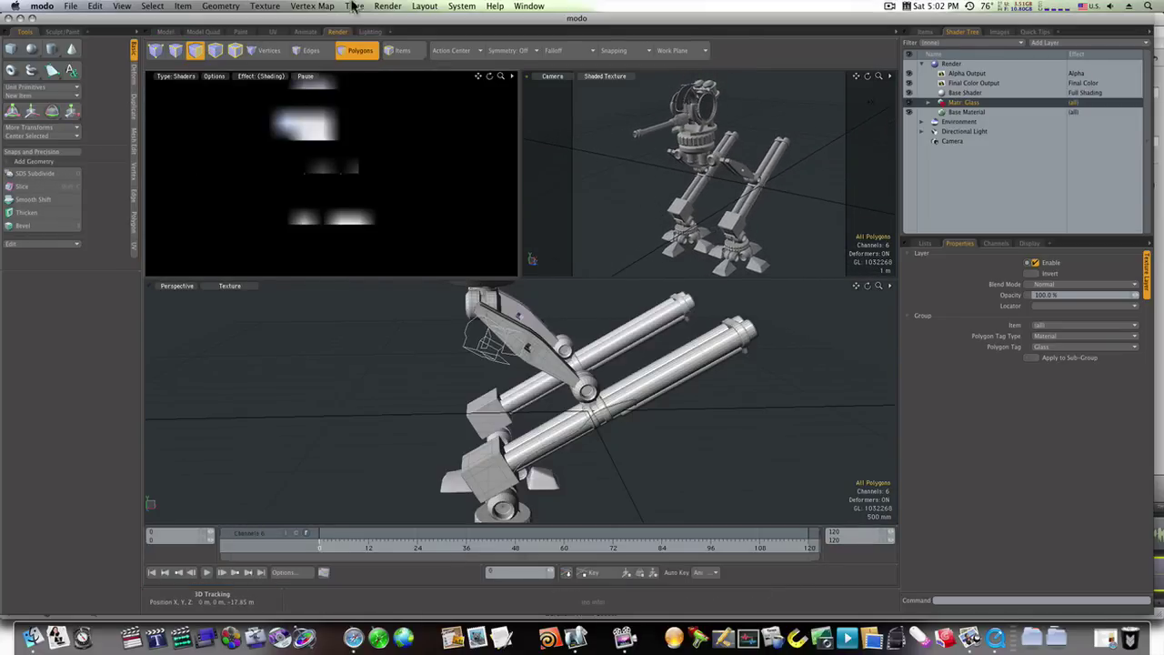
pyautogui.click(389, 7)
pyautogui.click(391, 18)
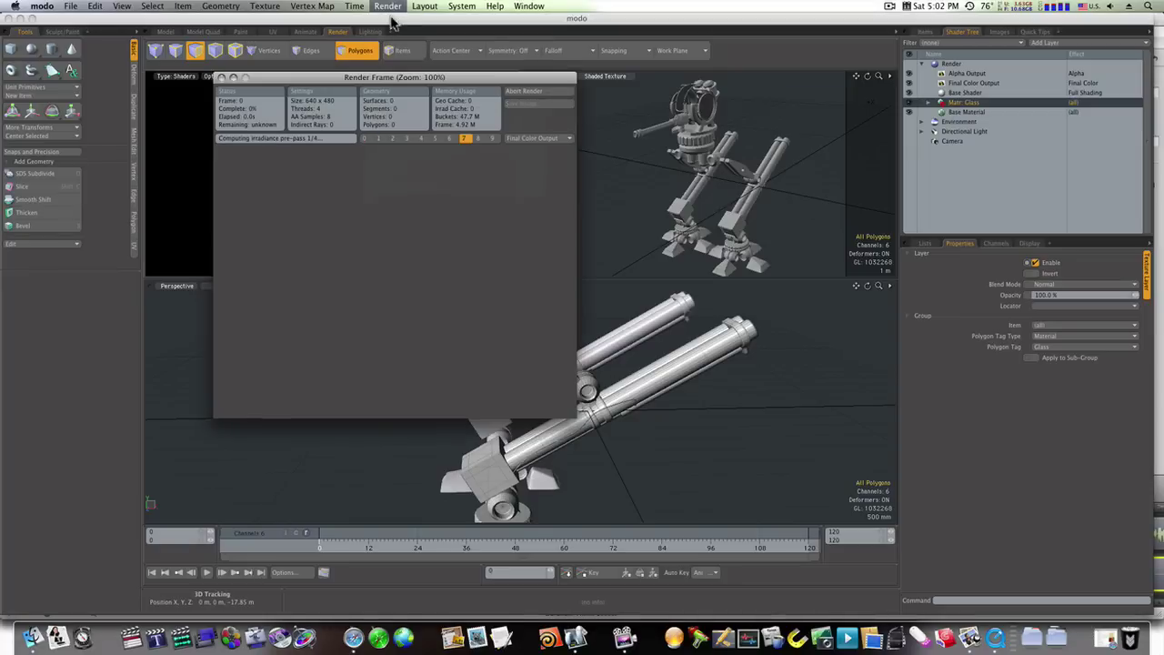
pyautogui.moveTo(411, 79); pyautogui.dragTo(529, 83)
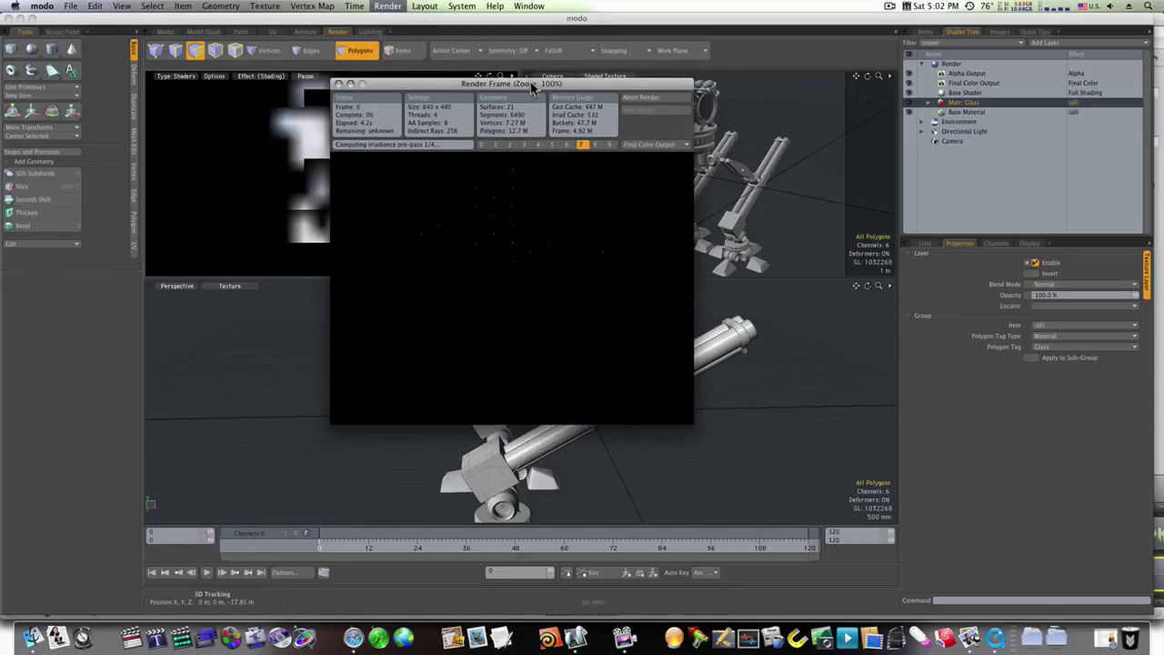